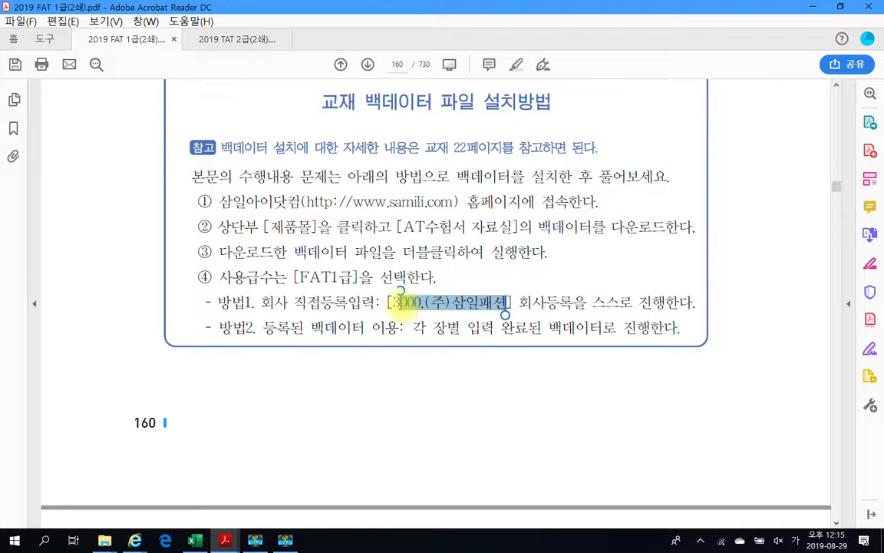
- Scroll the PDF to page 164, where (주)삼일패션's business-registration certificate is introduced
scroll(533, 305, down, 6)
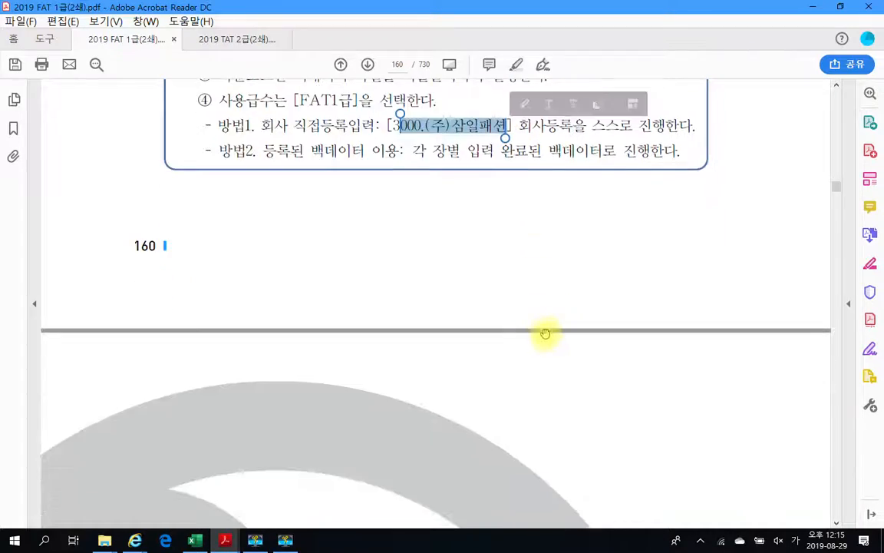
scroll(538, 337, down, 15)
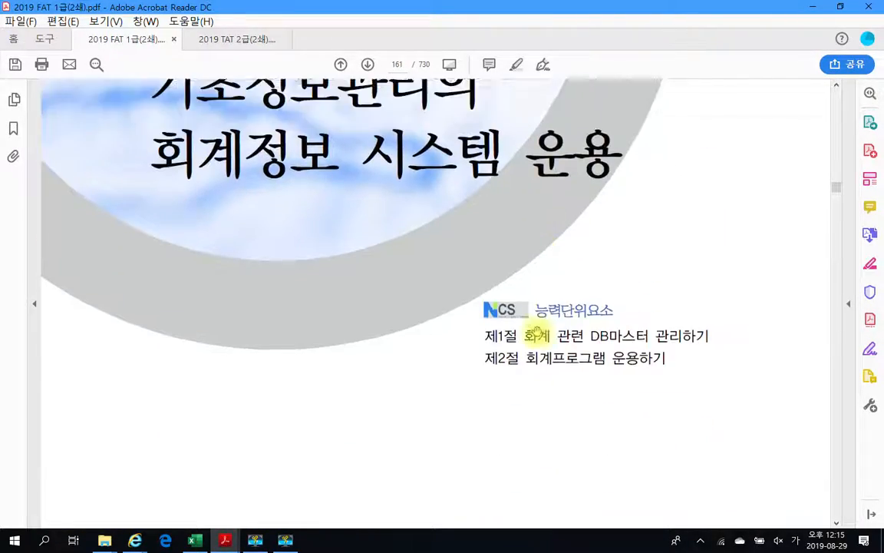
scroll(537, 330, down, 18)
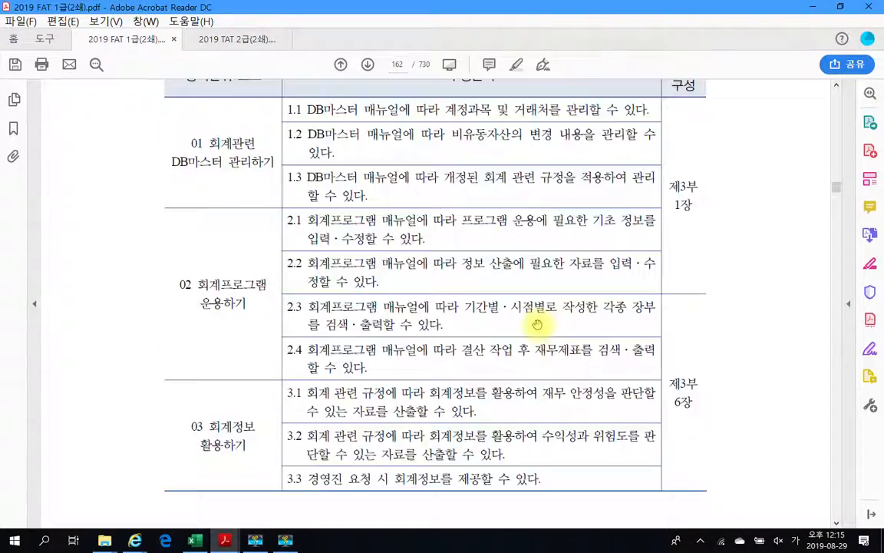
scroll(538, 326, down, 16)
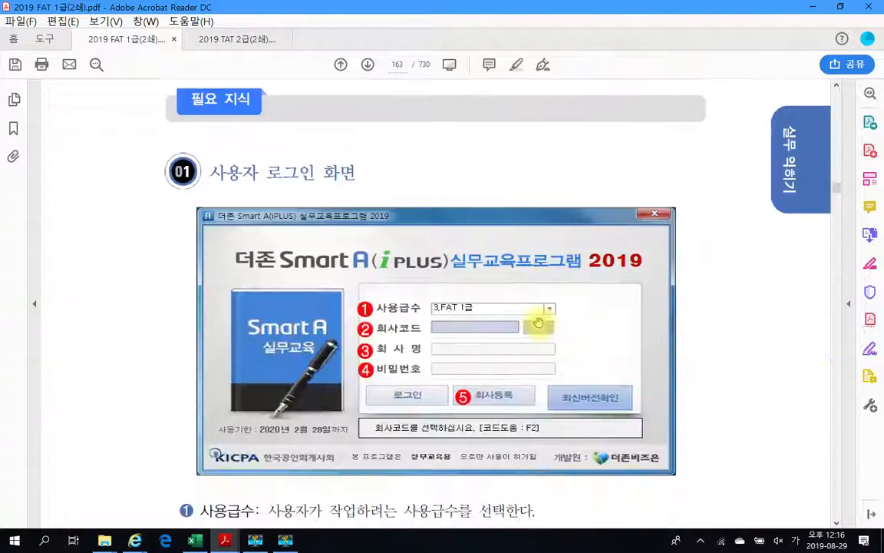
scroll(538, 325, down, 5)
scroll(538, 322, down, 6)
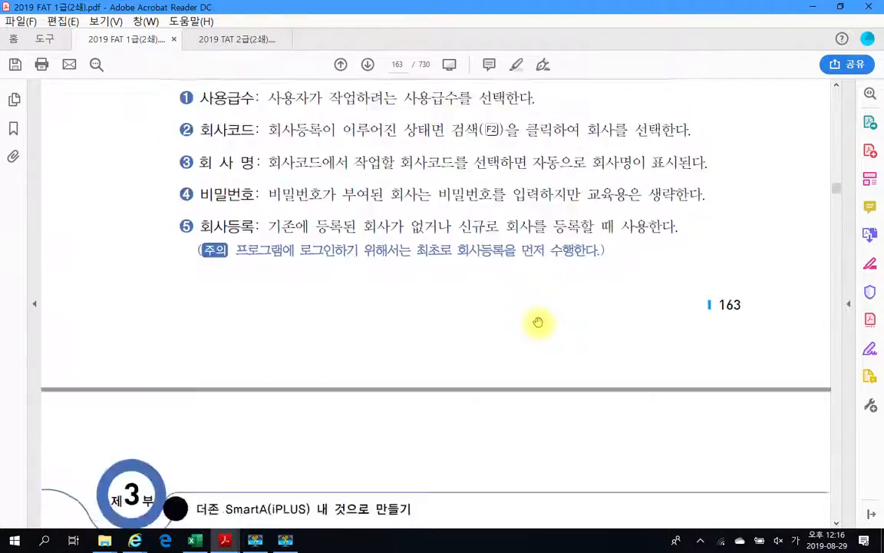
scroll(538, 322, down, 20)
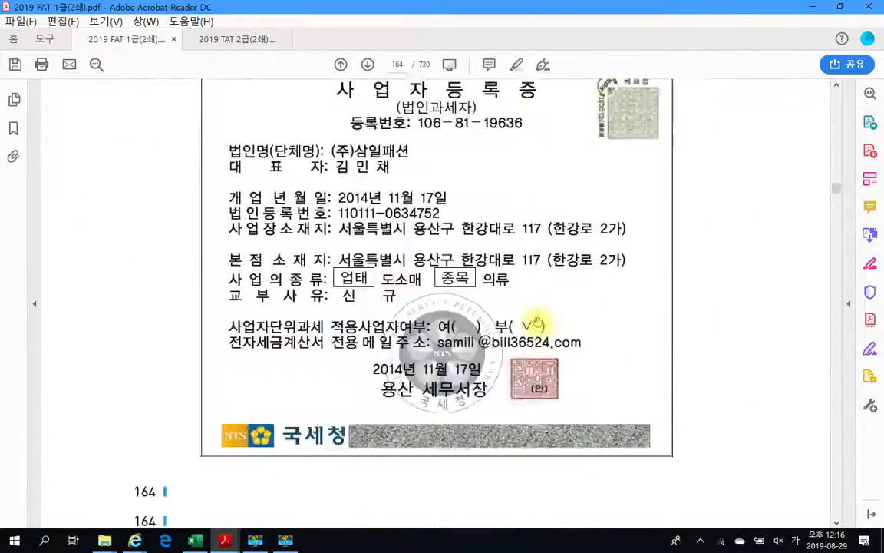
scroll(538, 321, up, 12)
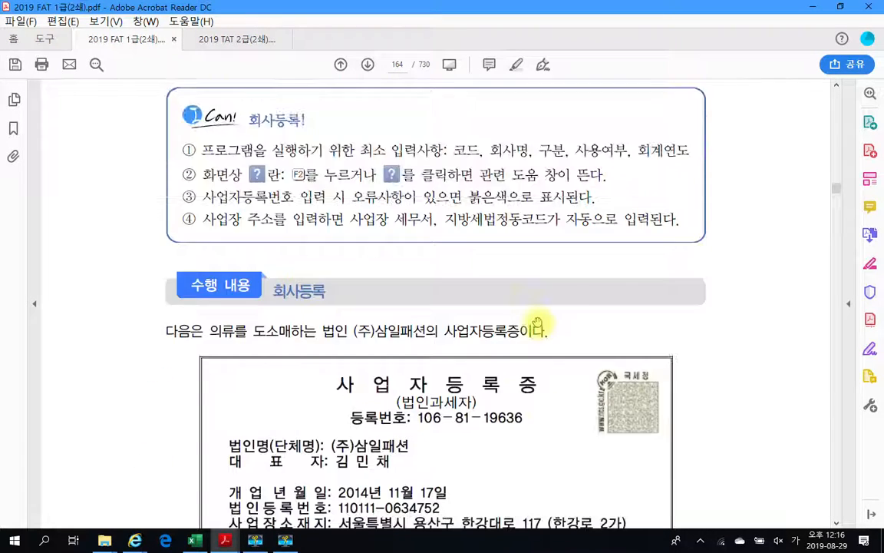
scroll(538, 322, up, 3)
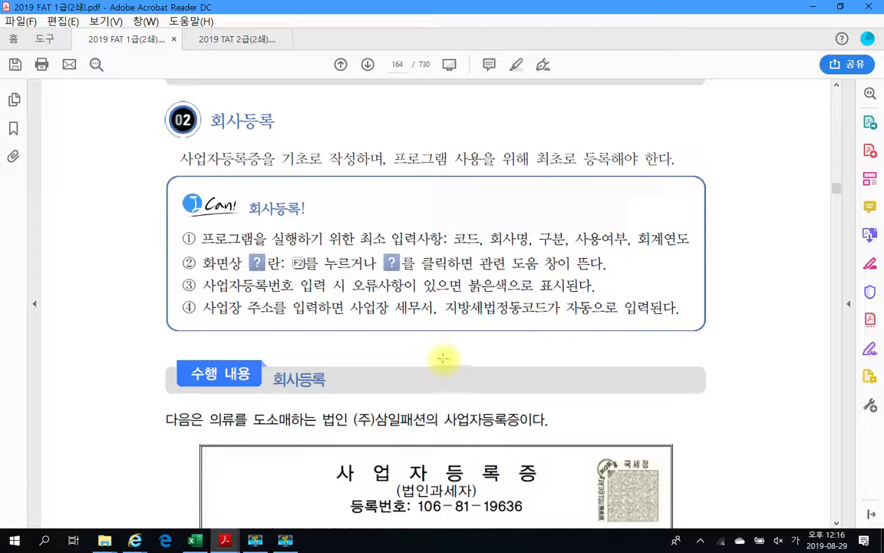
scroll(443, 358, down, 2)
scroll(444, 357, down, 3)
scroll(439, 359, down, 1)
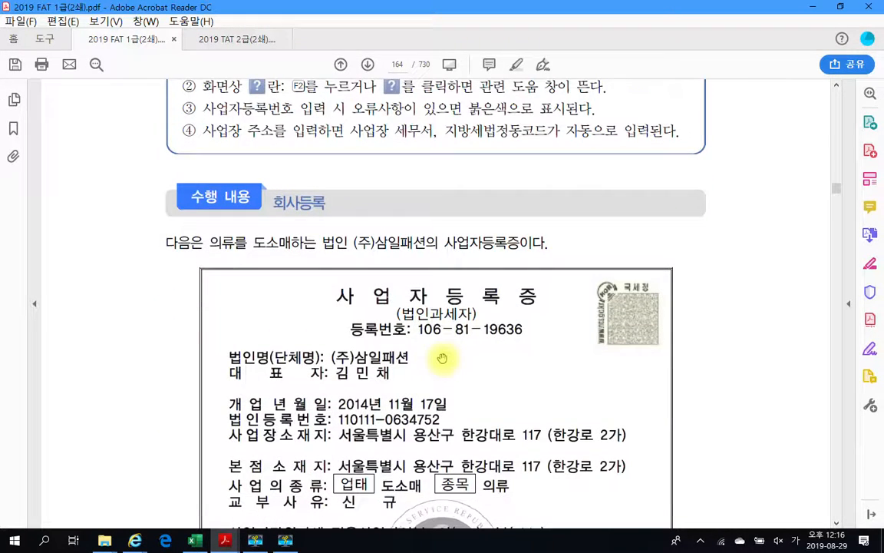
- Highlight the certificate sentence in yellow, then bring up the Windows Start menu
drag(353, 242, 465, 239)
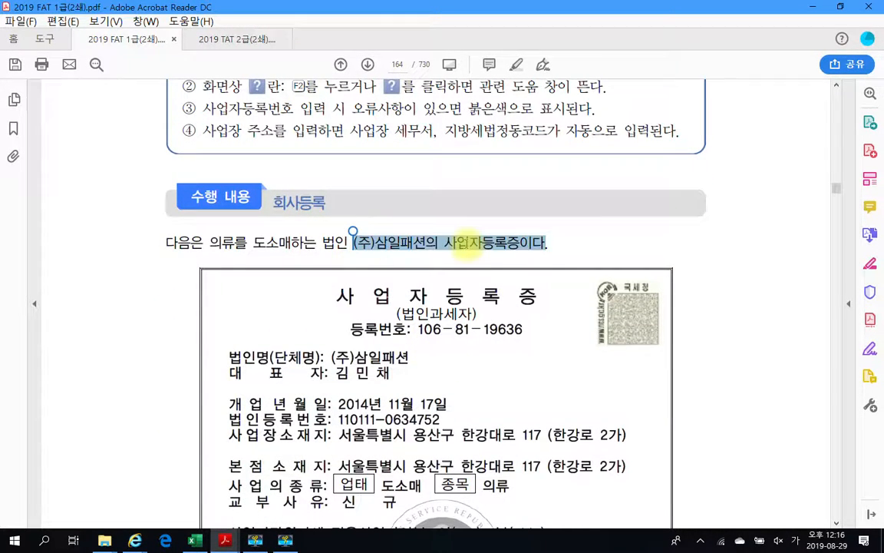
right_click(472, 251)
click(537, 286)
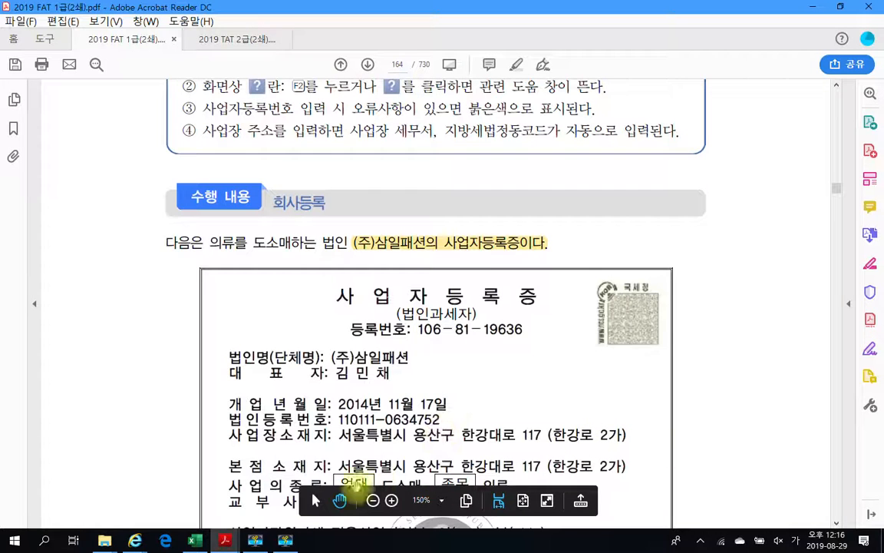
click(14, 540)
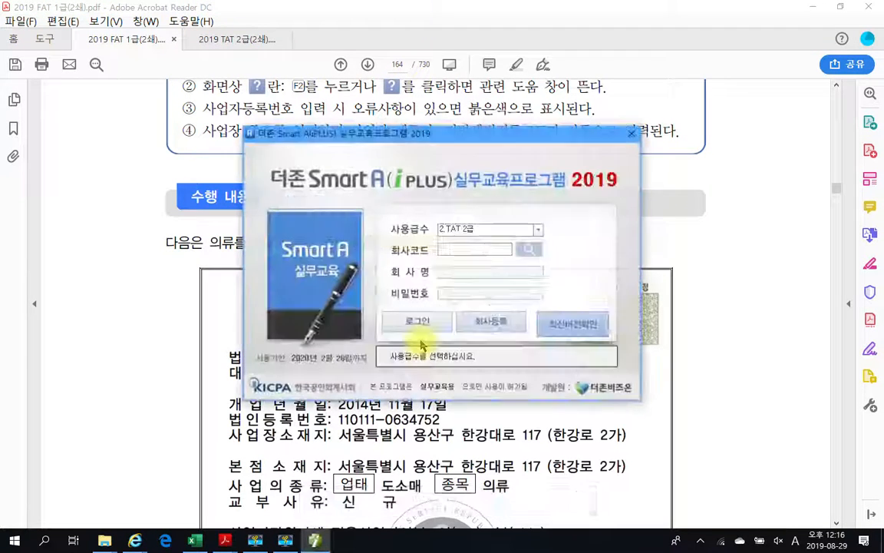
- Set the login user level to 3.FAT 1급 and proceed to 회사등록
click(539, 230)
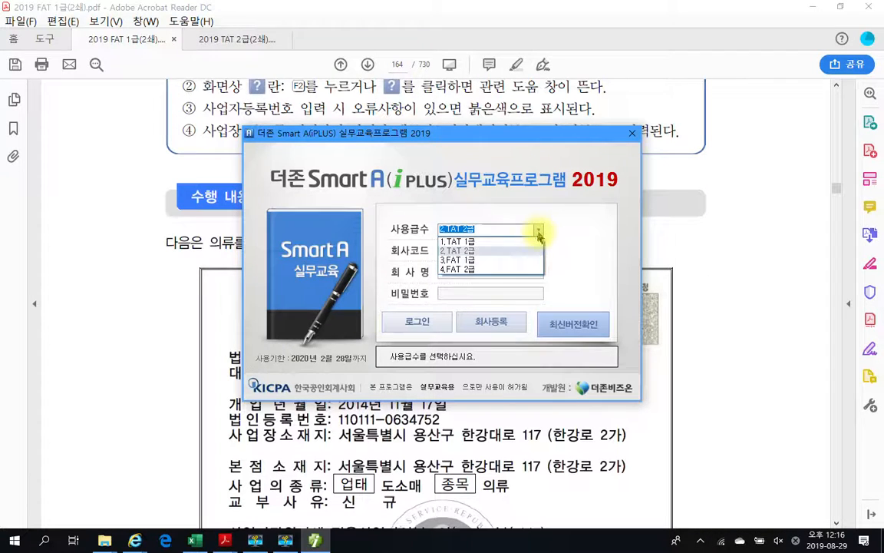
click(462, 261)
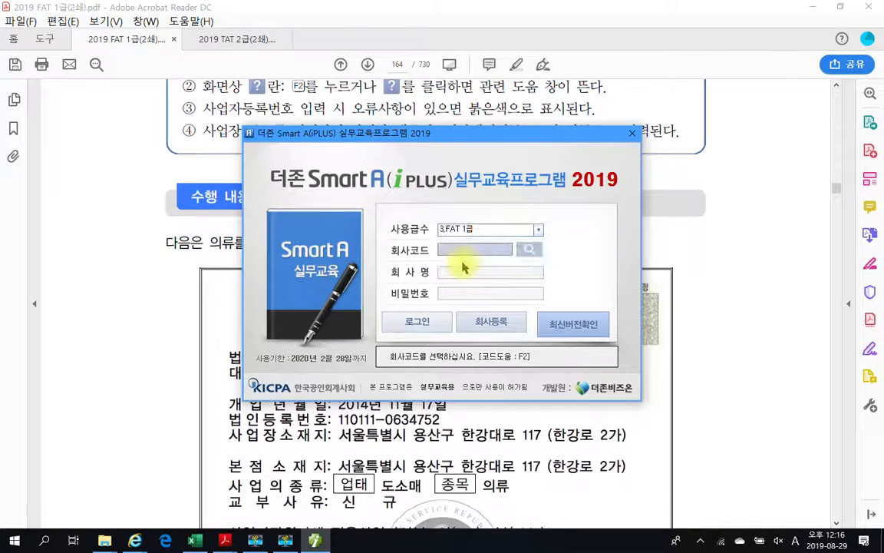
click(539, 230)
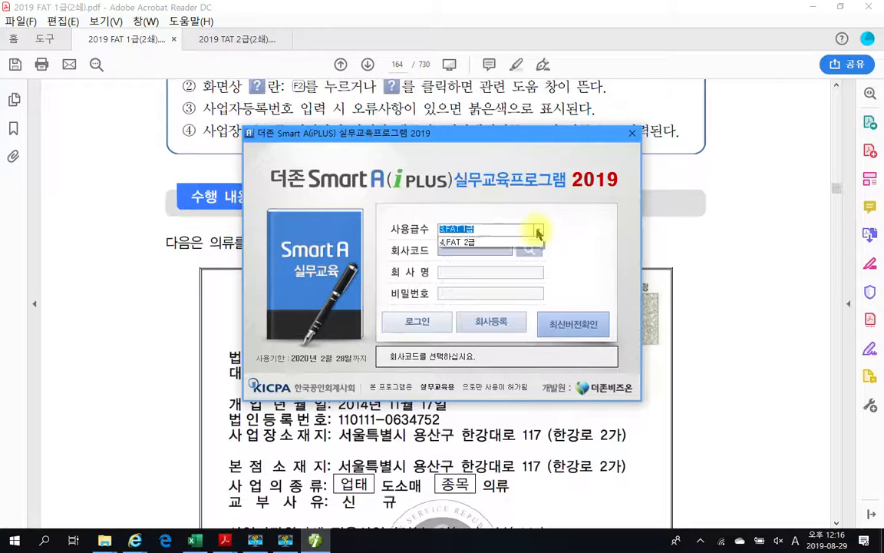
click(464, 261)
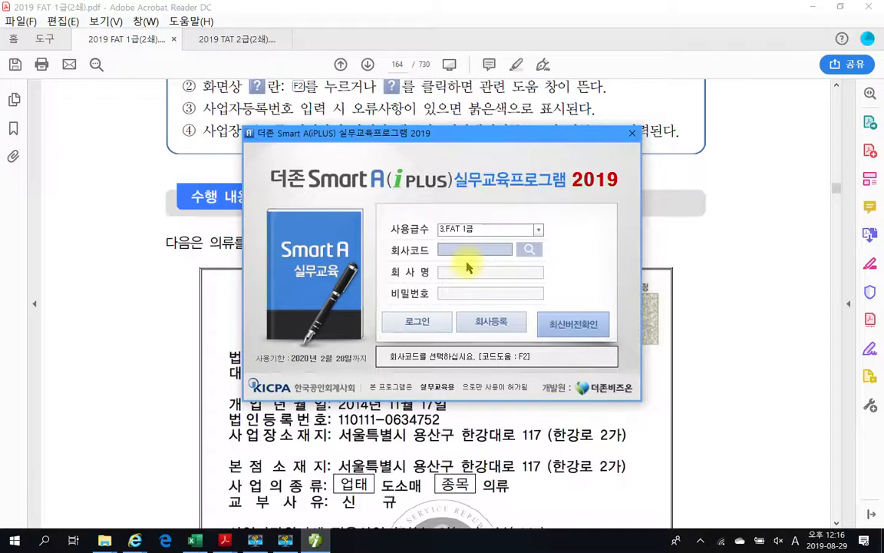
click(538, 230)
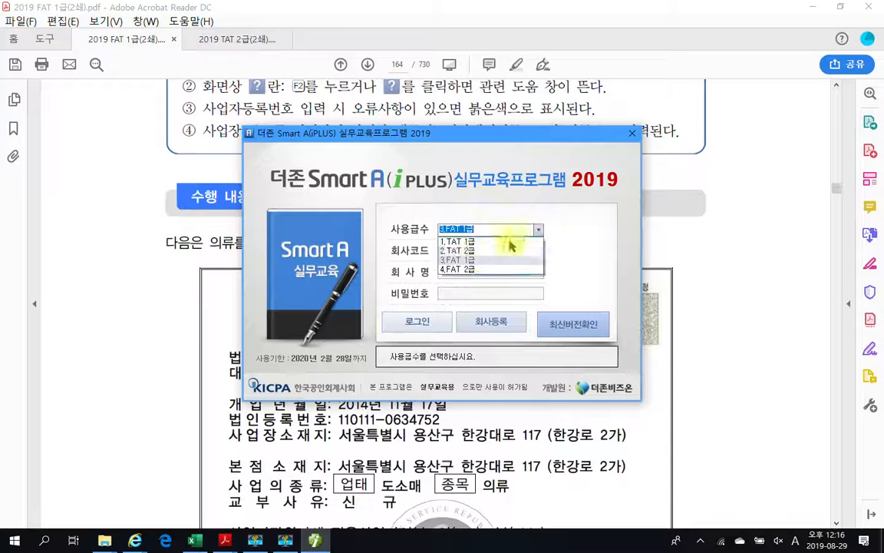
click(476, 260)
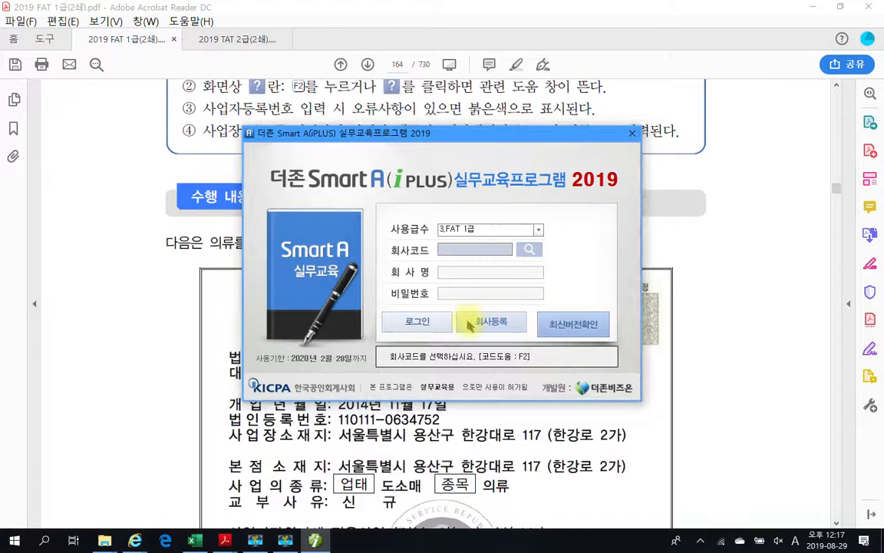
click(482, 327)
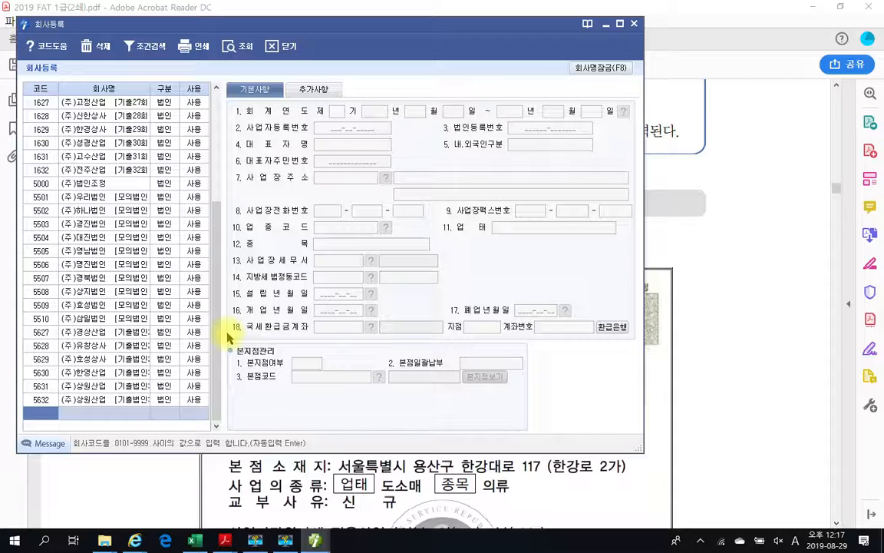
- Start a new company row with code 3000, then return to the code cell
text(3000)
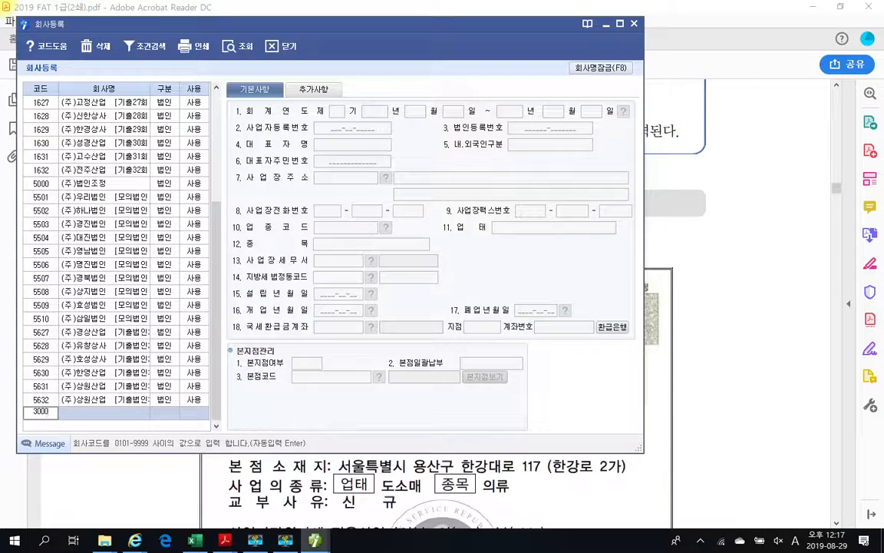
key(Return)
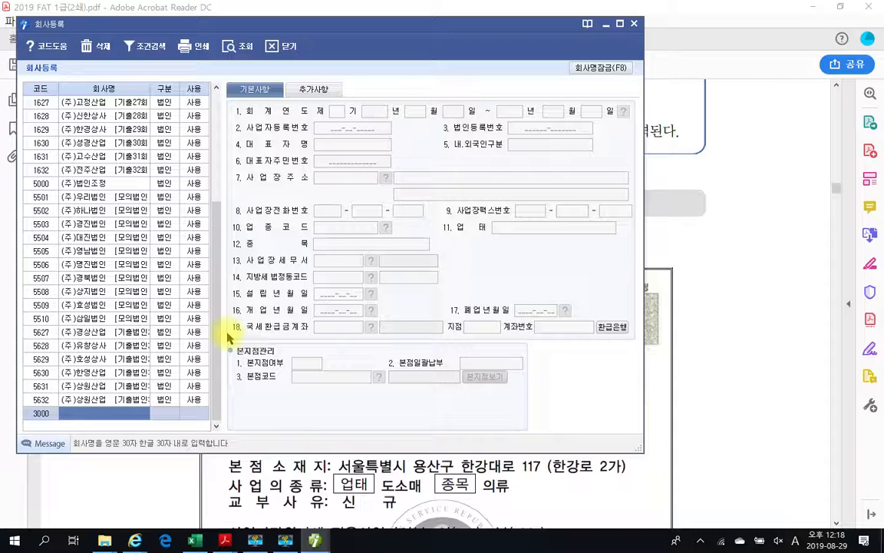
key(shift+Tab)
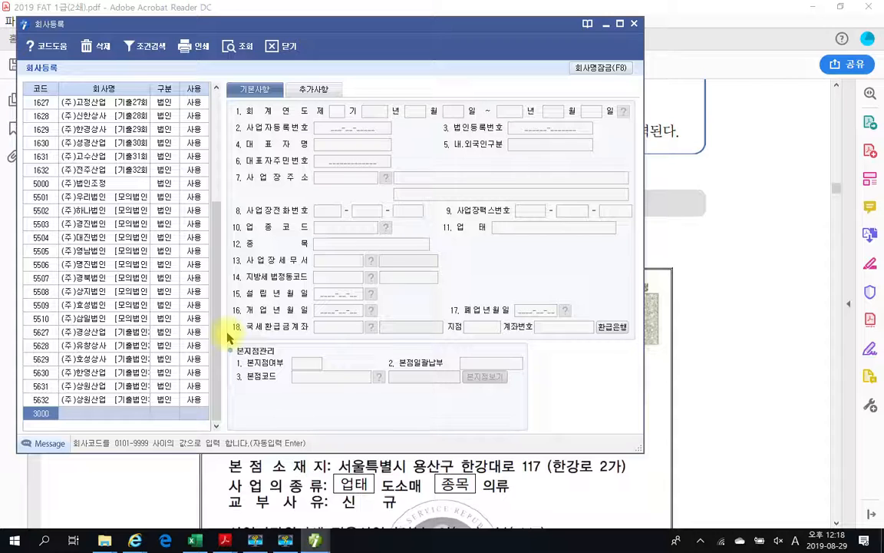
- Enter code 3333, name (주)삼일패션, type 0.법인 and status 0.사용
text(3333)
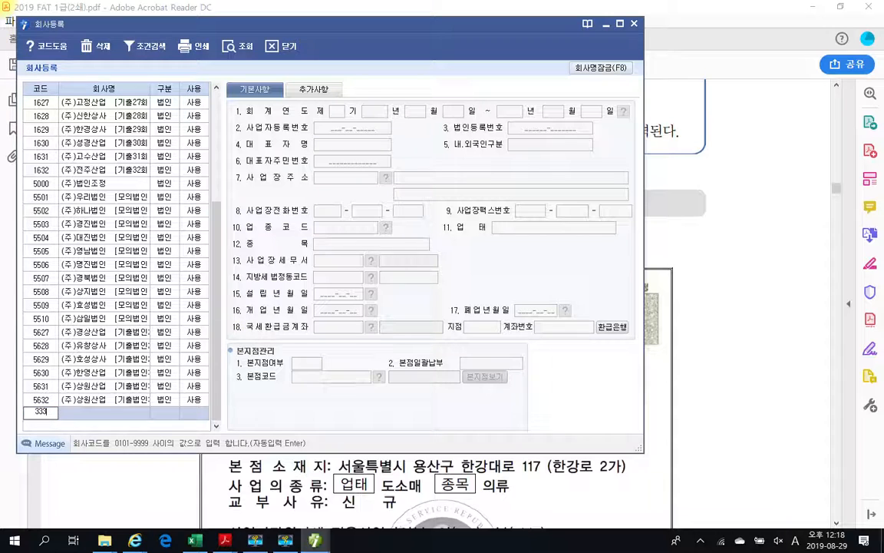
key(Return)
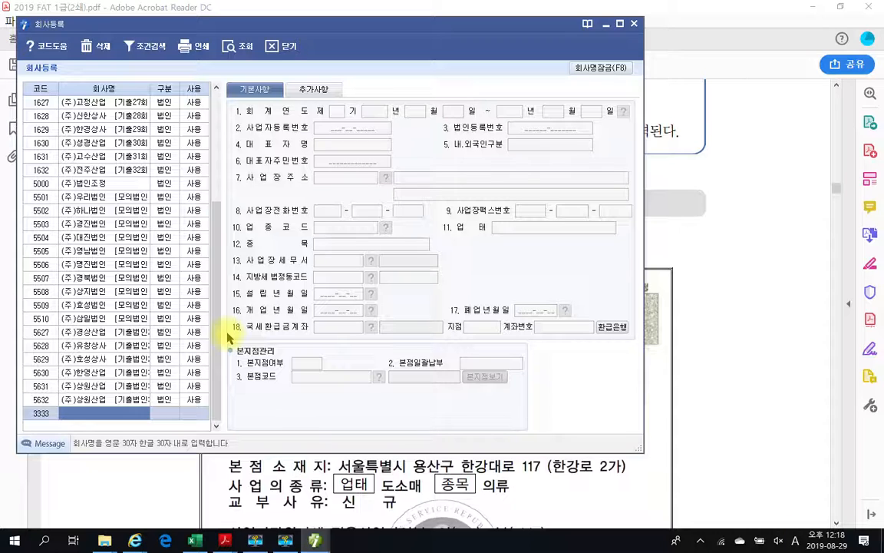
text((주)
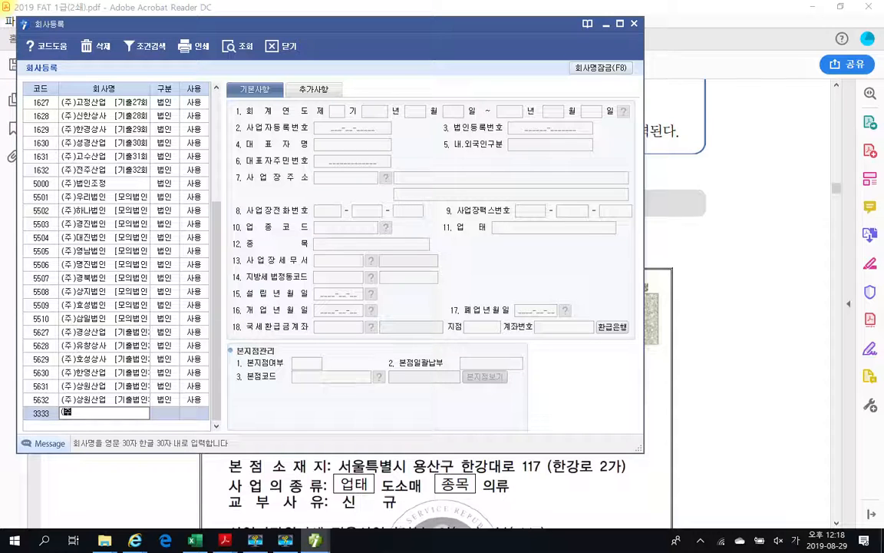
text()삼일패션)
key(Return)
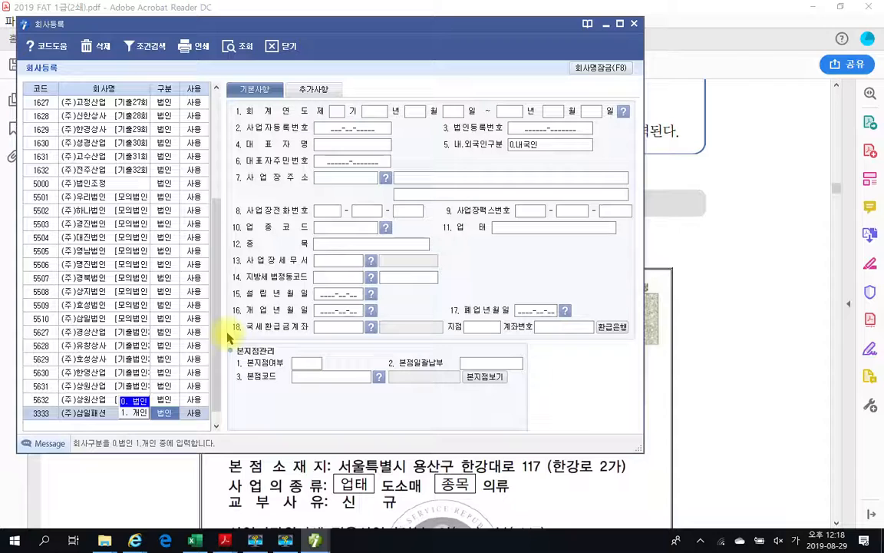
key(Return)
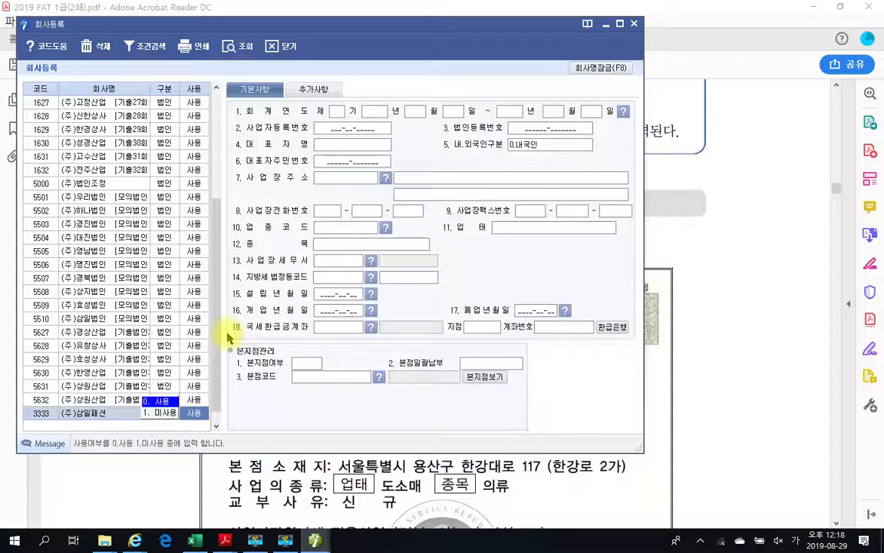
key(Return)
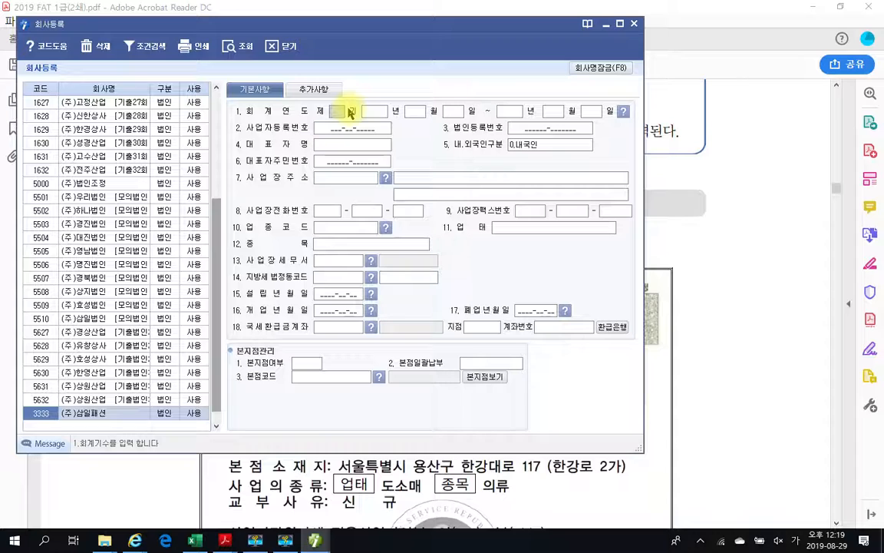
- Set fiscal period 제6기 running from 2019-01-01 to 2019-12-31
text(6)
key(Return)
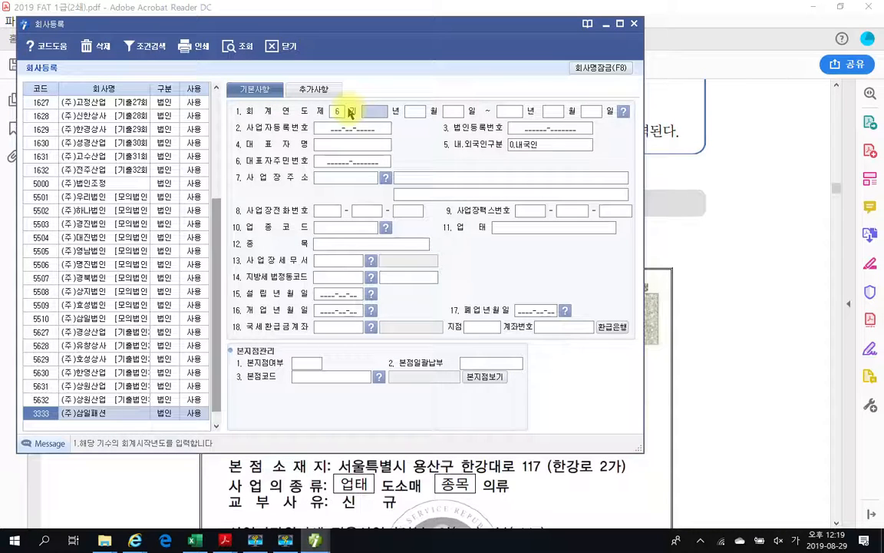
text(2019)
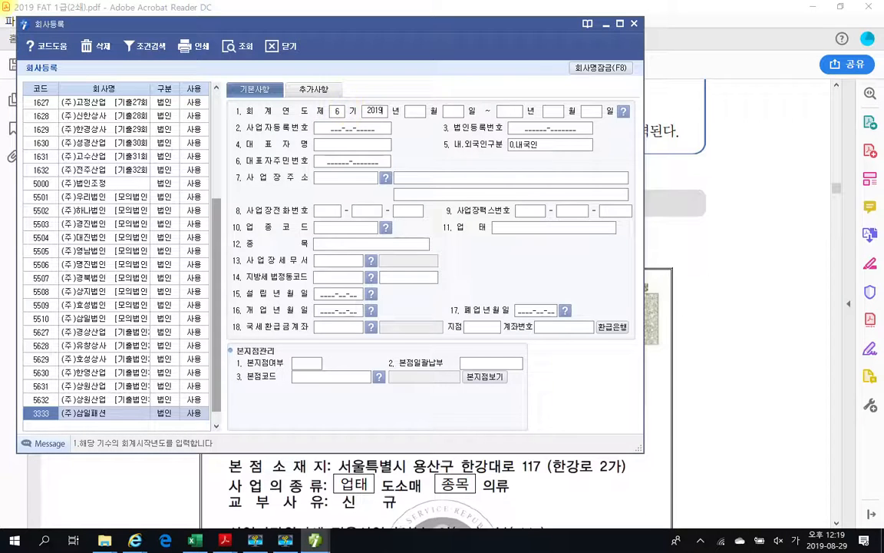
key(Return)
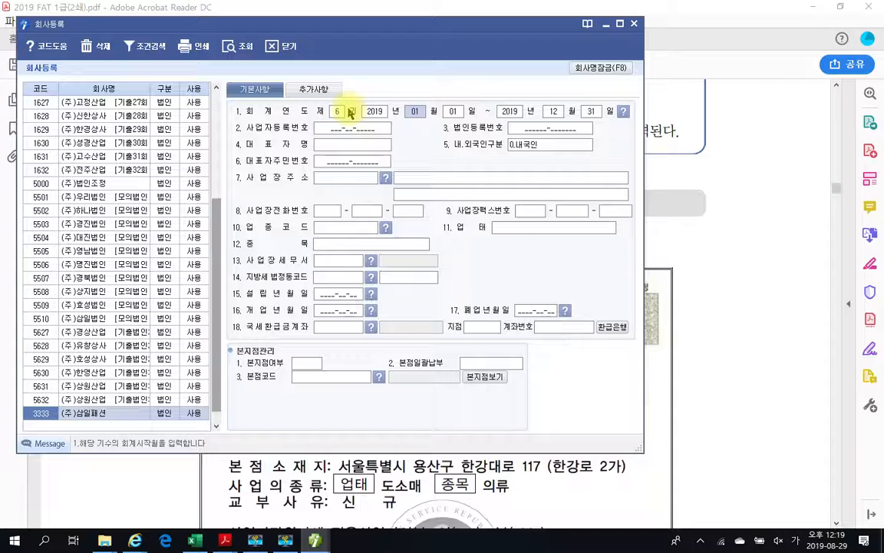
key(Return)
key(Return)
key(Return)
key(Return)
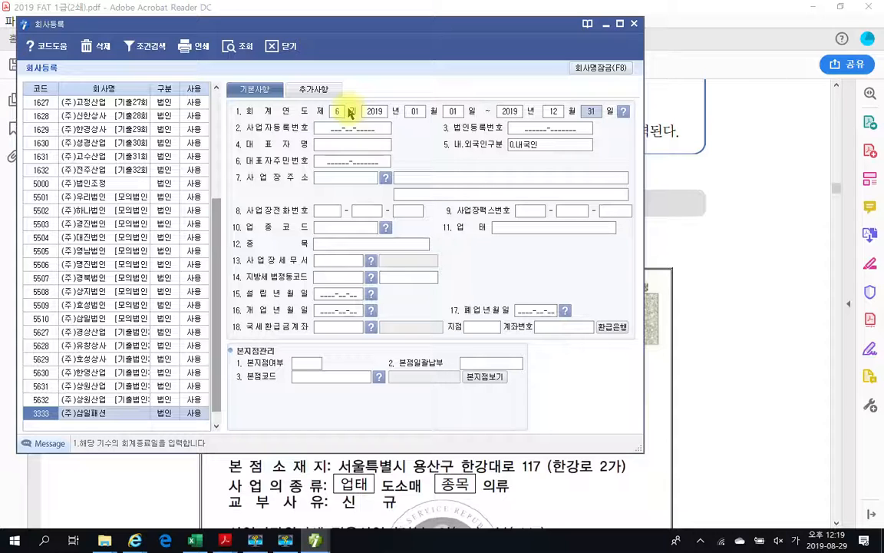
key(Return)
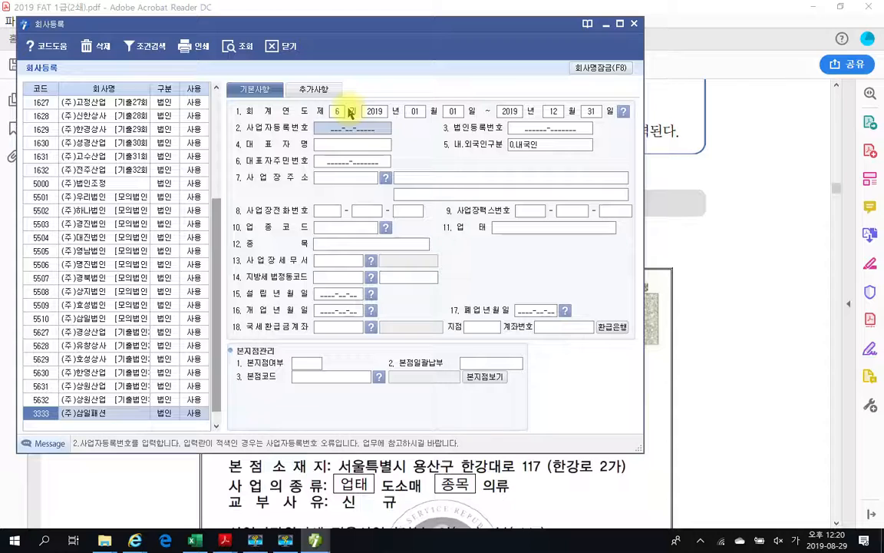
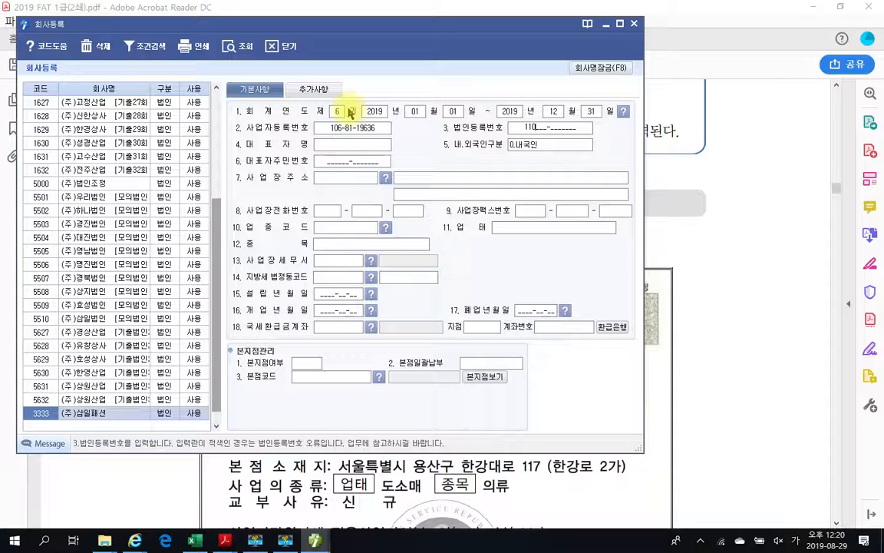
key(Return)
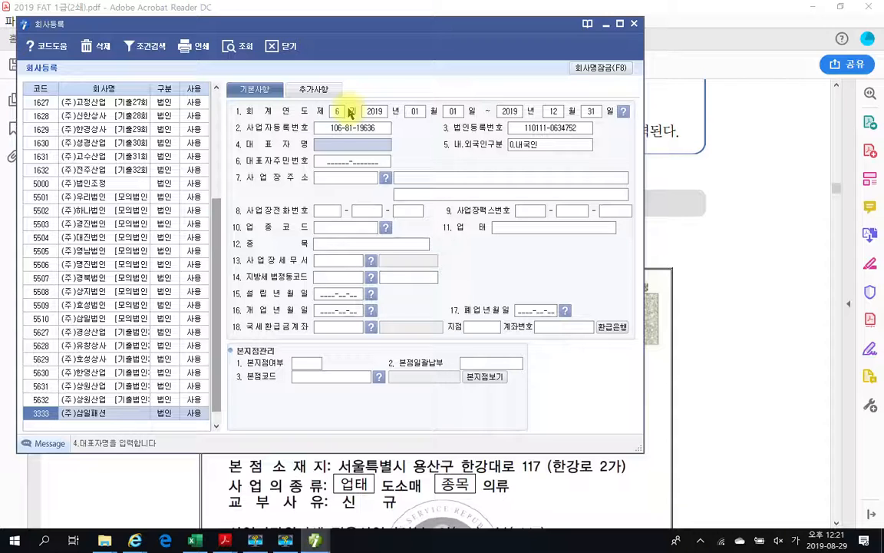
text(ㄱ)
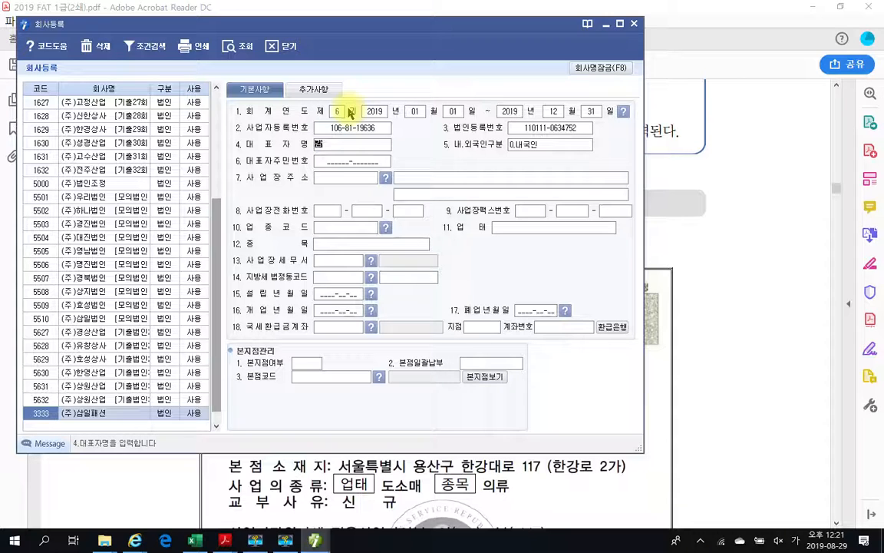
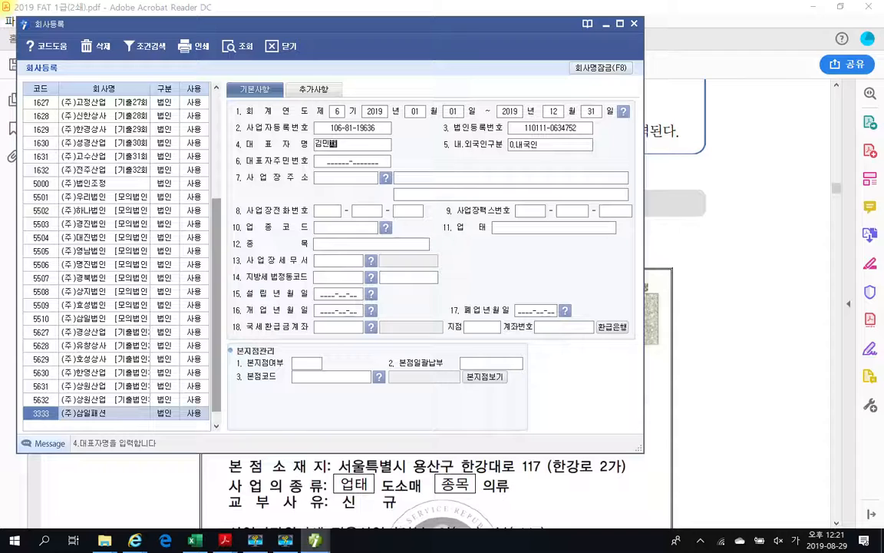
key(Return)
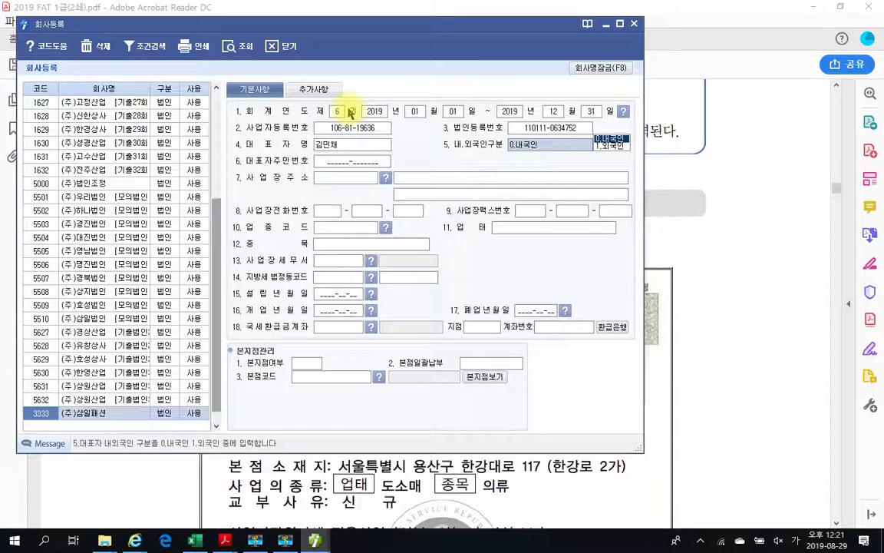
key(Return)
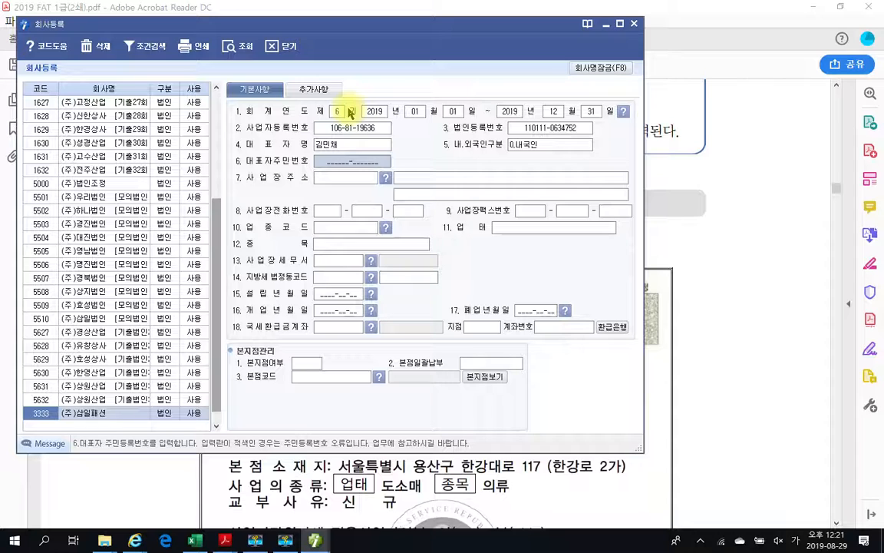
key(Return)
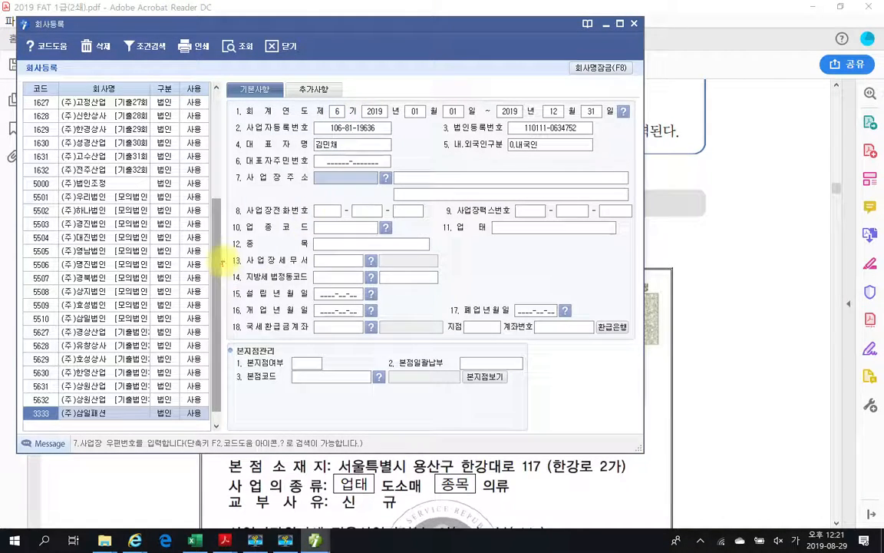
drag(336, 270, 467, 292)
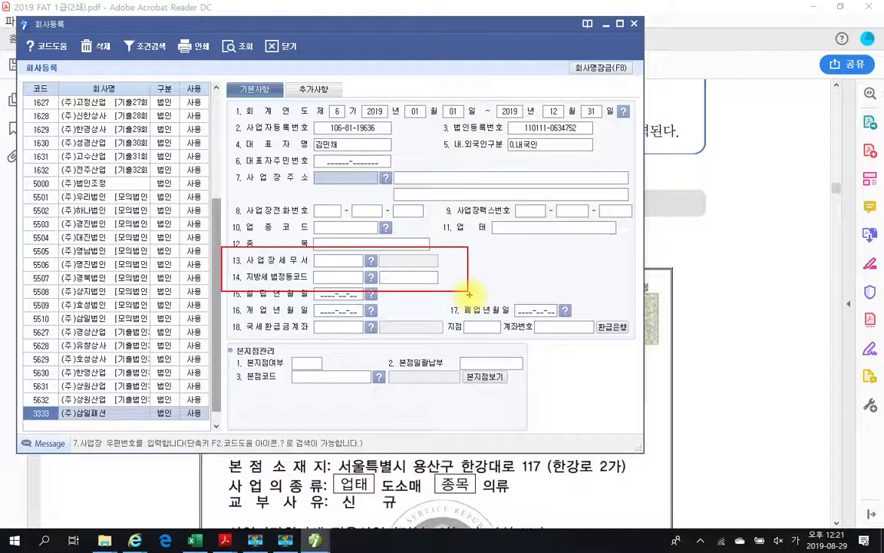
drag(453, 274, 471, 280)
drag(382, 162, 376, 206)
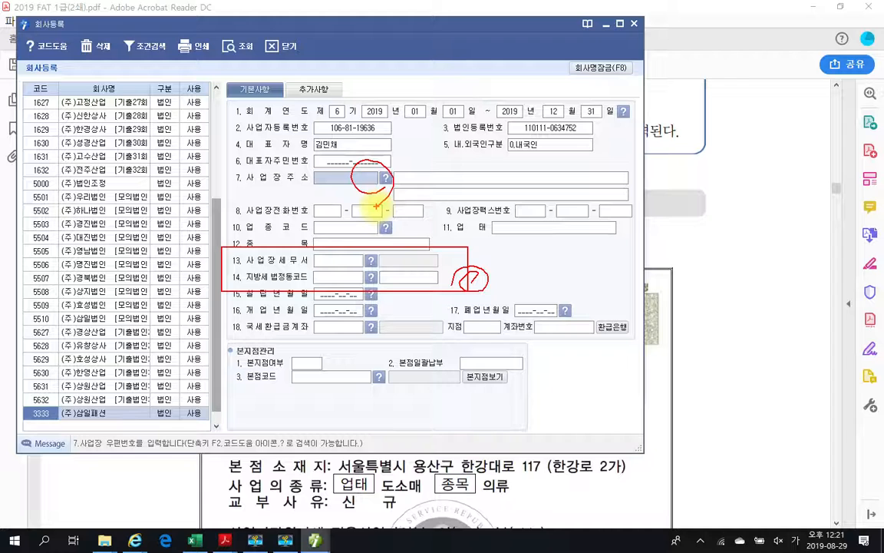
key(Escape)
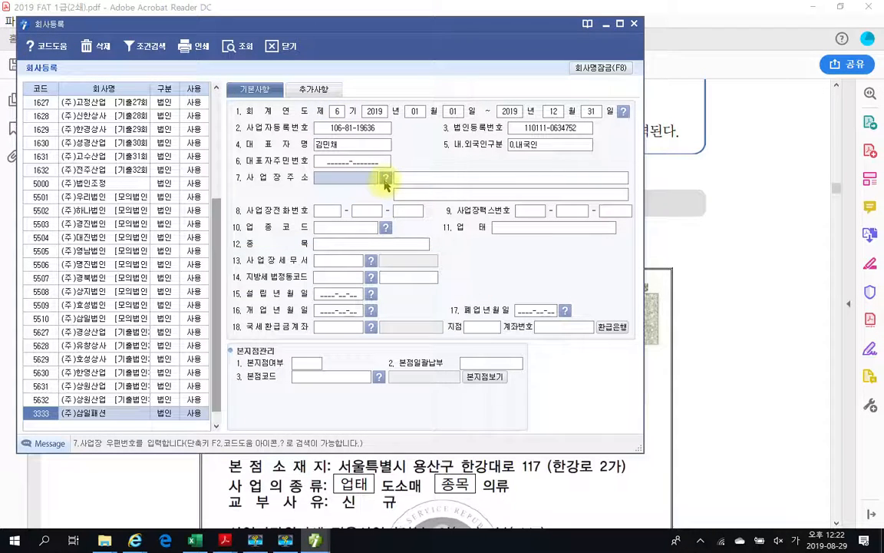
click(384, 179)
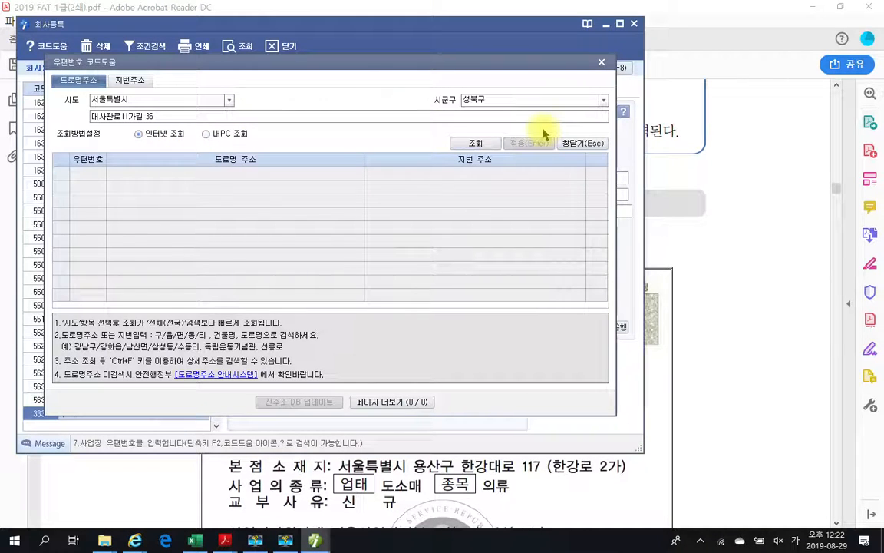
click(602, 101)
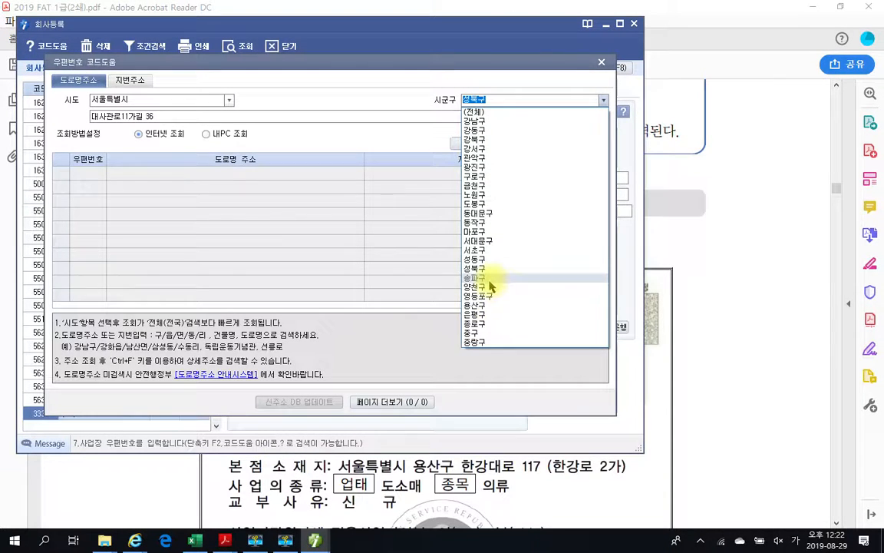
click(486, 305)
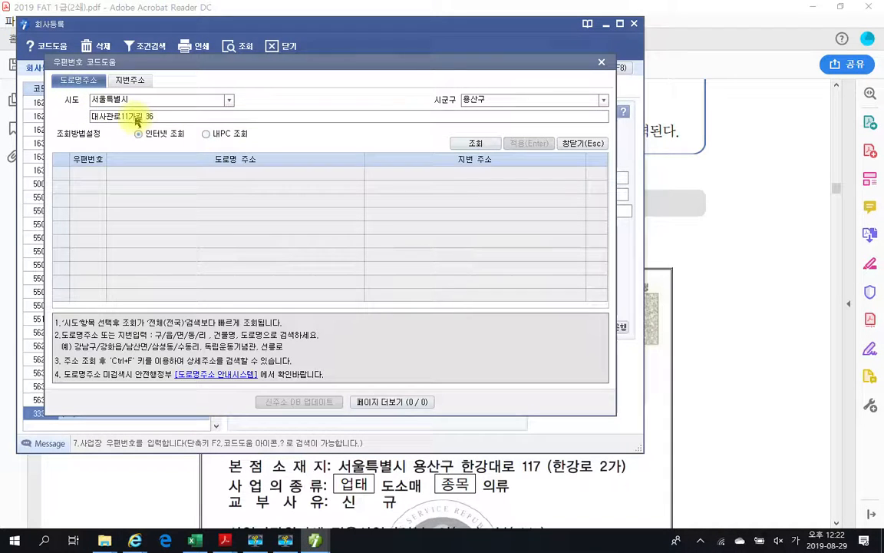
click(165, 117)
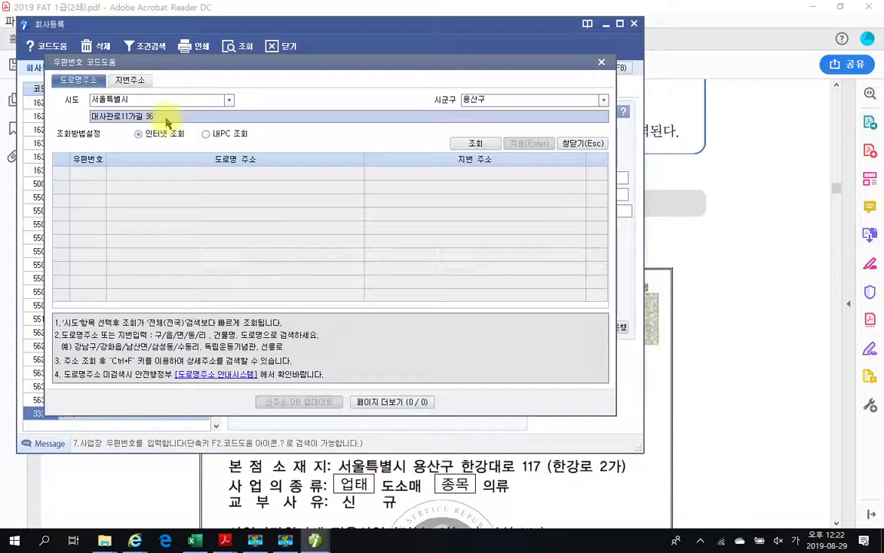
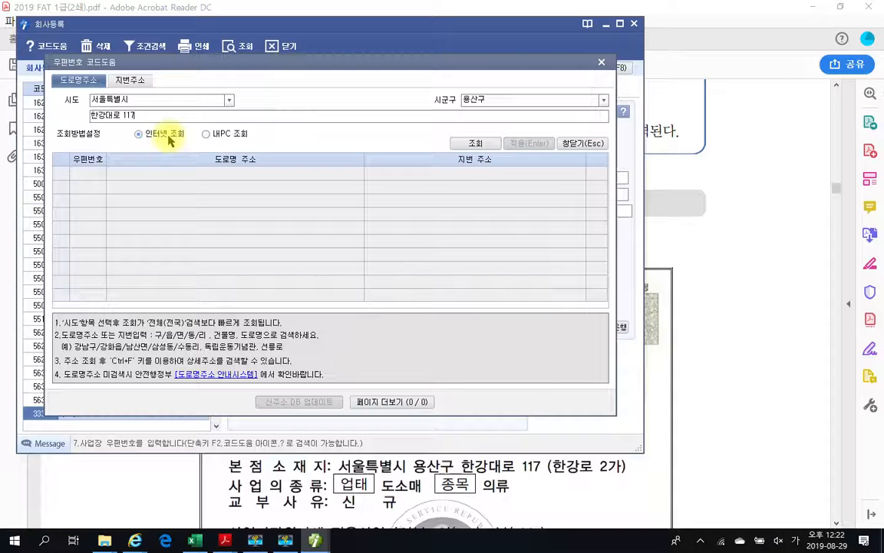
key(Return)
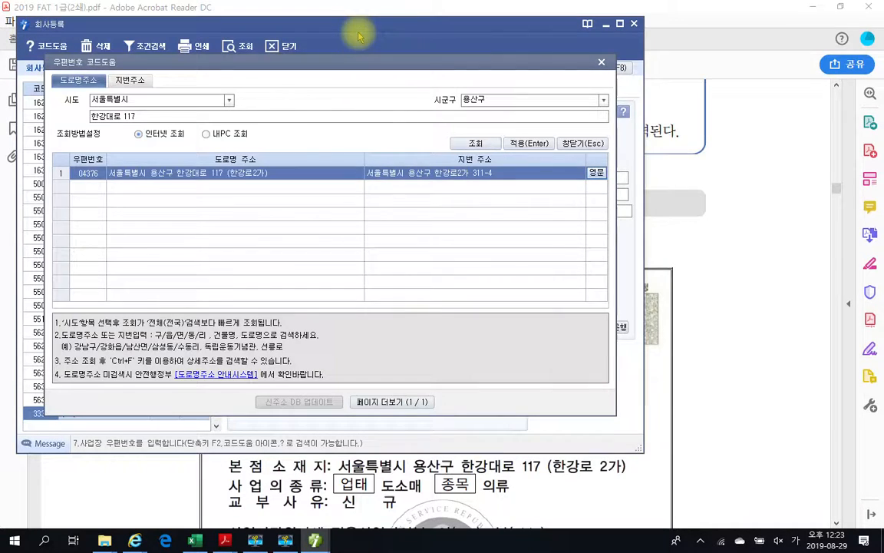
drag(359, 60, 363, 83)
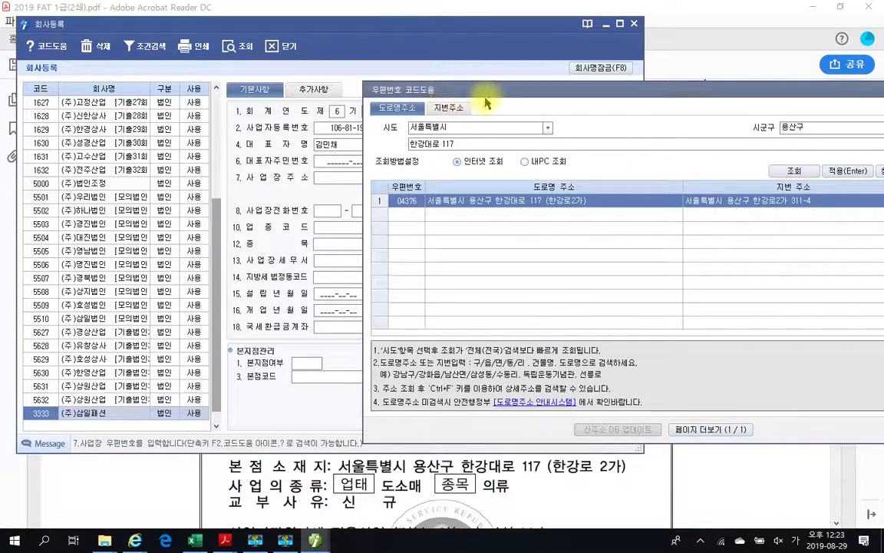
drag(459, 85, 198, 80)
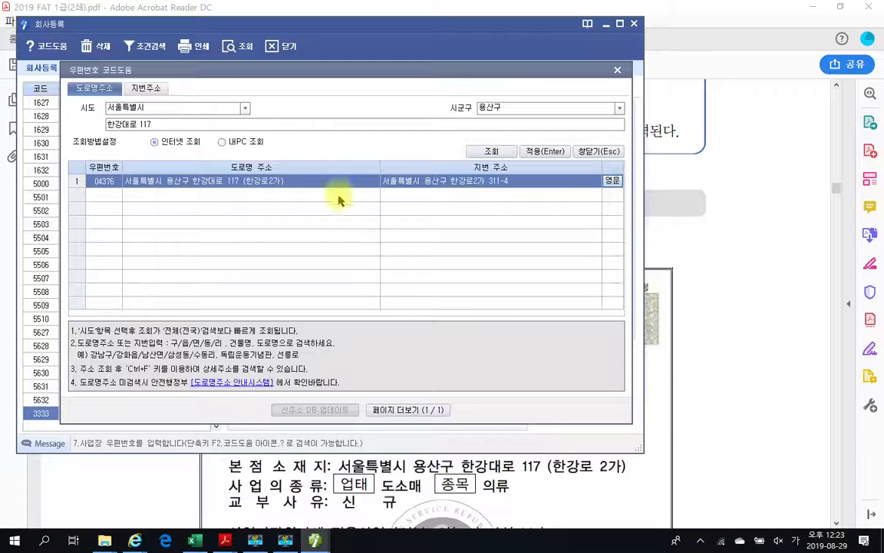
click(548, 153)
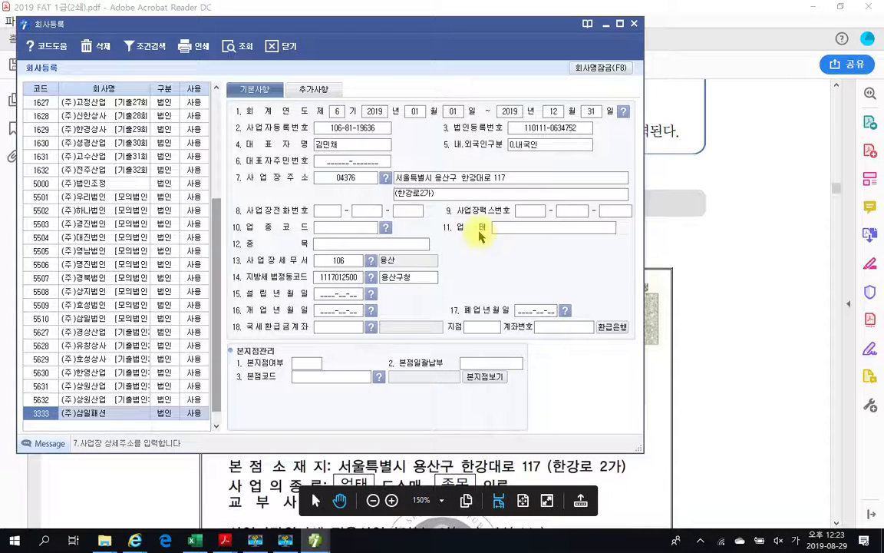
key(Return)
mouse_move(223, 252)
mouse_down()
mouse_move(391, 291)
mouse_move(482, 290)
mouse_up()
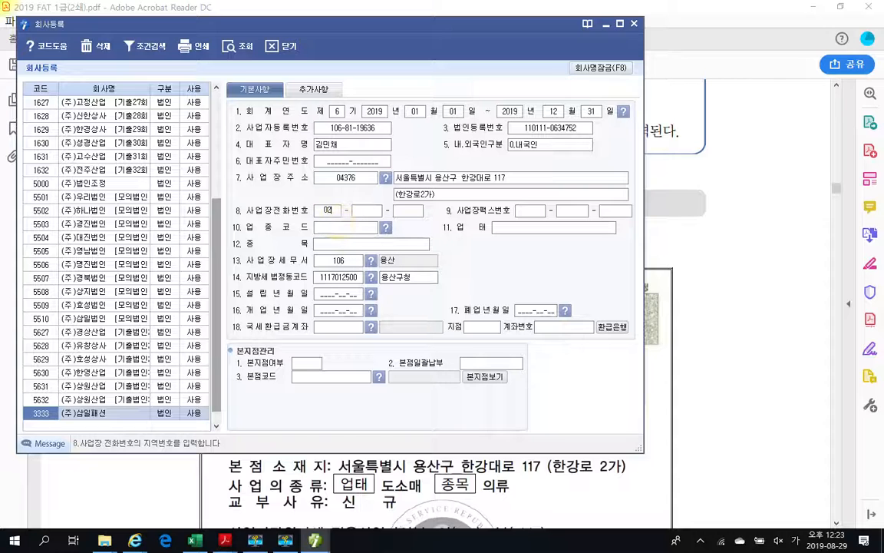
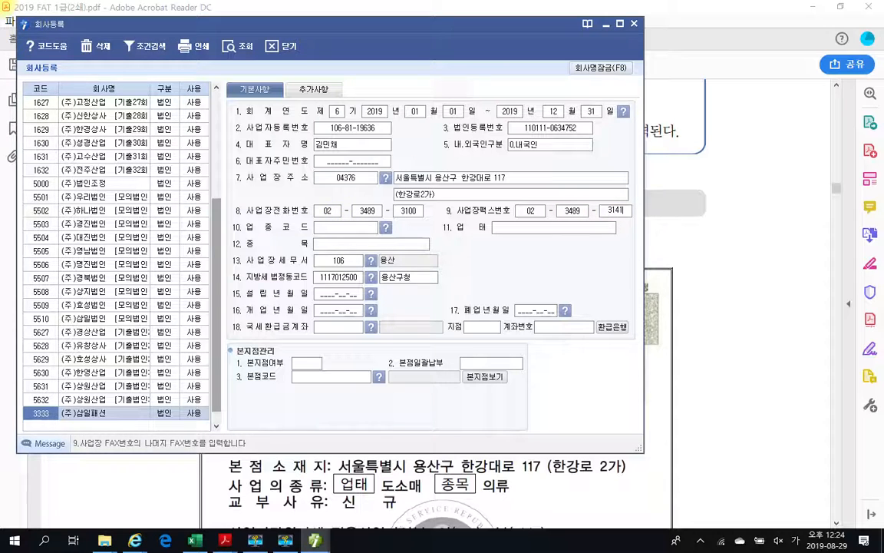
click(337, 226)
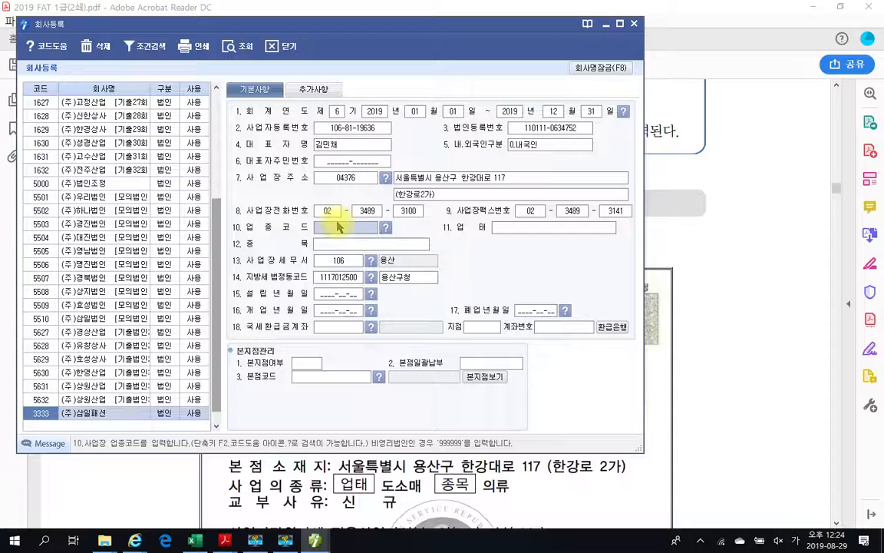
- Set business type 도소매 and item 의류, keeping tax office 106 용산
key(Return)
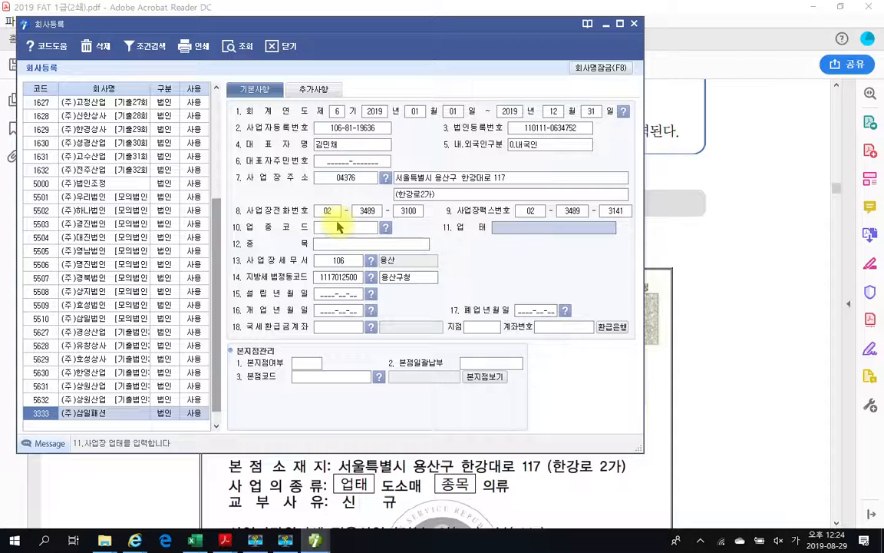
text(도소매)
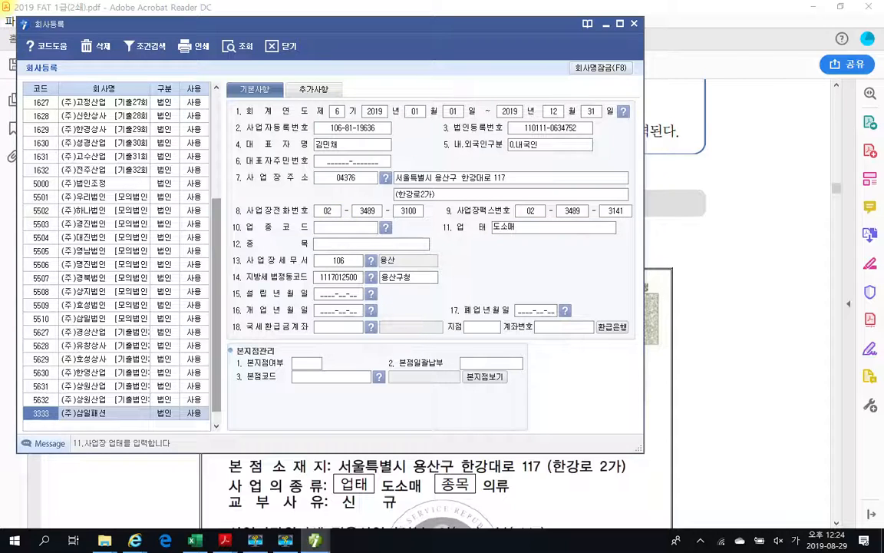
key(Return)
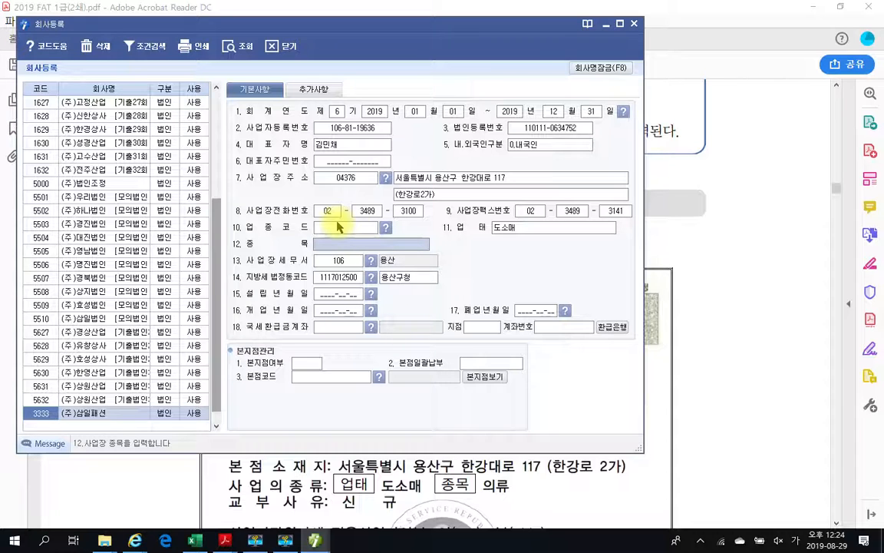
text(의류)
key(Return)
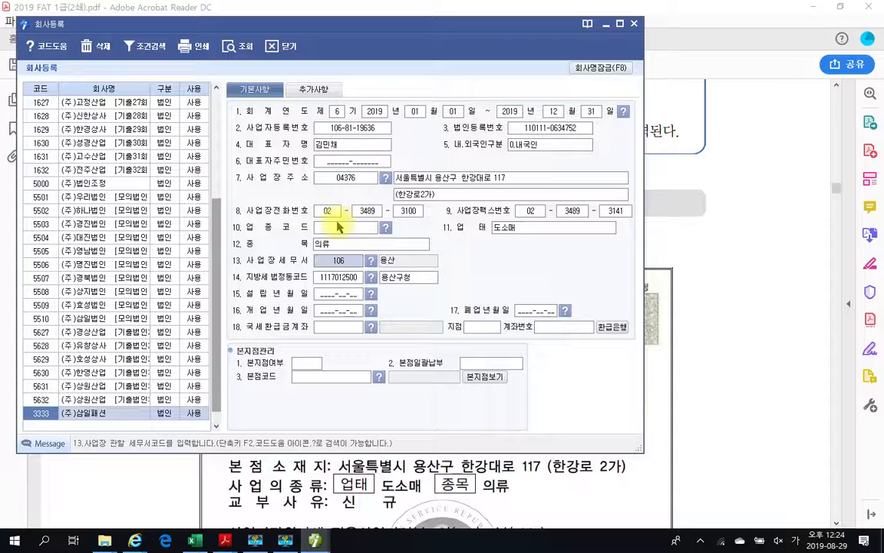
key(Return)
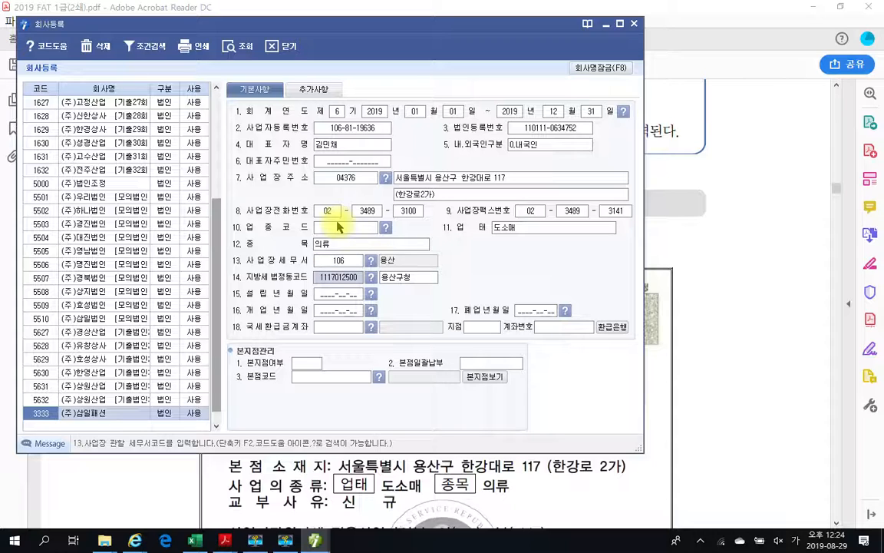
key(Return)
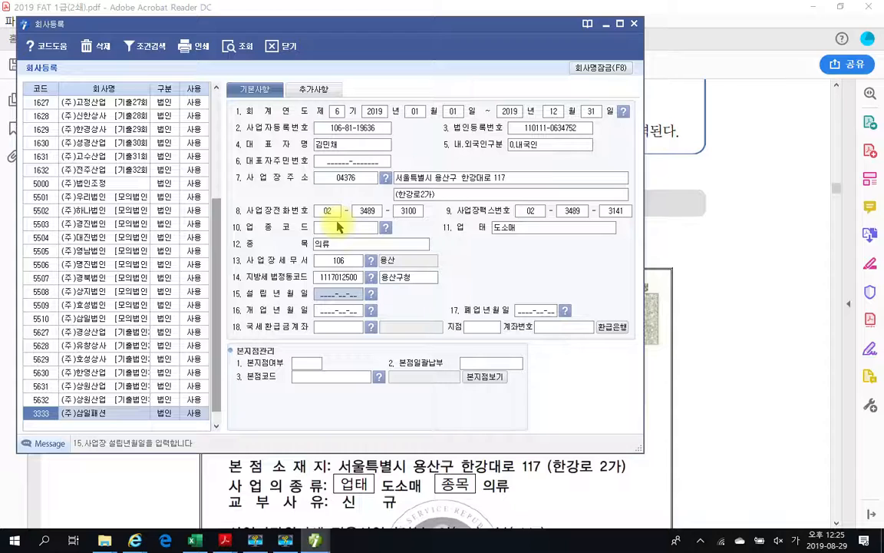
- Enter 2014-11-17 as both the opening date and the founding date
key(Return)
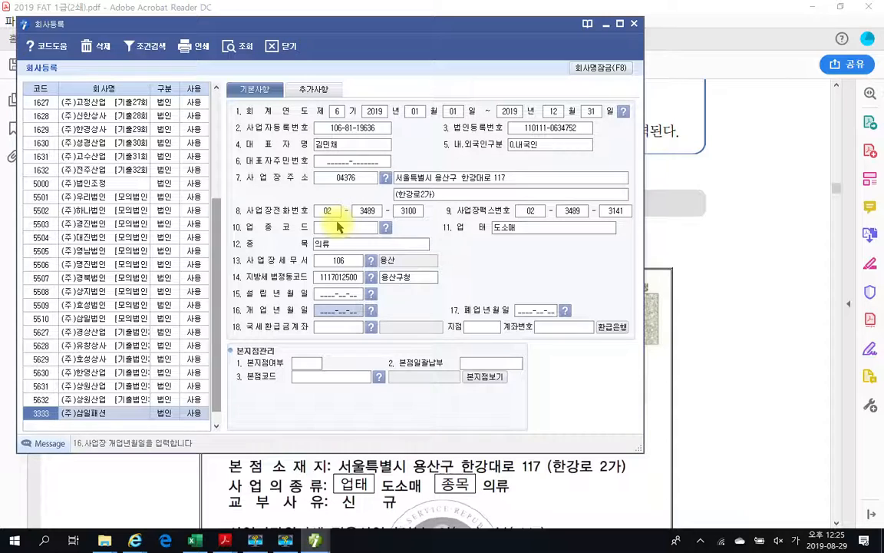
text(2014-__-__)
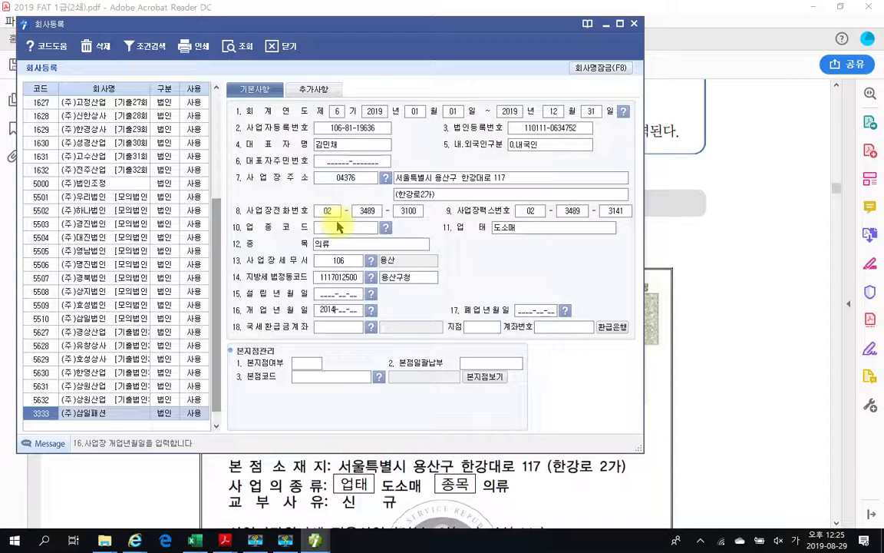
text(1117)
key(Return)
click(333, 298)
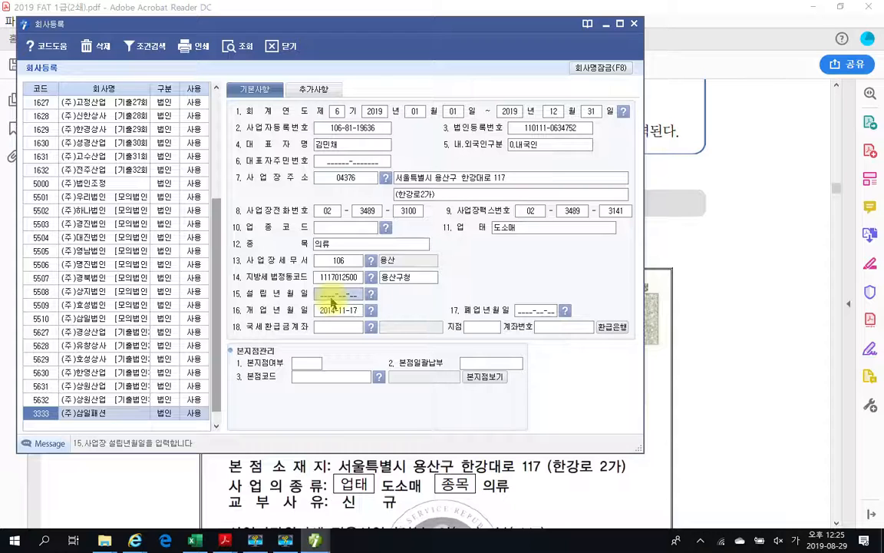
text(2014-11-)
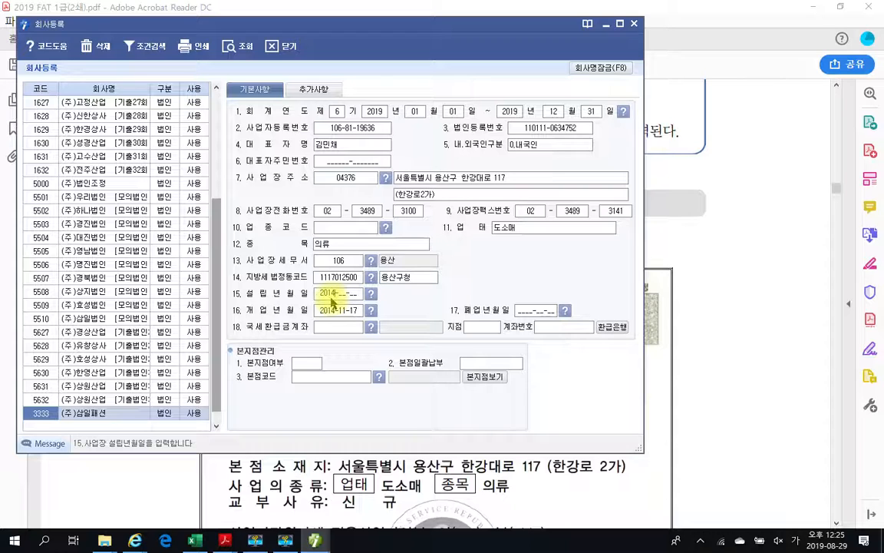
text(17)
key(Return)
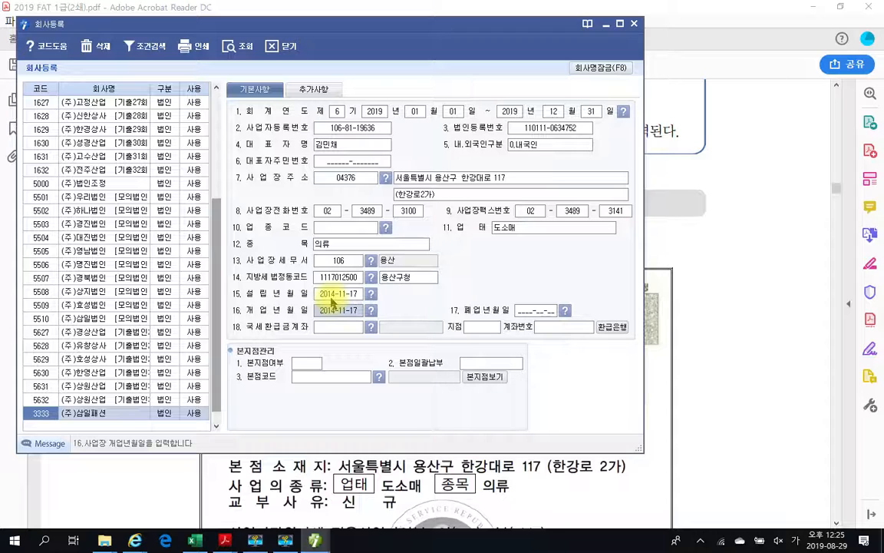
key(Return)
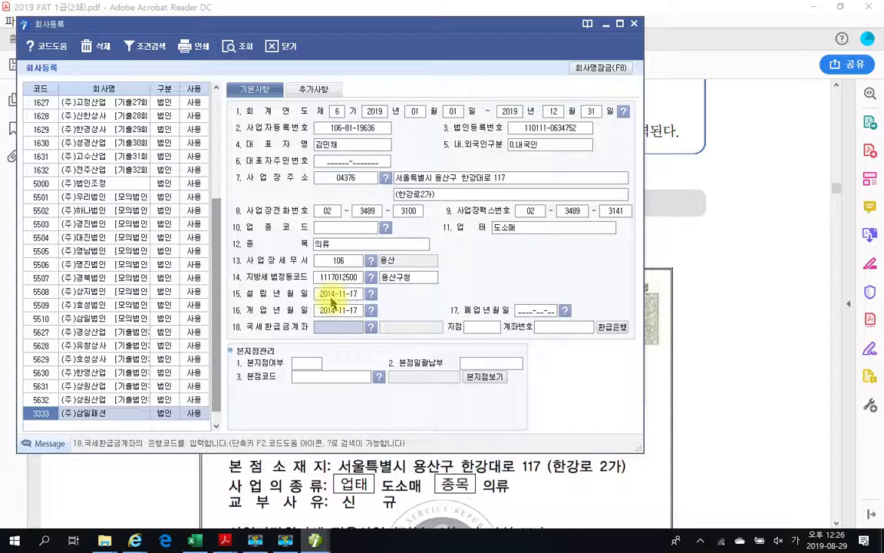
- Save (주)삼일패션 as 0.본점 head office, then reopen record 3333 on its 추가사항 tab
key(Return)
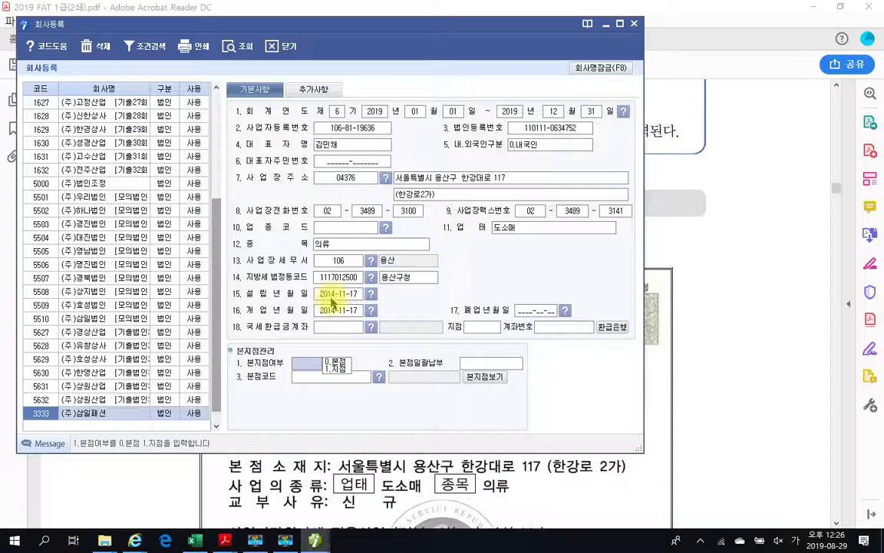
key(Return)
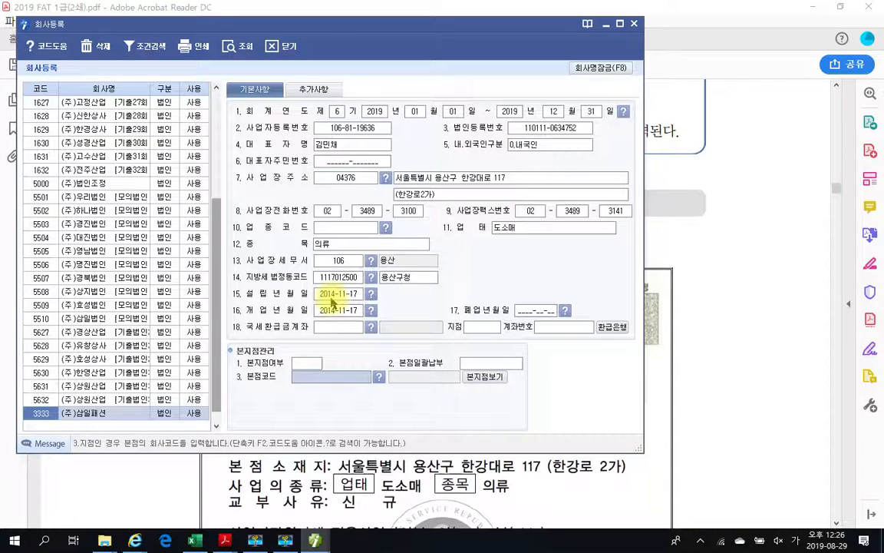
key(Return)
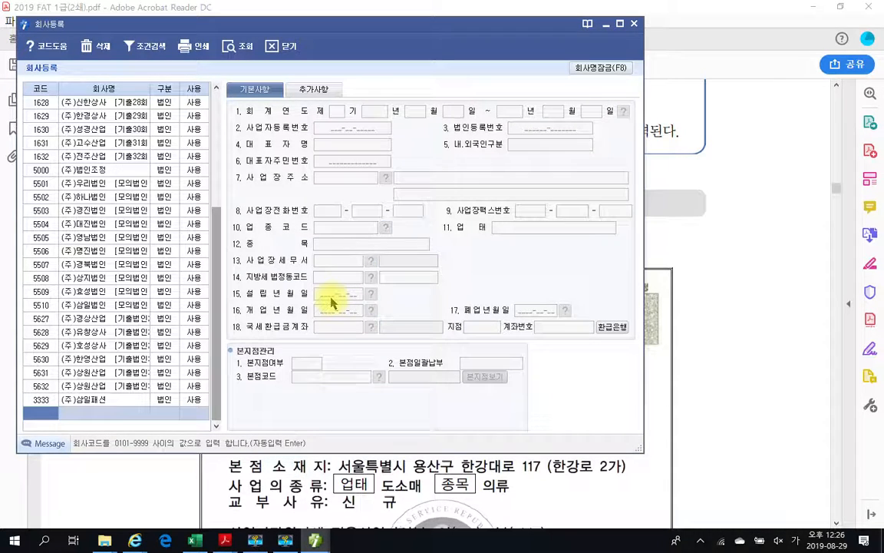
click(118, 401)
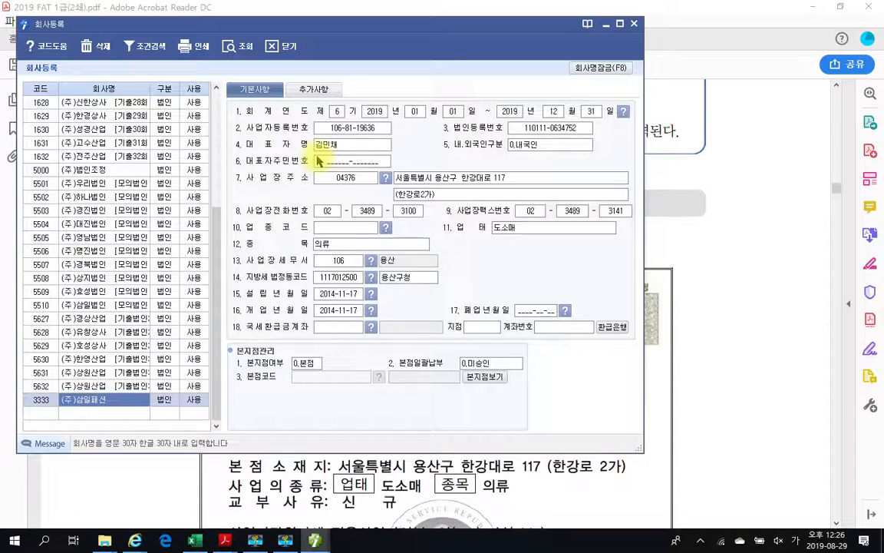
click(313, 90)
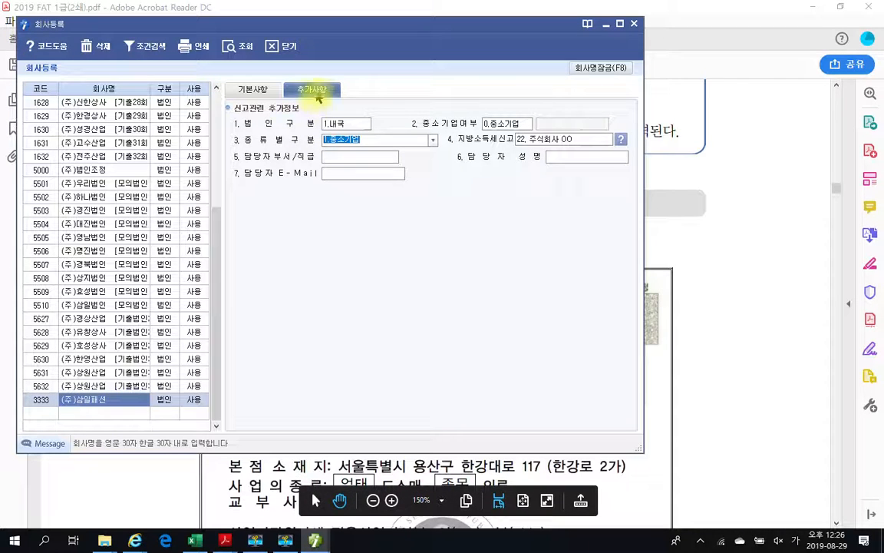
- Enter the reporting contact's e-mail address in the 7.담당자 E-Mail field for company 3333
click(340, 176)
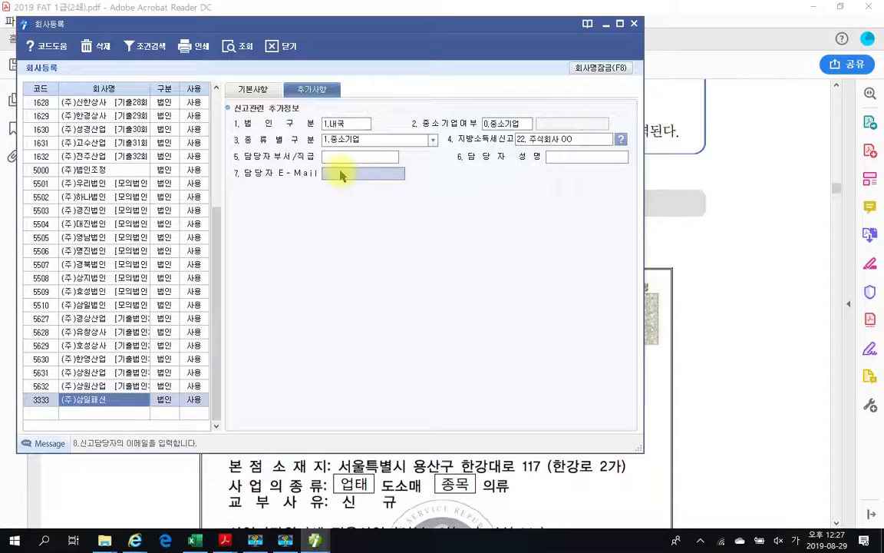
click(340, 170)
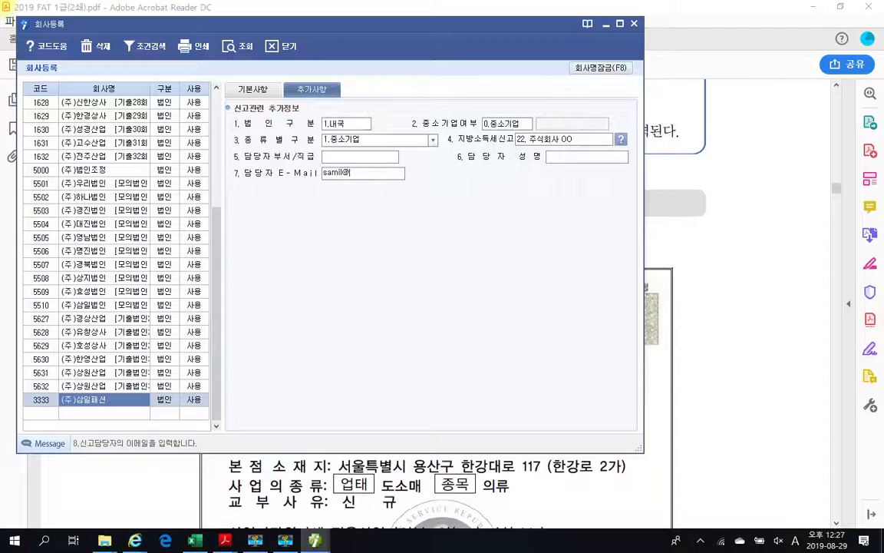
click(343, 175)
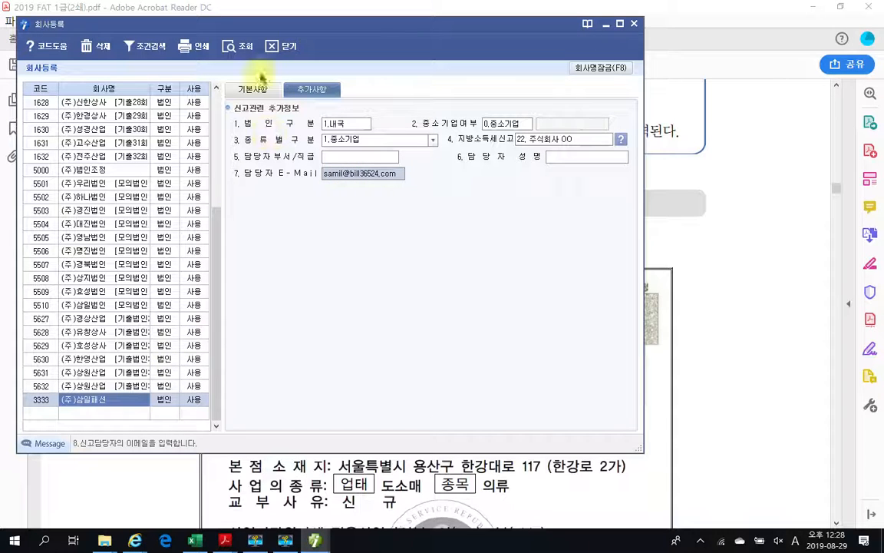
- Review the 기본사항 and 추가사항 tabs, then close 회사등록 to return to the login window
click(236, 88)
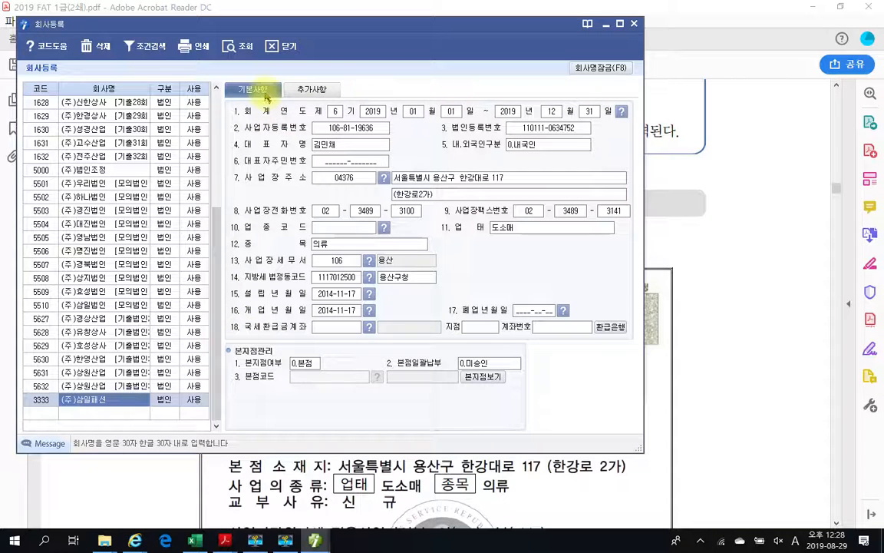
click(298, 89)
click(257, 90)
click(299, 91)
click(260, 89)
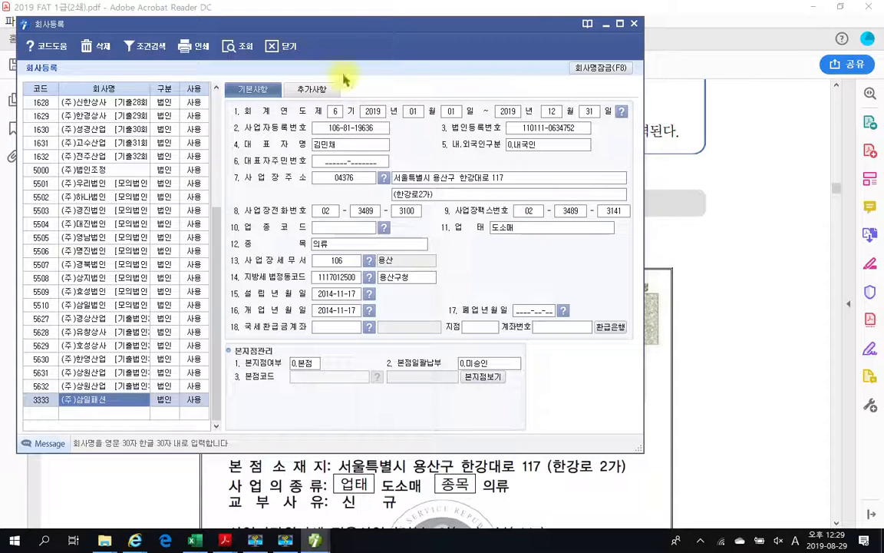
click(276, 44)
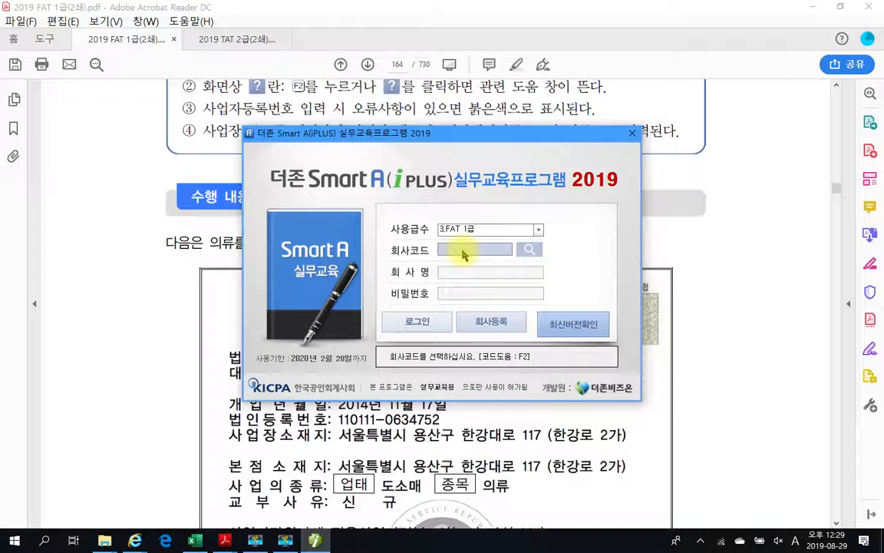
- Log in to company 3333 (주)삼일패션 by entering code 33
click(462, 252)
text(3333)
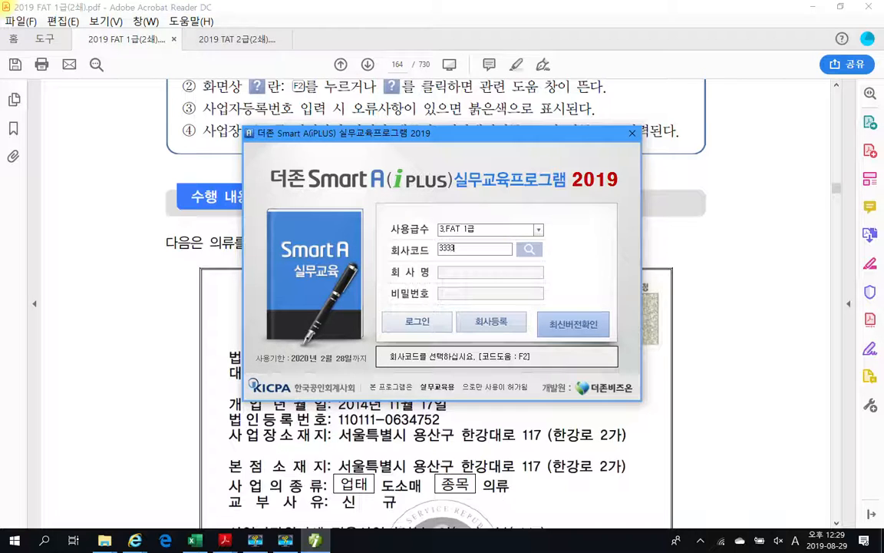
key(Return)
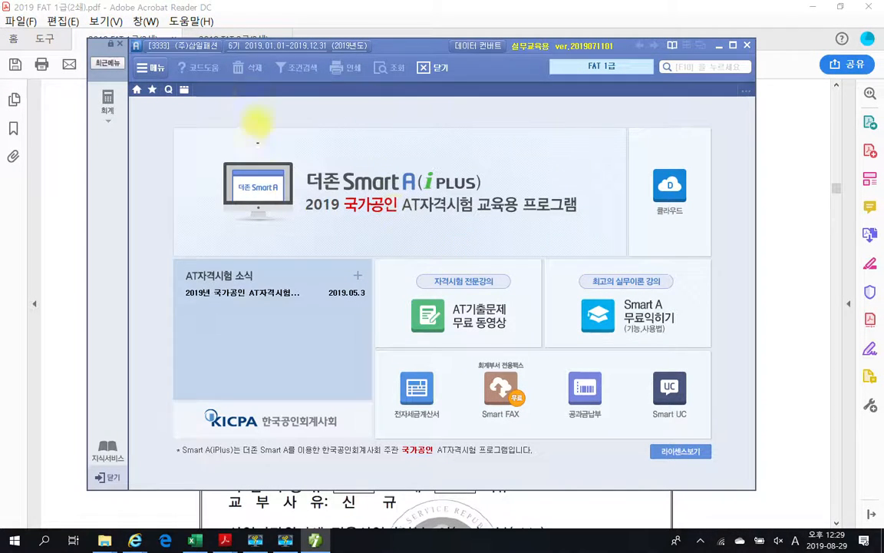
- Highlight the company name with pen marks, then maximise Smart A and show the 재무회계 전체메뉴
drag(239, 83, 238, 80)
mouse_move(201, 126)
mouse_down()
mouse_move(198, 57)
mouse_move(206, 62)
mouse_up()
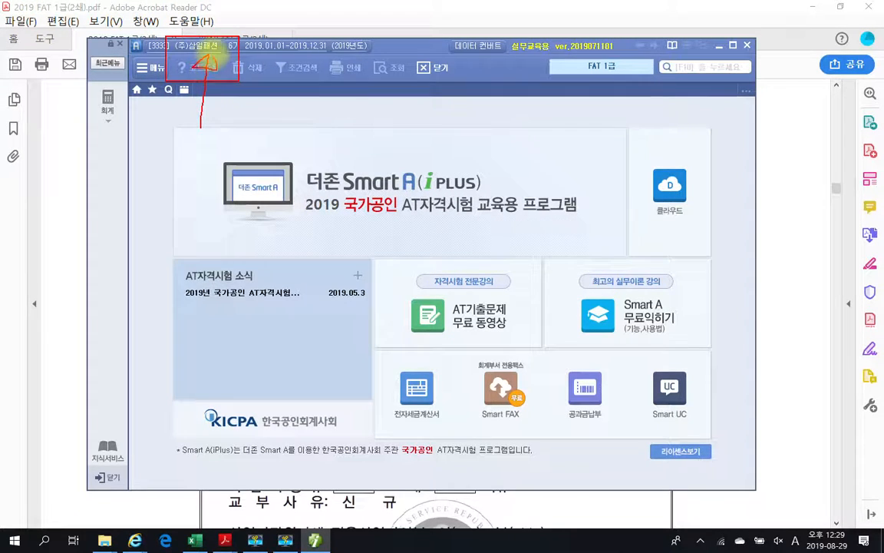
key(Escape)
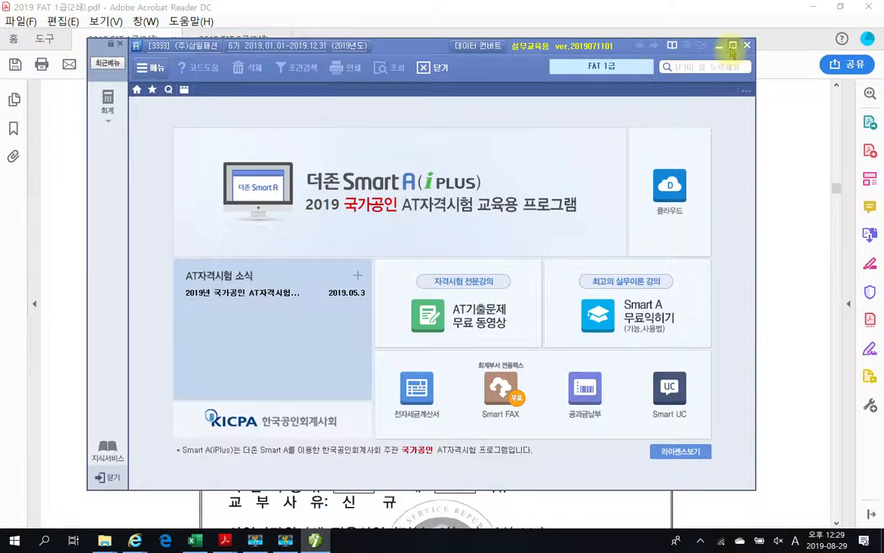
click(733, 46)
click(20, 61)
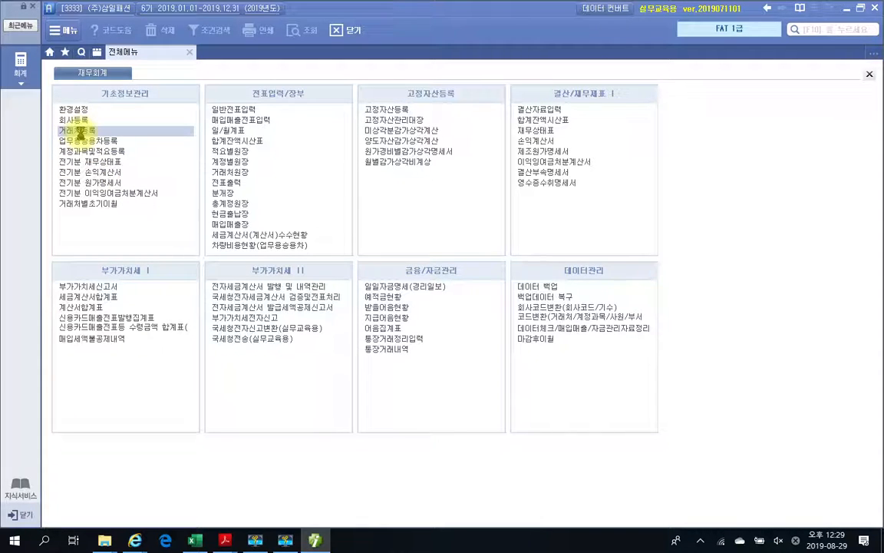
click(79, 133)
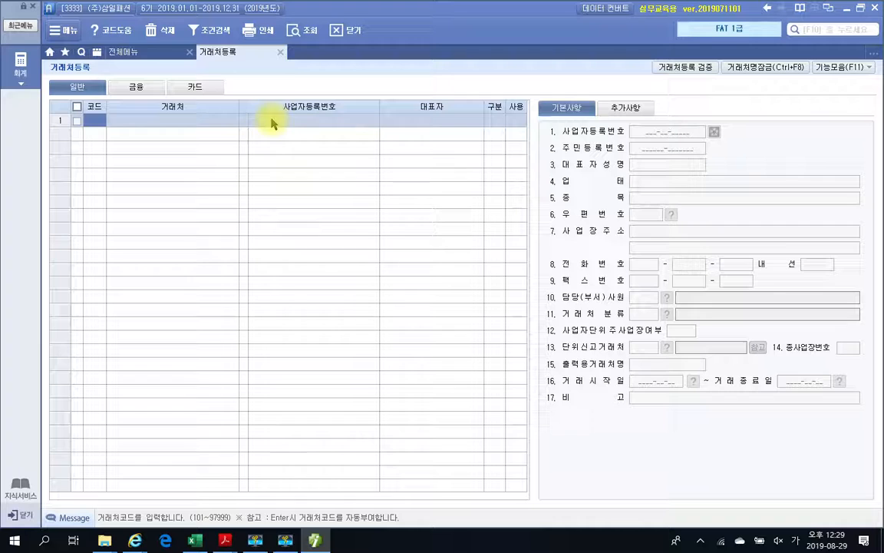
click(280, 51)
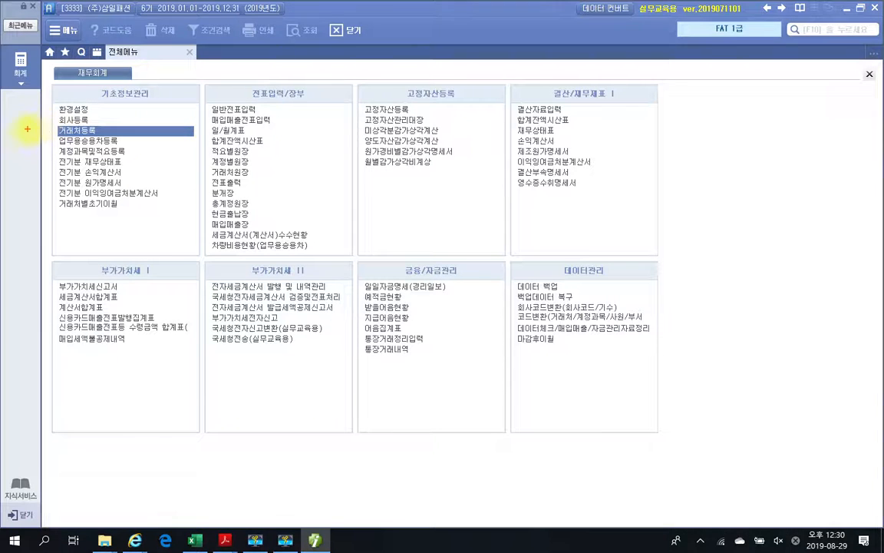
mouse_move(51, 107)
mouse_down()
mouse_move(108, 146)
mouse_move(169, 222)
mouse_move(184, 228)
mouse_up()
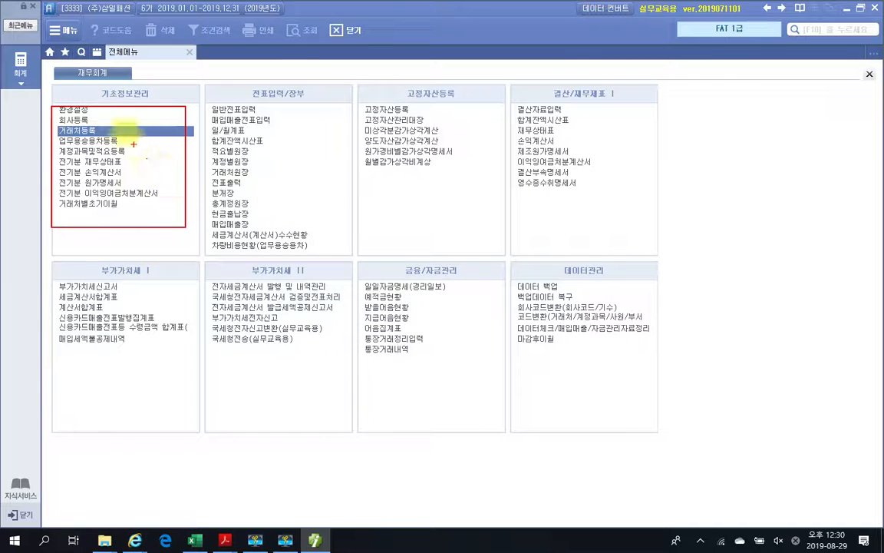
mouse_move(98, 80)
mouse_down()
mouse_move(184, 79)
mouse_move(136, 77)
mouse_up()
mouse_move(250, 100)
mouse_down()
mouse_move(252, 84)
mouse_move(284, 84)
mouse_move(285, 100)
mouse_up()
mouse_move(396, 100)
mouse_down()
mouse_move(399, 86)
mouse_move(434, 83)
mouse_up()
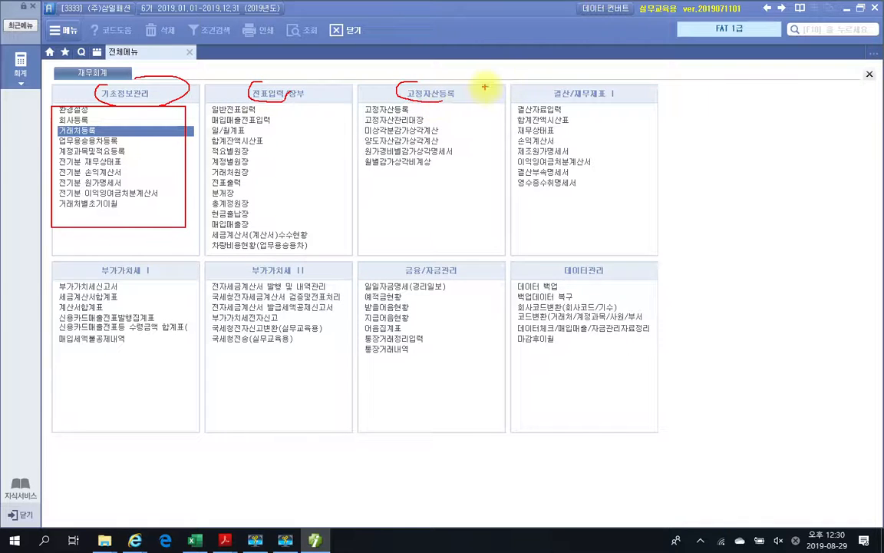
mouse_move(544, 100)
mouse_down()
mouse_move(541, 87)
mouse_move(604, 103)
mouse_up()
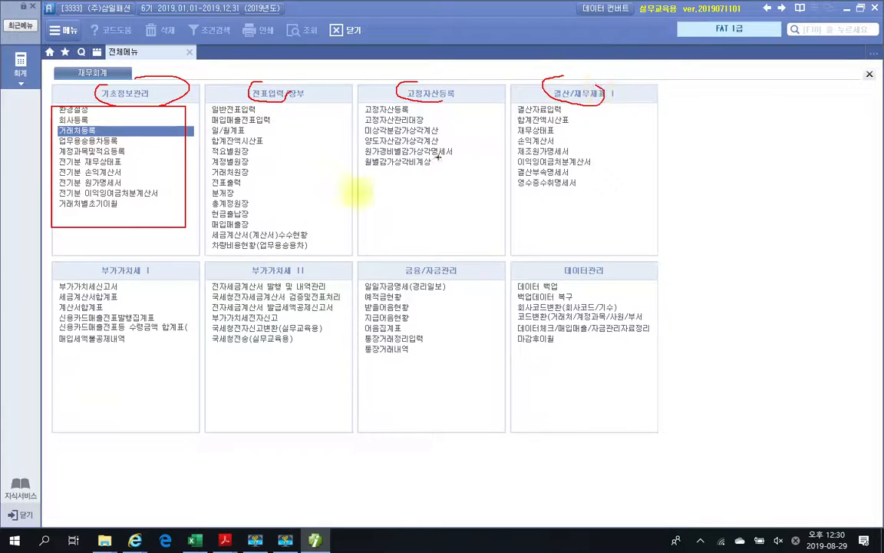
mouse_move(90, 262)
mouse_down()
mouse_move(152, 283)
mouse_move(156, 263)
mouse_up()
mouse_move(272, 262)
mouse_down()
mouse_move(306, 281)
mouse_move(314, 262)
mouse_up()
mouse_move(441, 261)
mouse_down()
mouse_move(462, 285)
mouse_move(470, 276)
mouse_up()
drag(574, 281, 626, 269)
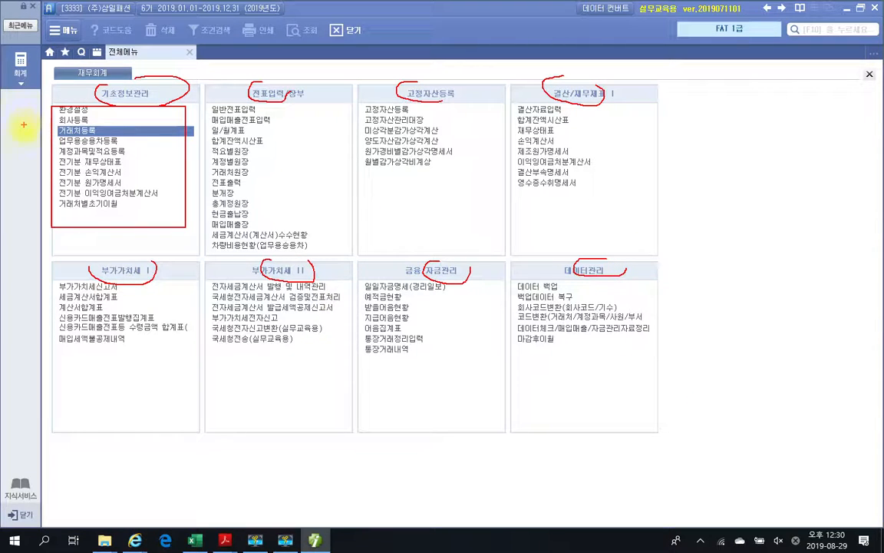
key(Escape)
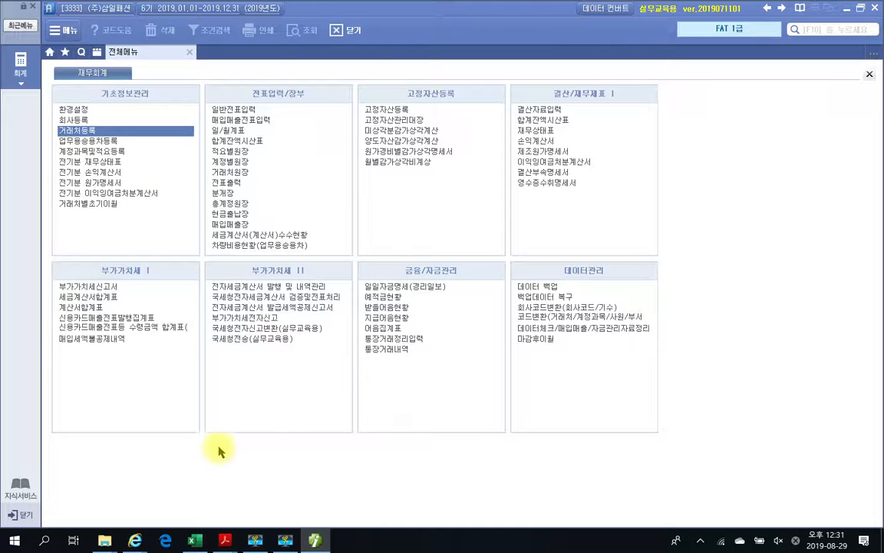
- Bring the 2019 FAT 1급 workbook forward and scroll to page 169's 환경설정 exercise
mouse_move(229, 539)
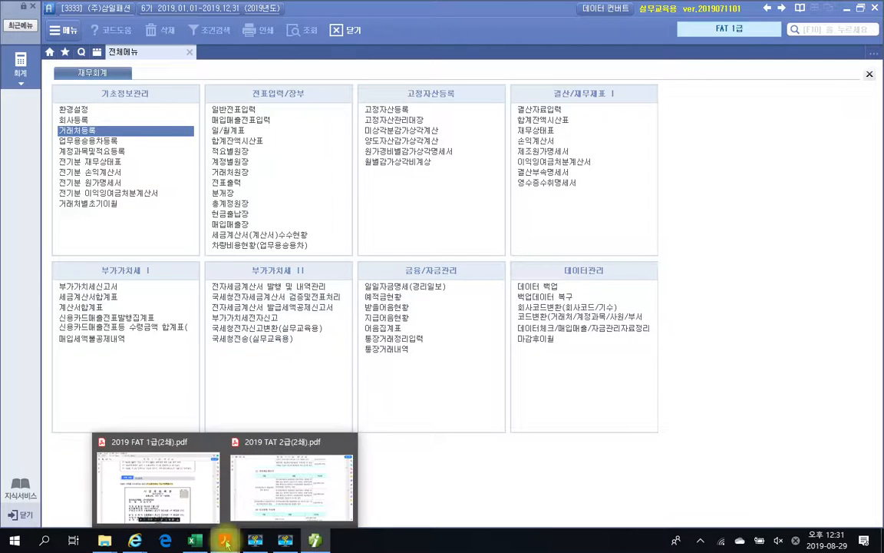
click(191, 510)
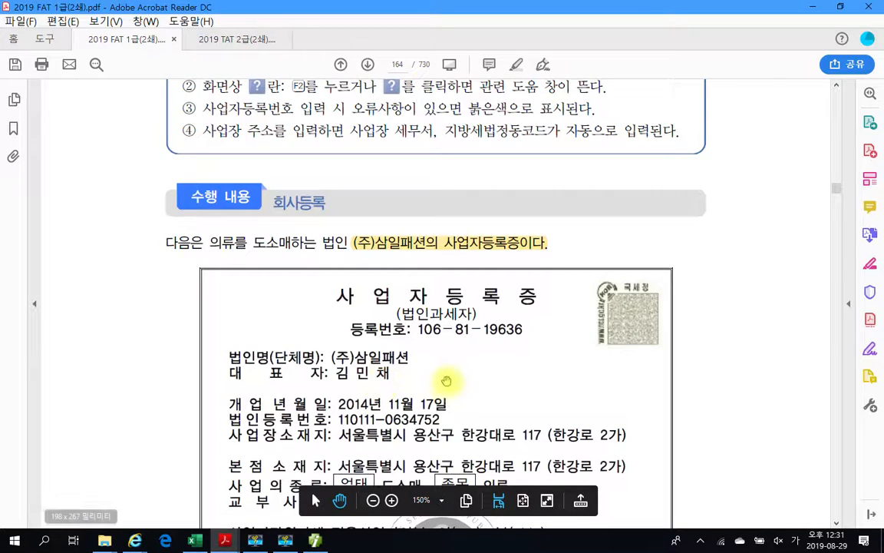
scroll(508, 410, down, 10)
scroll(508, 410, down, 15)
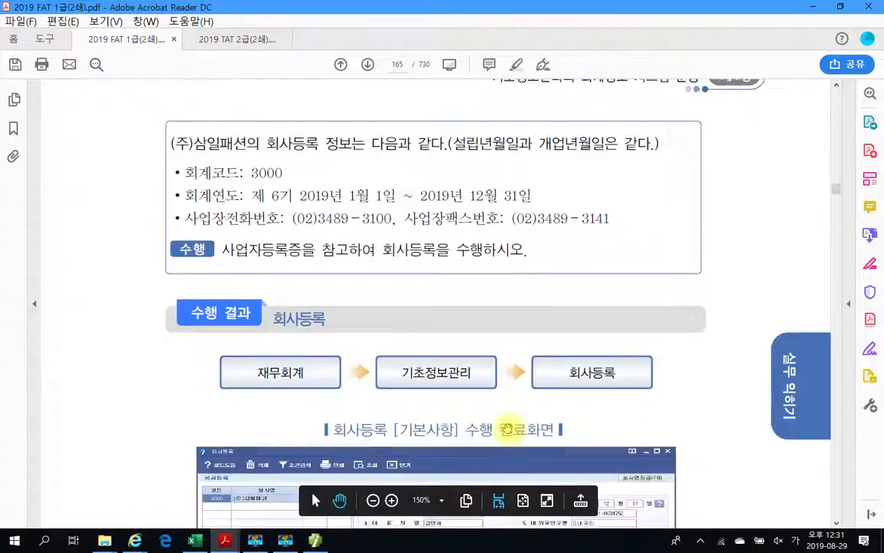
scroll(519, 431, down, 15)
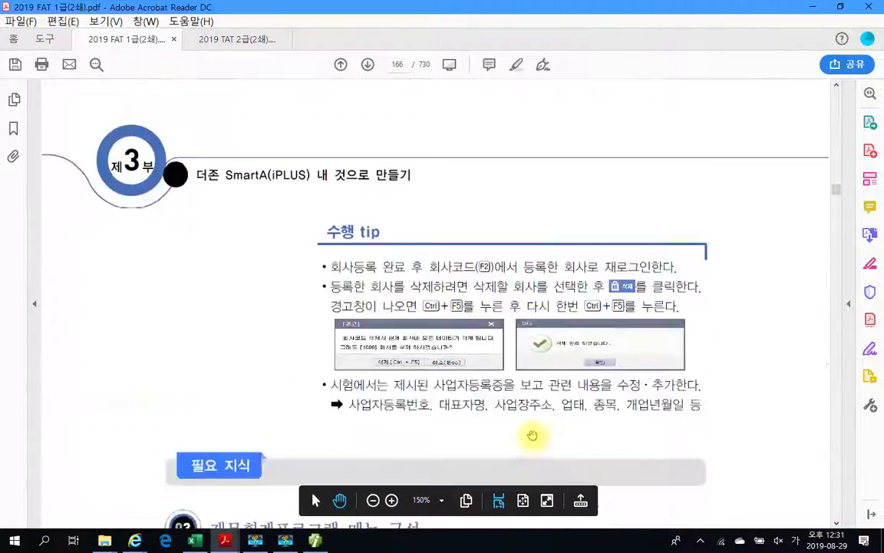
scroll(535, 435, down, 8)
scroll(535, 435, up, 9)
scroll(535, 434, down, 15)
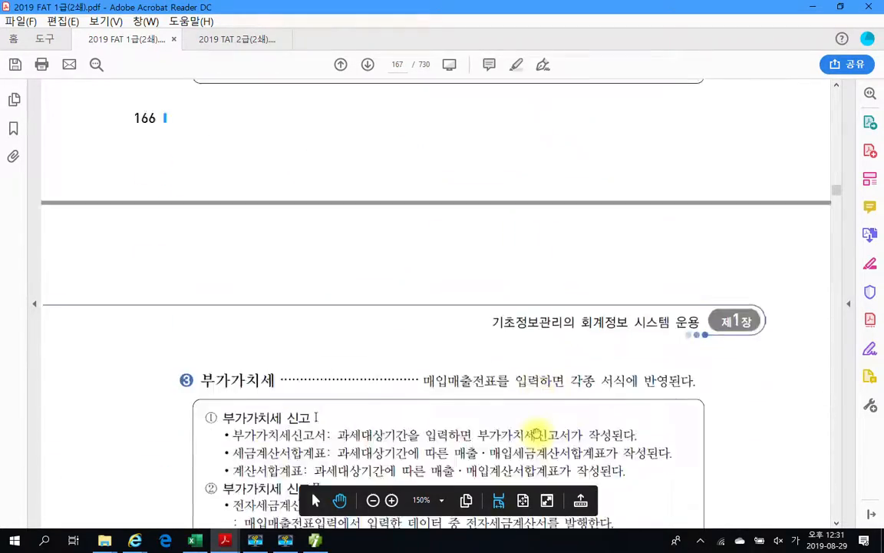
scroll(535, 431, down, 15)
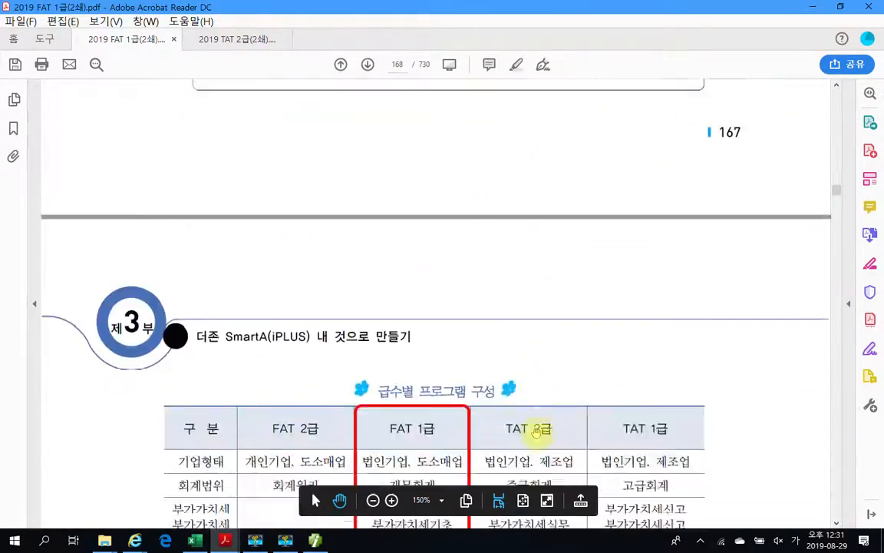
scroll(535, 434, down, 7)
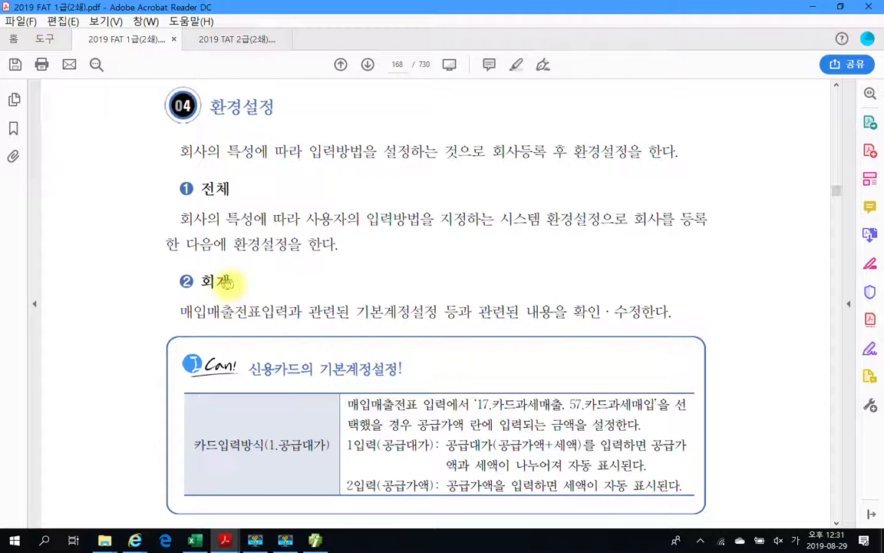
scroll(213, 339, down, 3)
scroll(213, 340, down, 8)
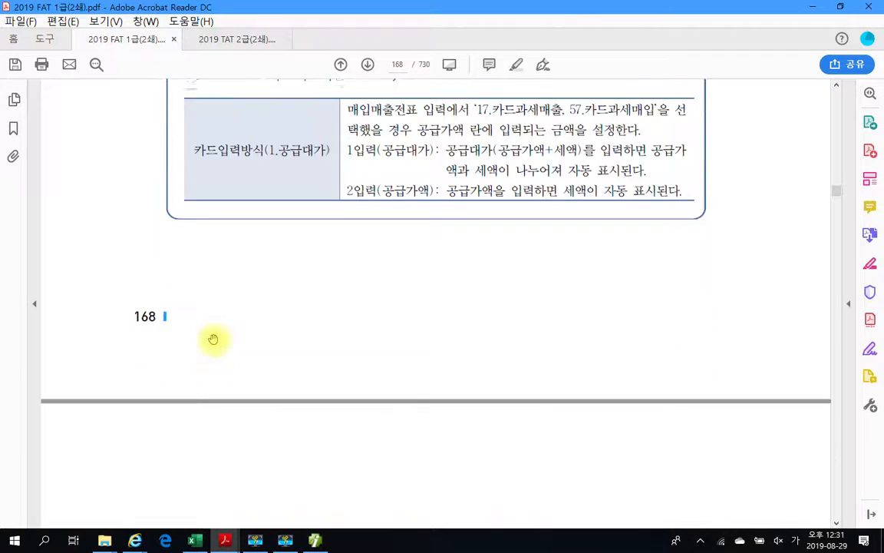
scroll(213, 339, down, 3)
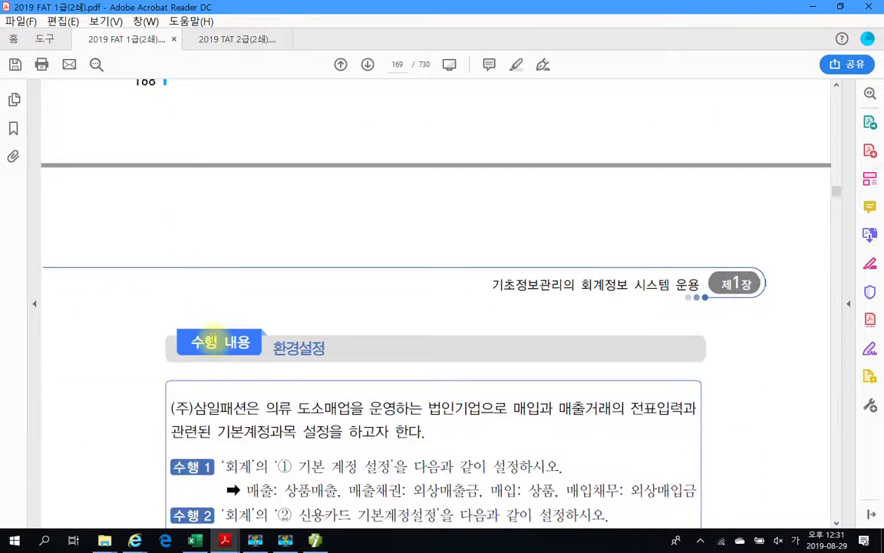
scroll(192, 367, down, 3)
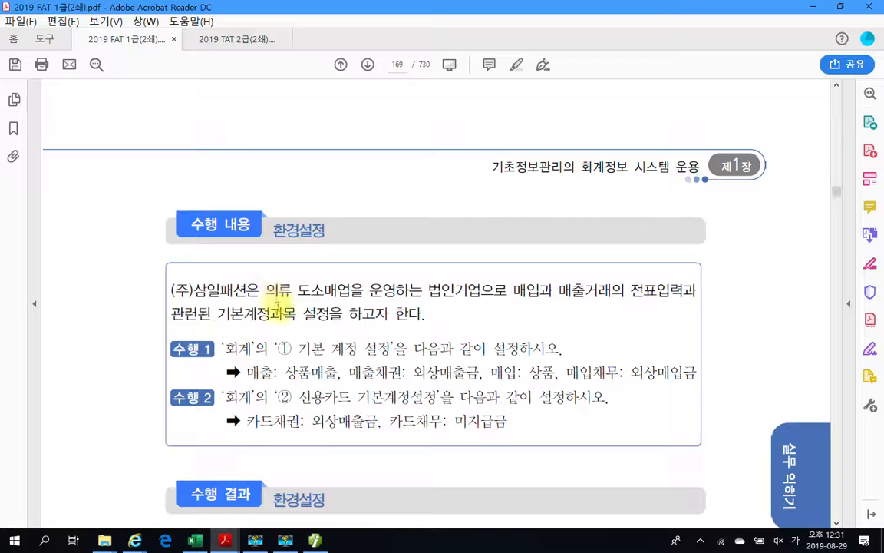
scroll(273, 313, down, 2)
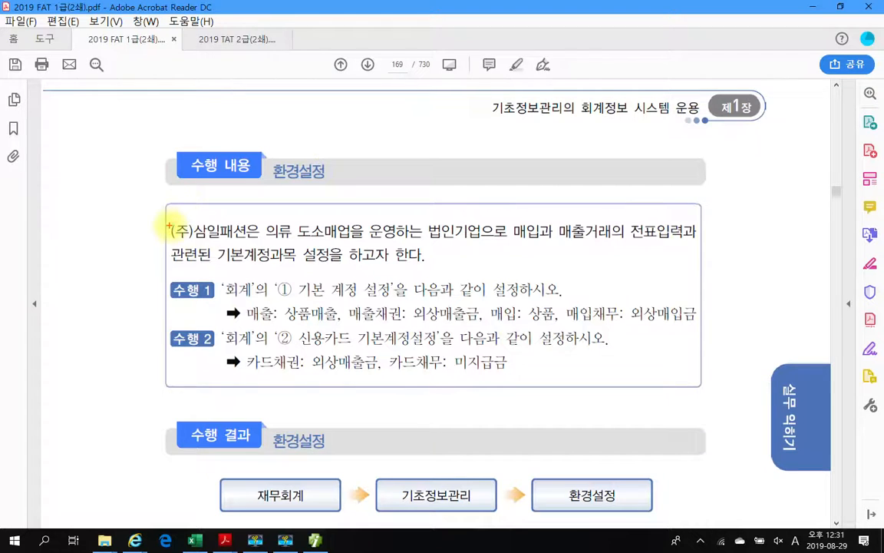
drag(170, 214, 712, 273)
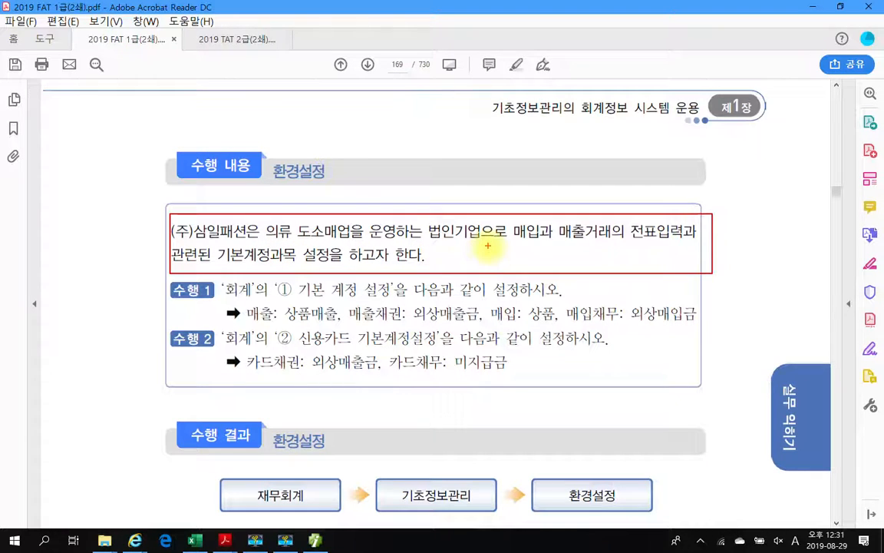
drag(495, 245, 604, 247)
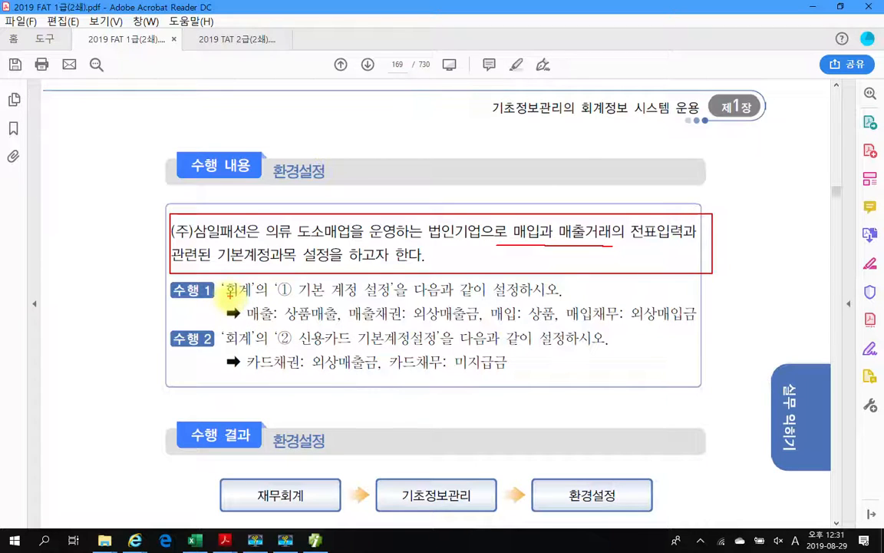
drag(227, 298, 392, 297)
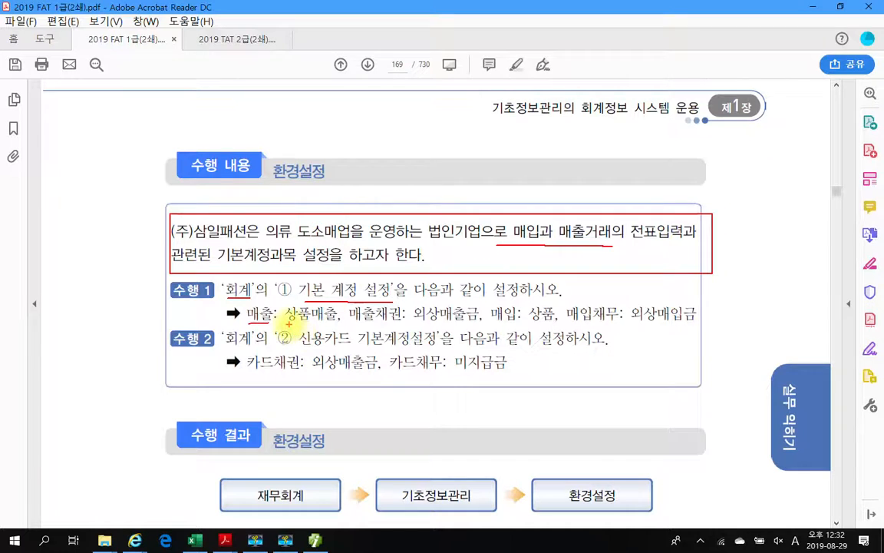
mouse_move(284, 323)
mouse_down()
mouse_move(323, 324)
mouse_move(340, 310)
mouse_move(284, 324)
mouse_up()
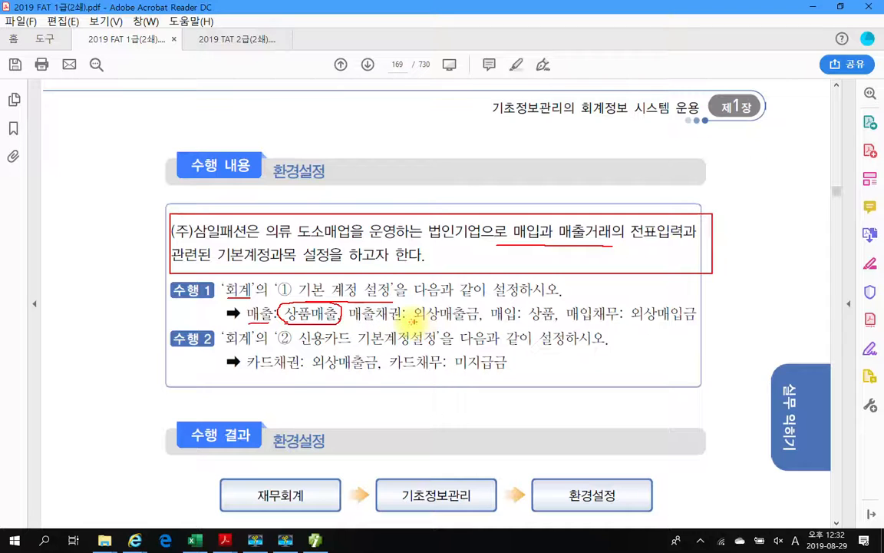
mouse_move(409, 323)
mouse_down()
mouse_move(479, 322)
mouse_move(482, 303)
mouse_move(425, 297)
mouse_move(411, 311)
mouse_move(416, 322)
mouse_up()
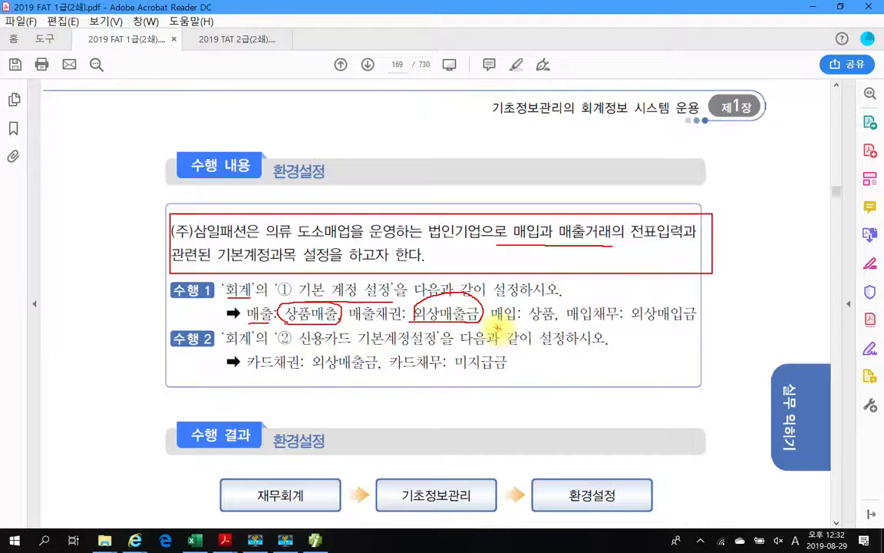
mouse_move(529, 326)
mouse_down()
mouse_move(551, 326)
mouse_move(557, 309)
mouse_move(544, 298)
mouse_move(528, 311)
mouse_move(570, 326)
mouse_up()
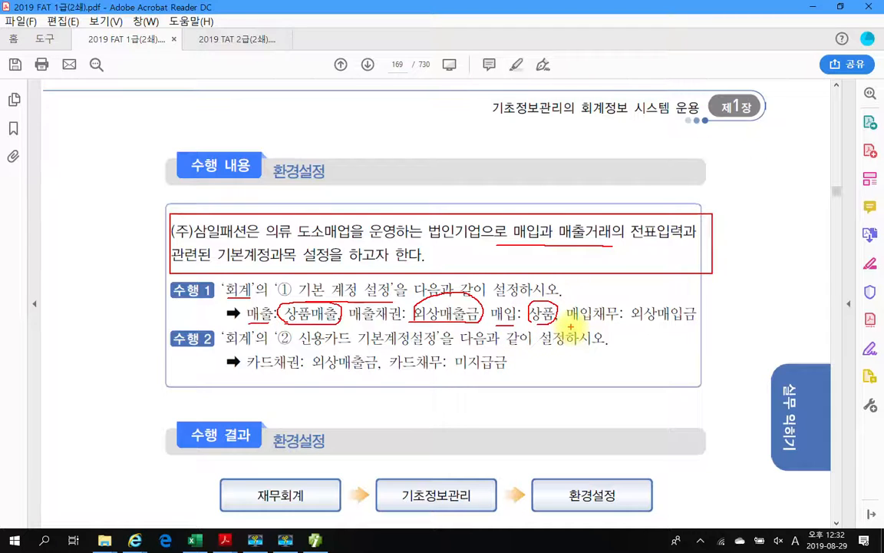
mouse_move(647, 322)
mouse_down()
mouse_move(695, 312)
mouse_move(663, 293)
mouse_move(632, 312)
mouse_move(653, 331)
mouse_up()
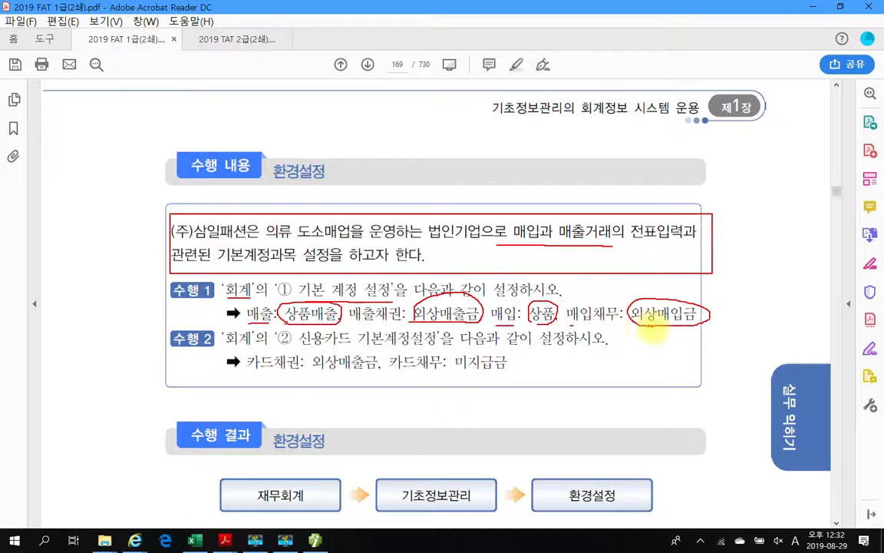
drag(152, 274, 152, 288)
drag(158, 293, 167, 278)
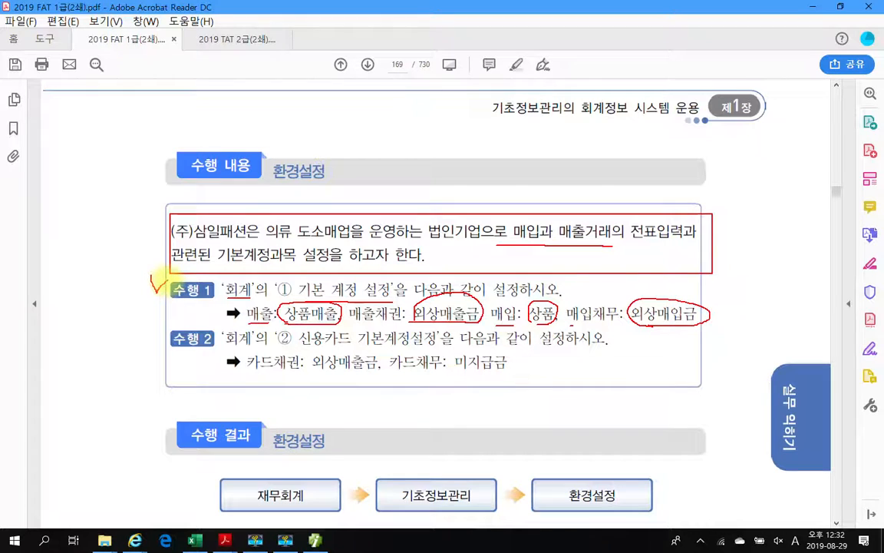
key(Escape)
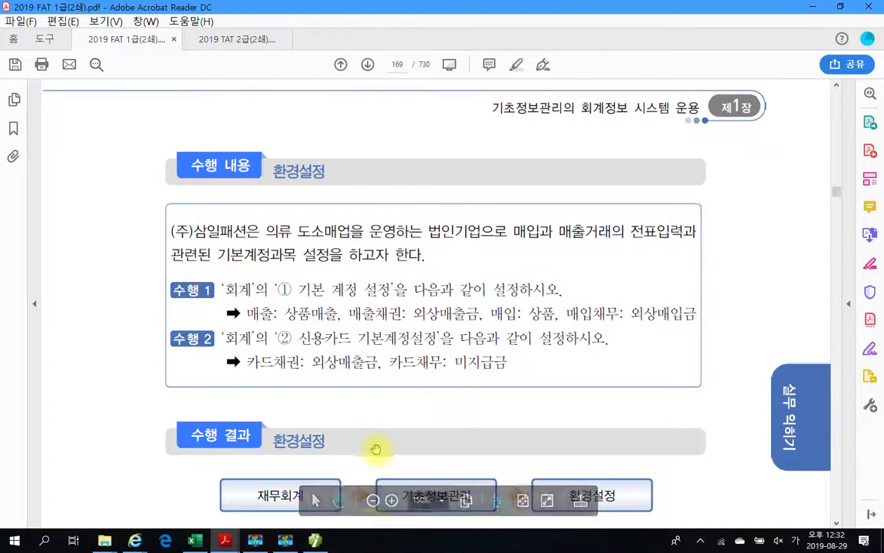
- Open 환경설정 from 기초정보관리 and show its 회계 tab with 401, 108, 146, 251 기본계정
click(315, 541)
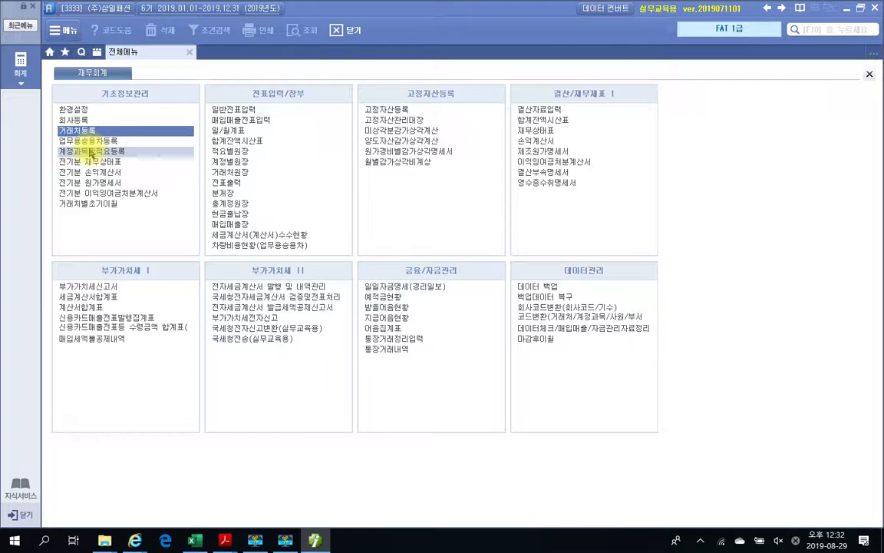
click(83, 110)
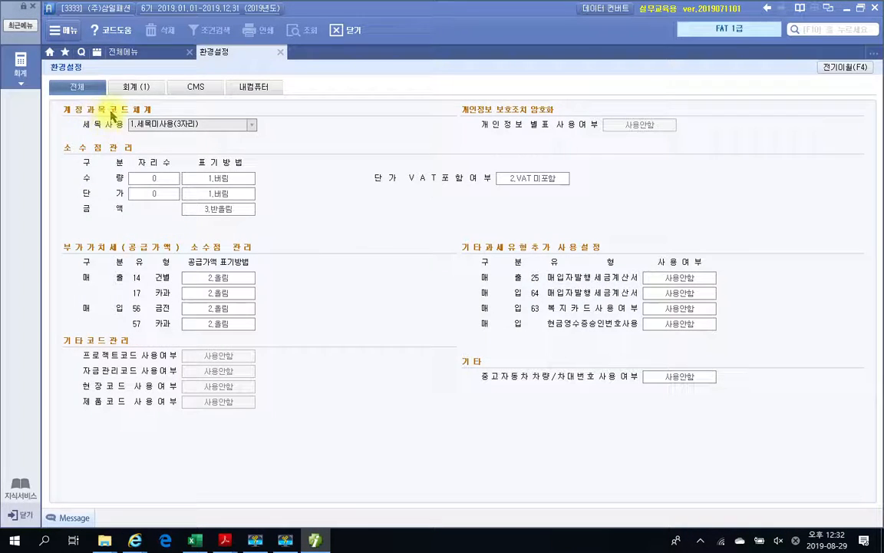
click(131, 88)
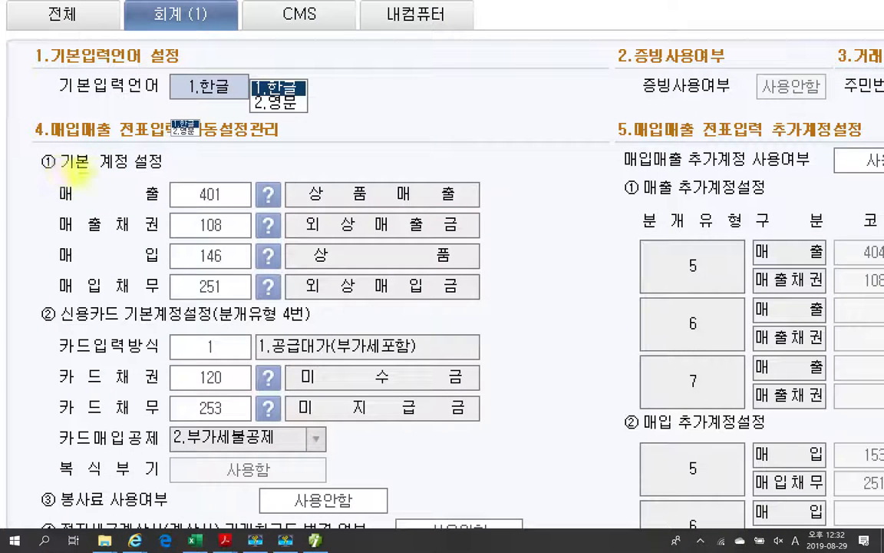
drag(74, 174, 160, 175)
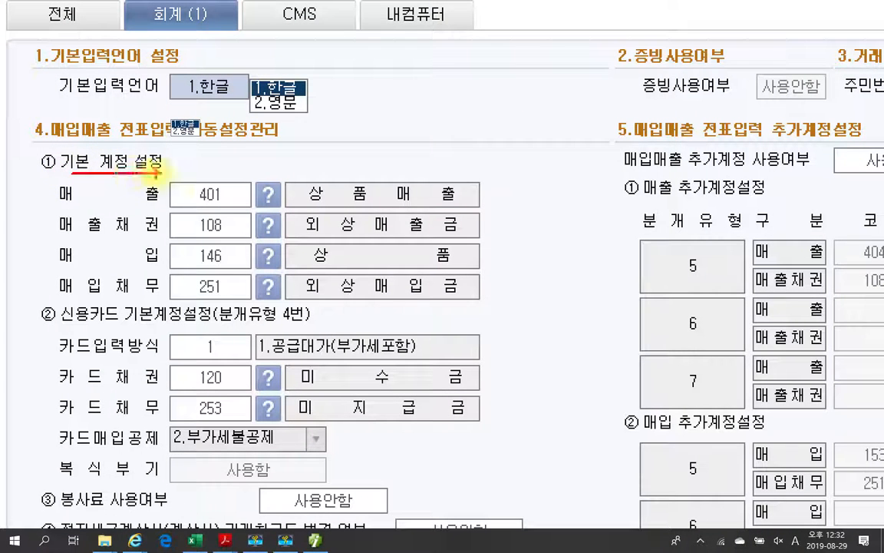
drag(282, 202, 430, 203)
drag(199, 203, 225, 203)
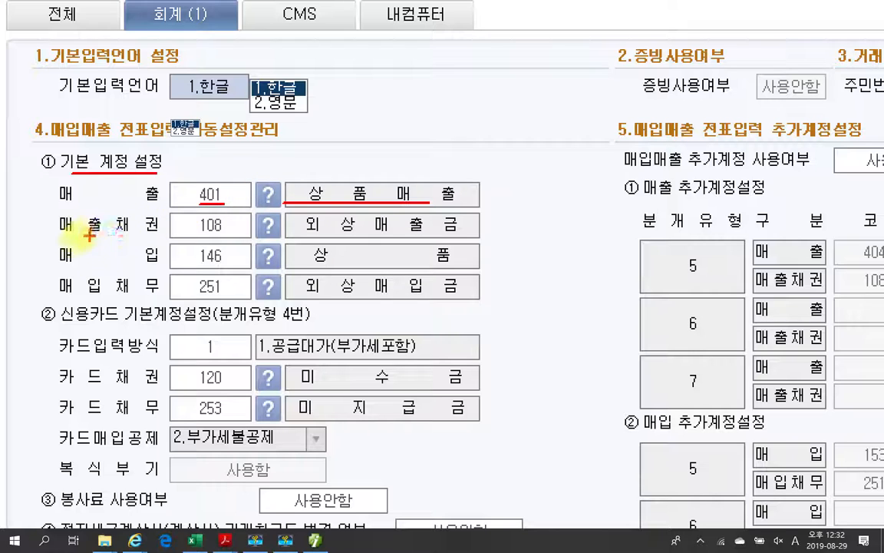
drag(297, 234, 442, 234)
drag(198, 237, 228, 236)
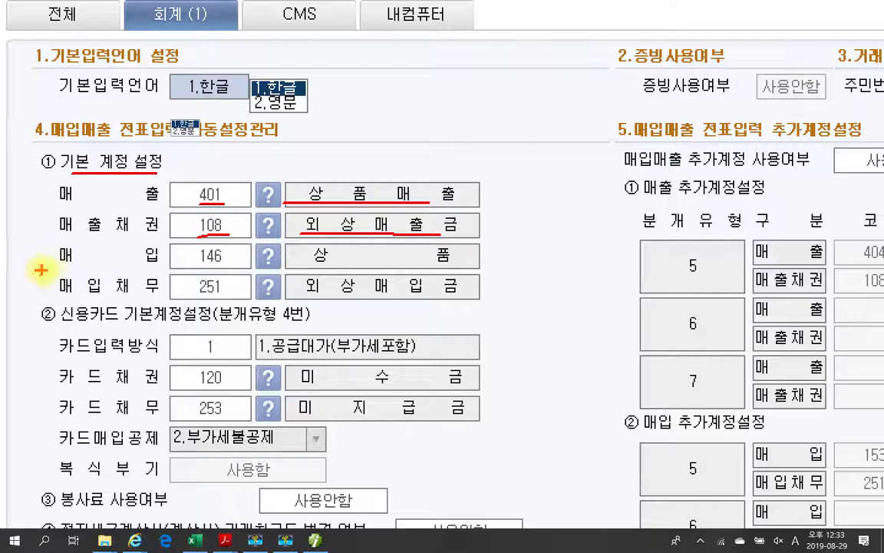
drag(298, 266, 453, 266)
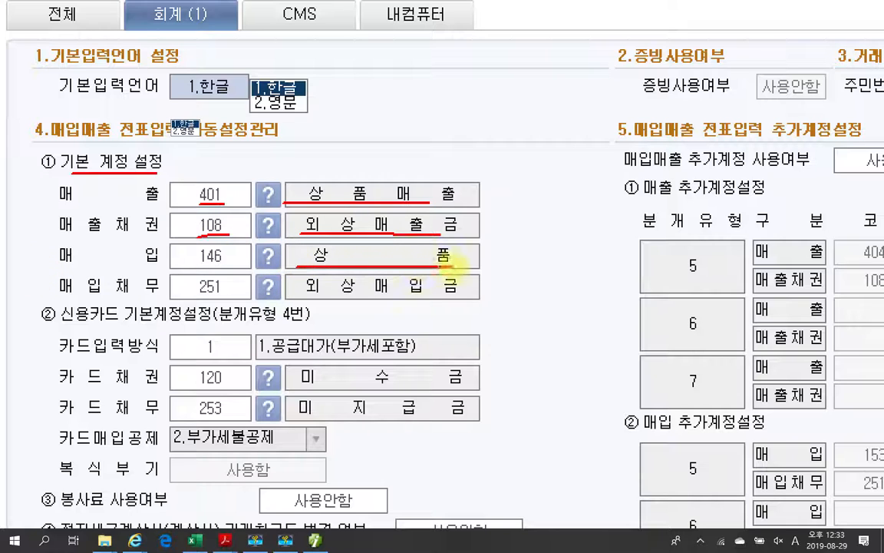
drag(223, 263, 195, 263)
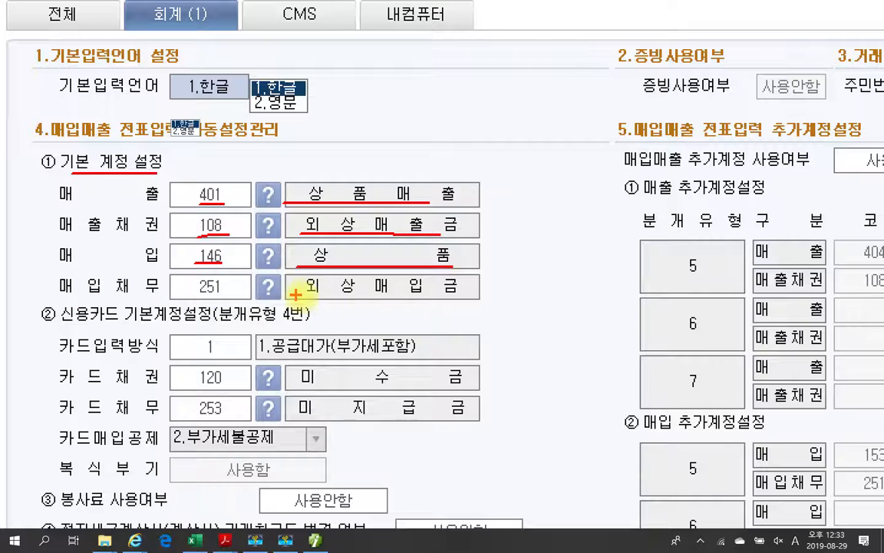
drag(307, 293, 455, 297)
drag(194, 293, 221, 291)
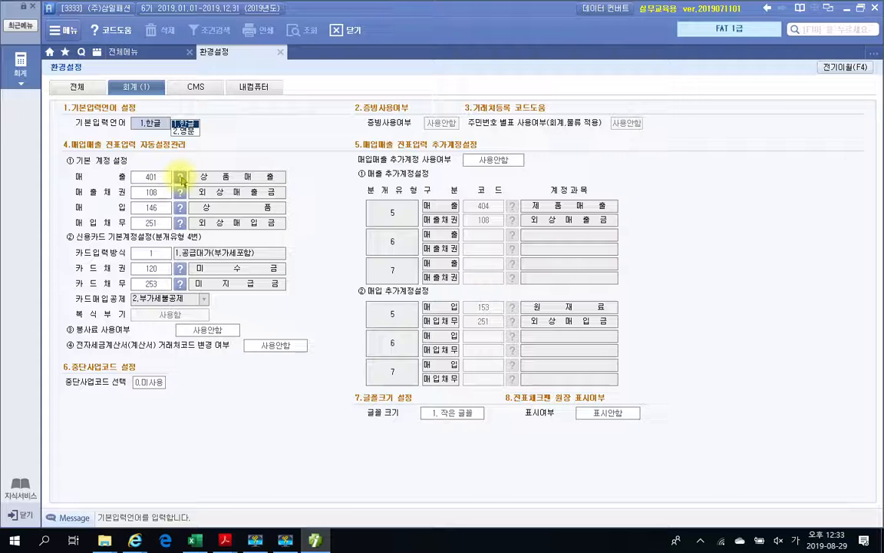
click(180, 178)
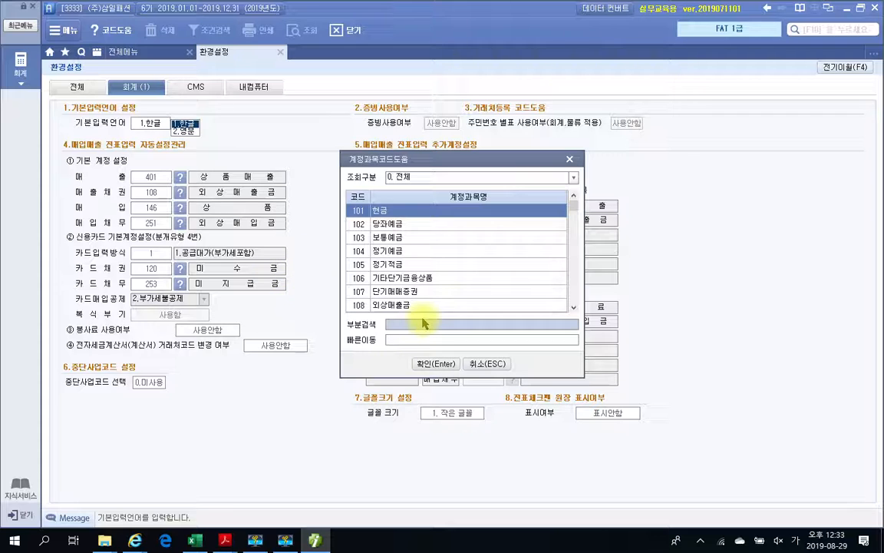
text(매)
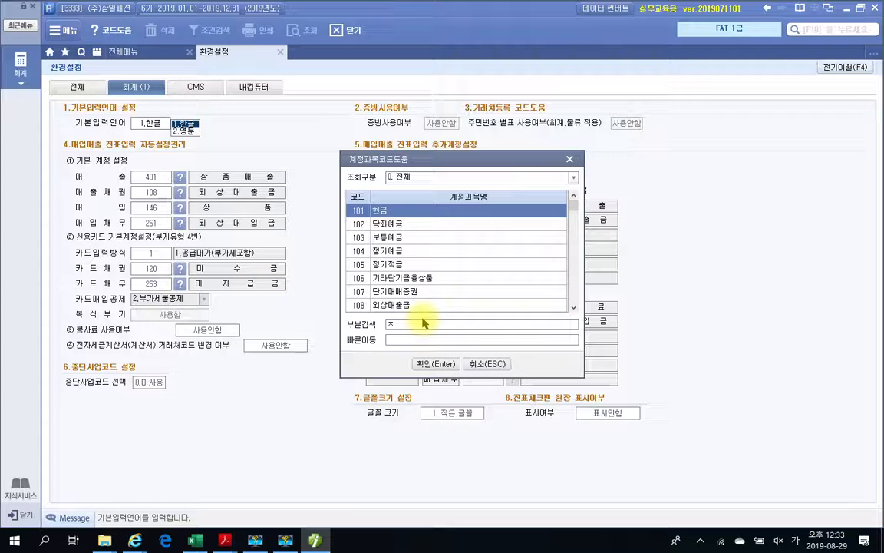
text(품)
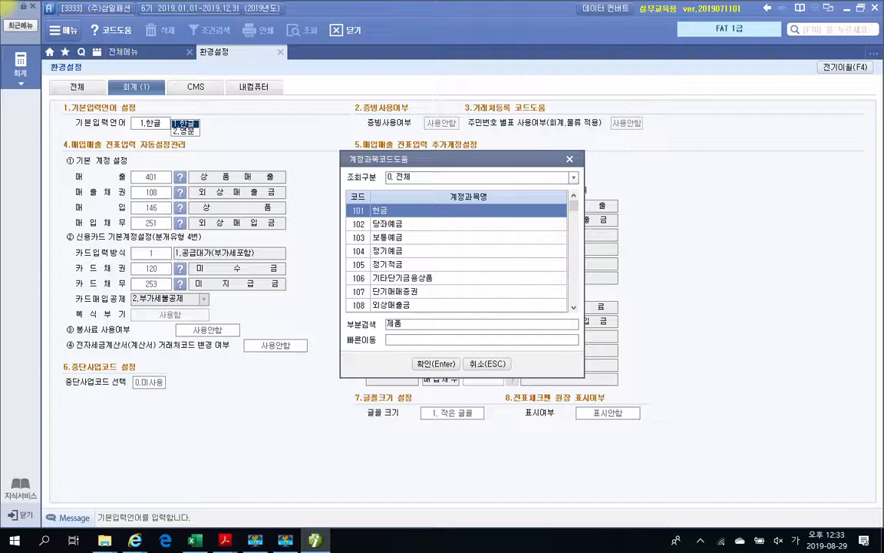
key(Return)
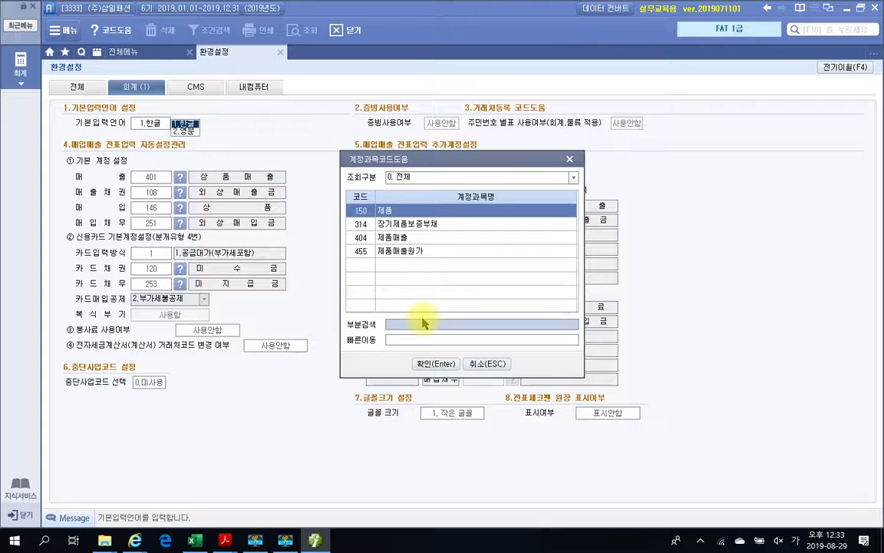
click(387, 238)
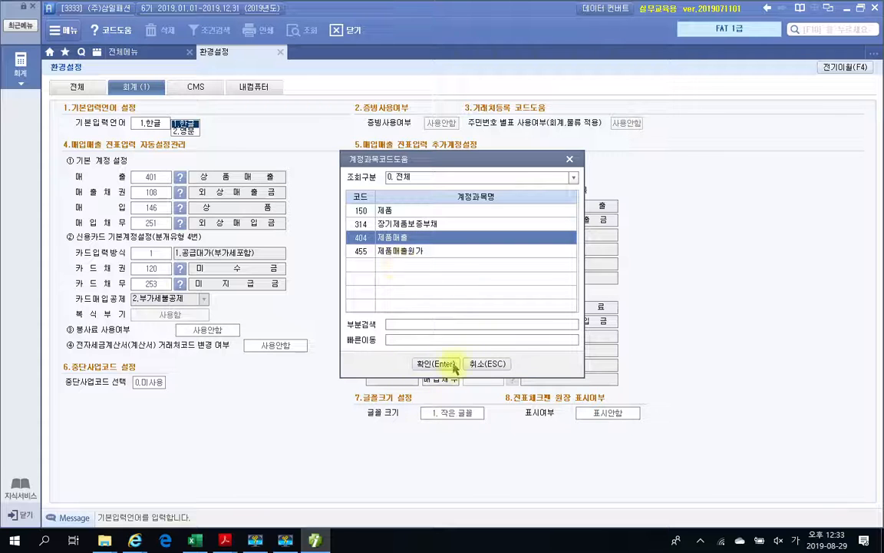
click(420, 365)
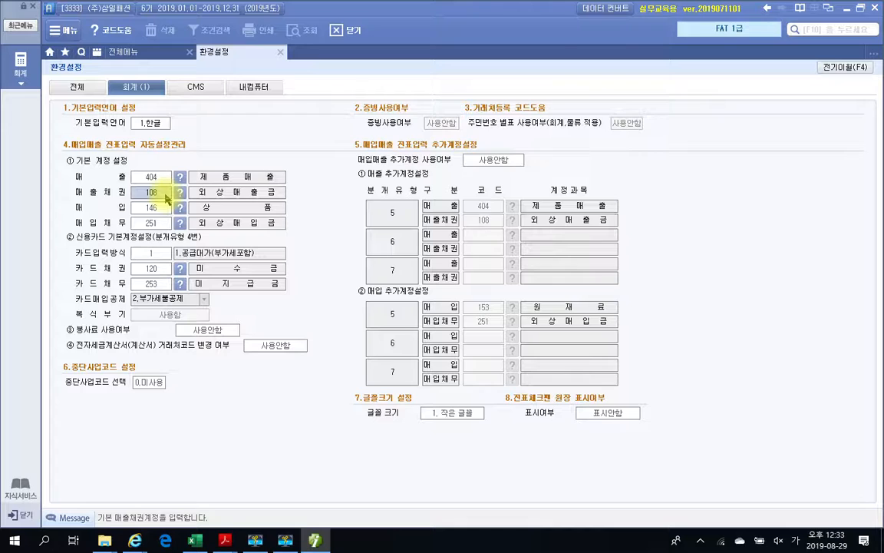
click(155, 181)
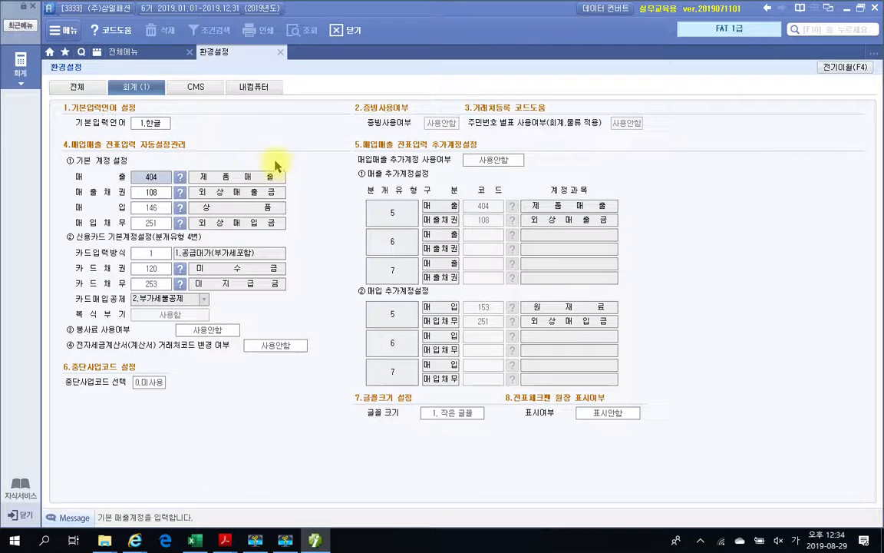
text(401)
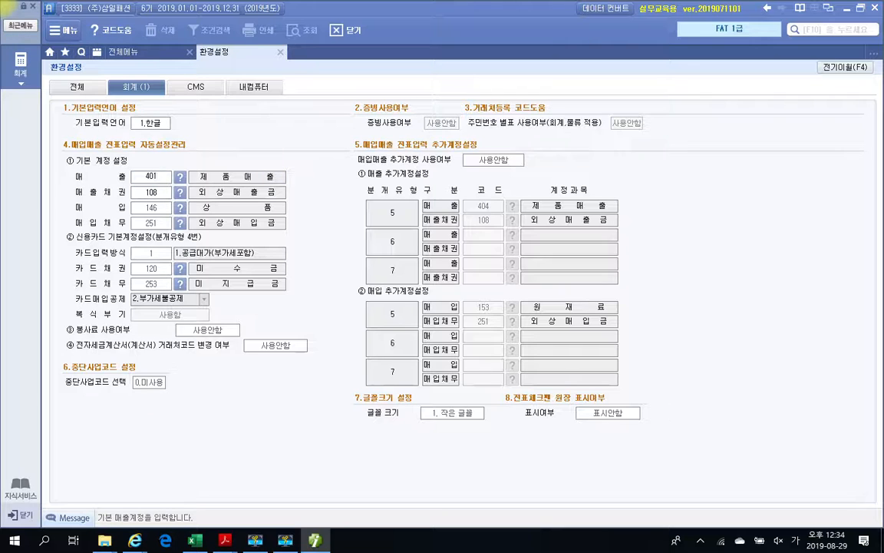
key(Return)
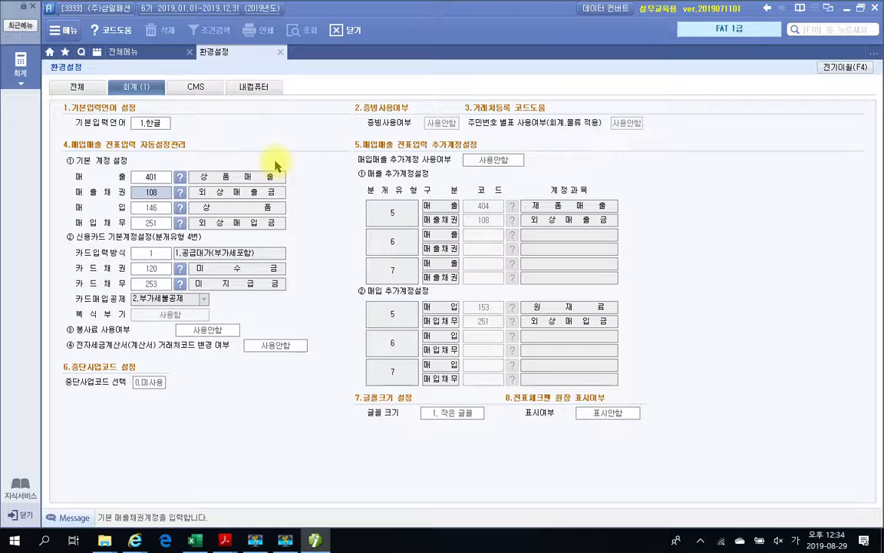
mouse_move(316, 542)
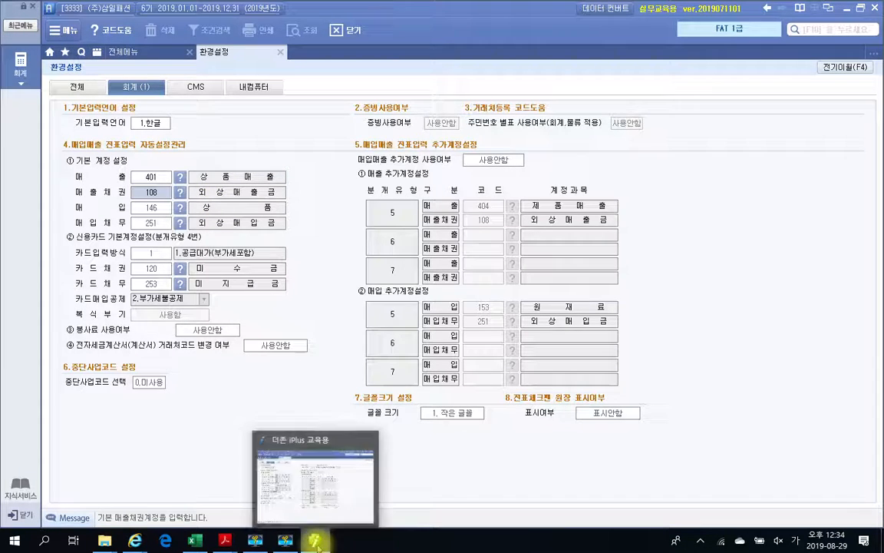
mouse_move(225, 541)
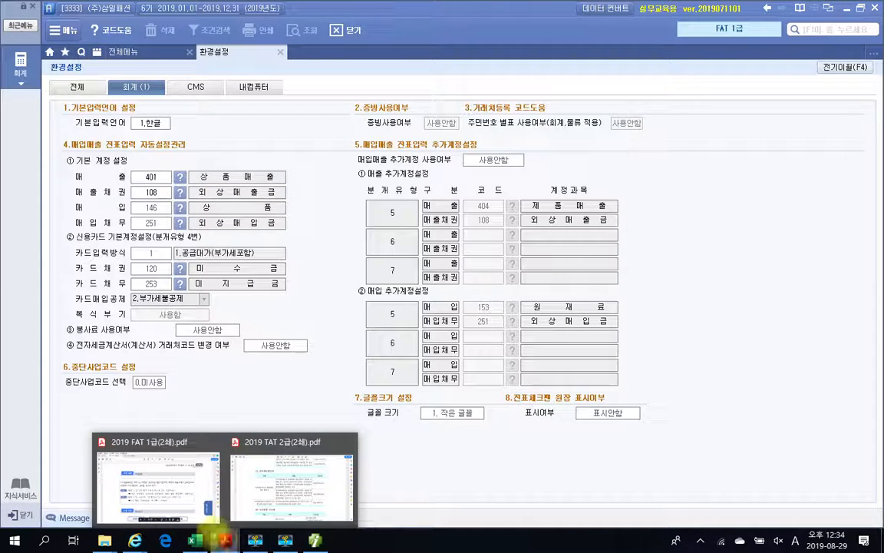
click(176, 468)
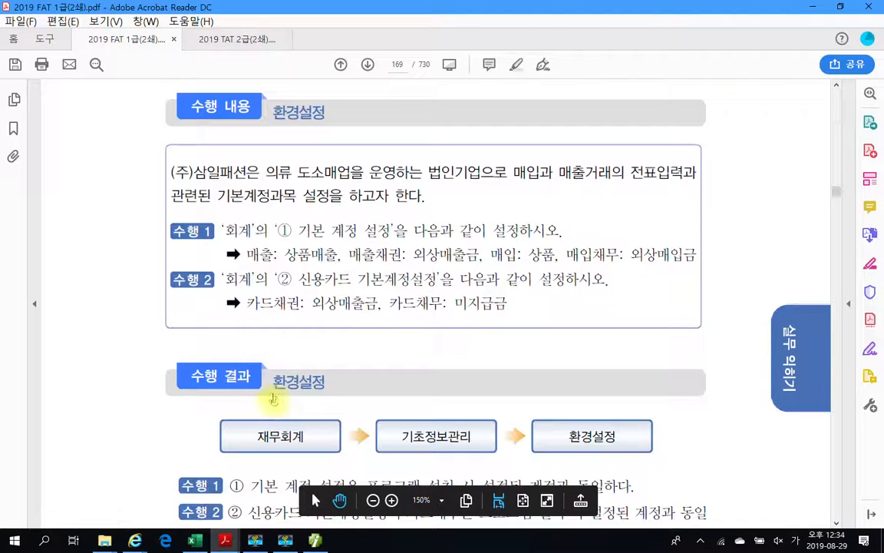
scroll(246, 280, down, 1)
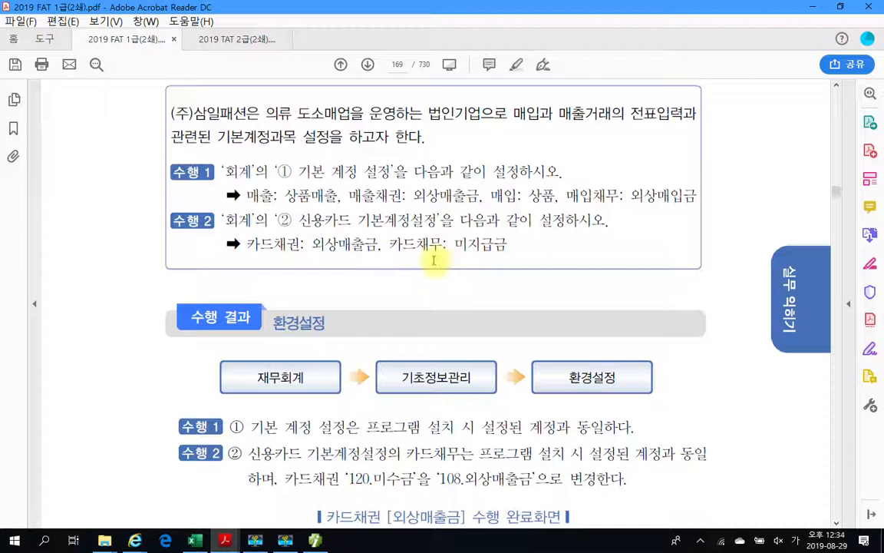
click(315, 539)
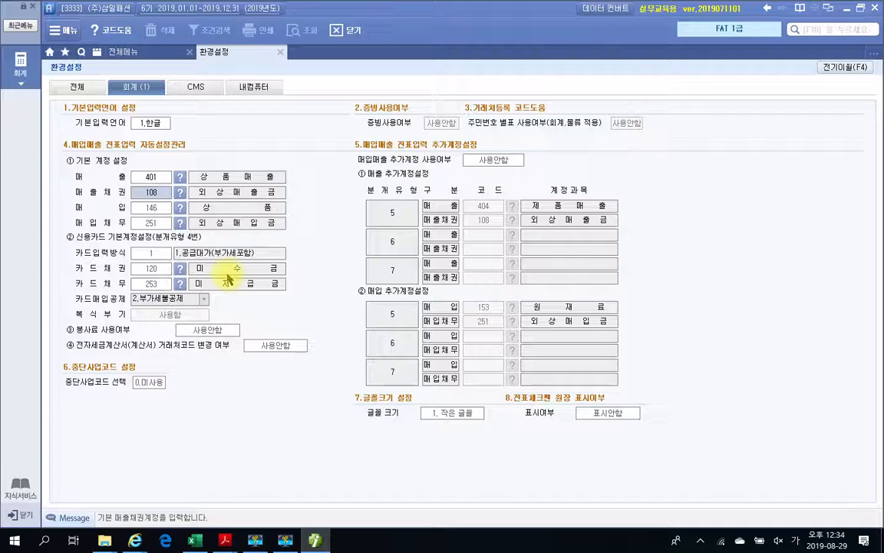
- Set 카드채권 to 108 외상매출금 by searching the account list for 외상
click(152, 270)
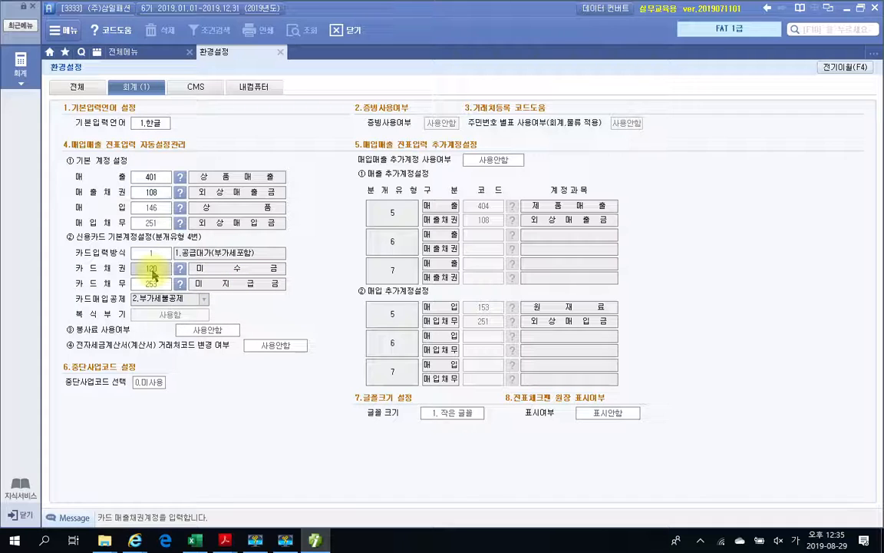
click(181, 270)
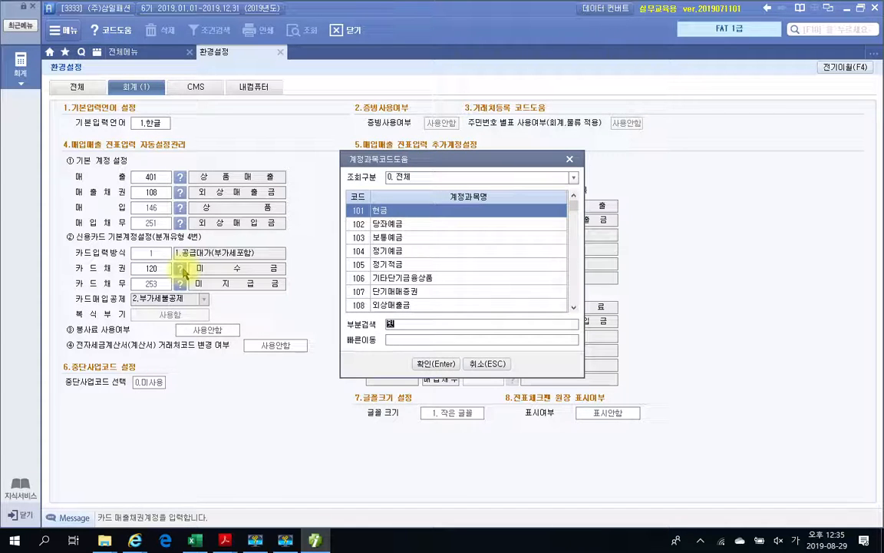
text(외상)
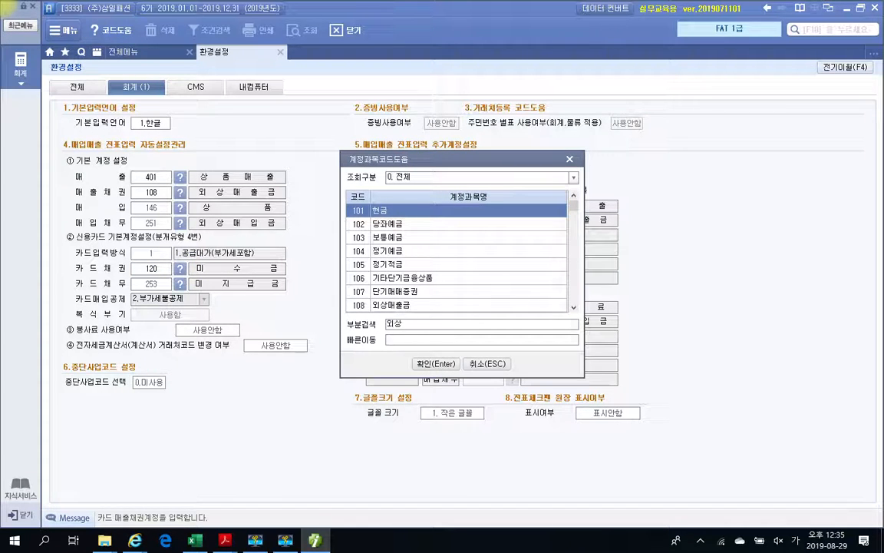
key(Return)
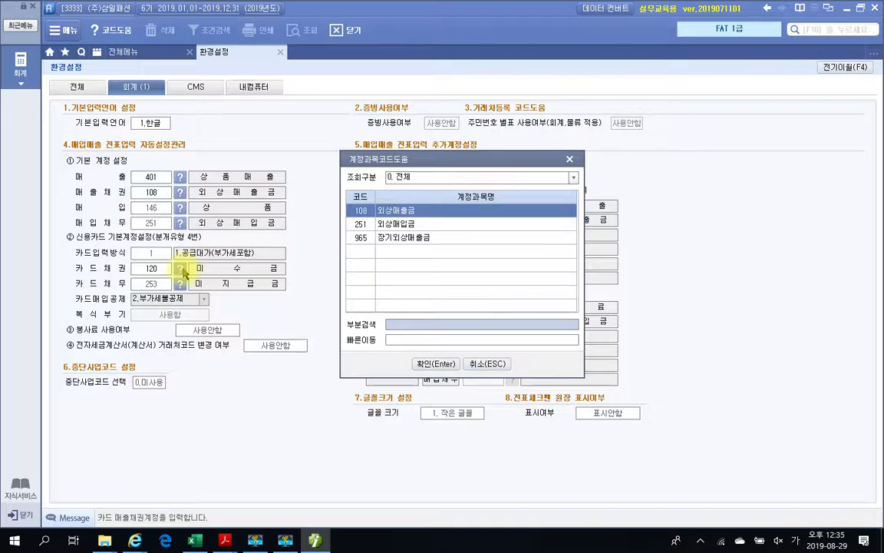
key(Return)
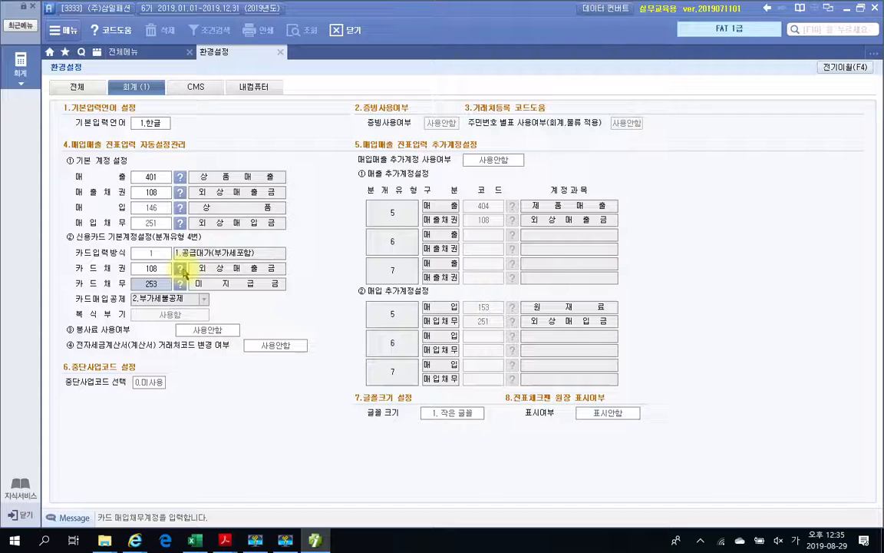
- Circle the 환경설정 title, basic account block and additional account table, then clear the marks
key(ctrl+2)
mouse_move(399, 375)
mouse_down()
mouse_move(566, 246)
mouse_move(462, 380)
mouse_up()
mouse_move(165, 297)
mouse_down()
mouse_move(44, 184)
mouse_move(261, 329)
mouse_move(240, 351)
mouse_up()
drag(204, 32, 240, 68)
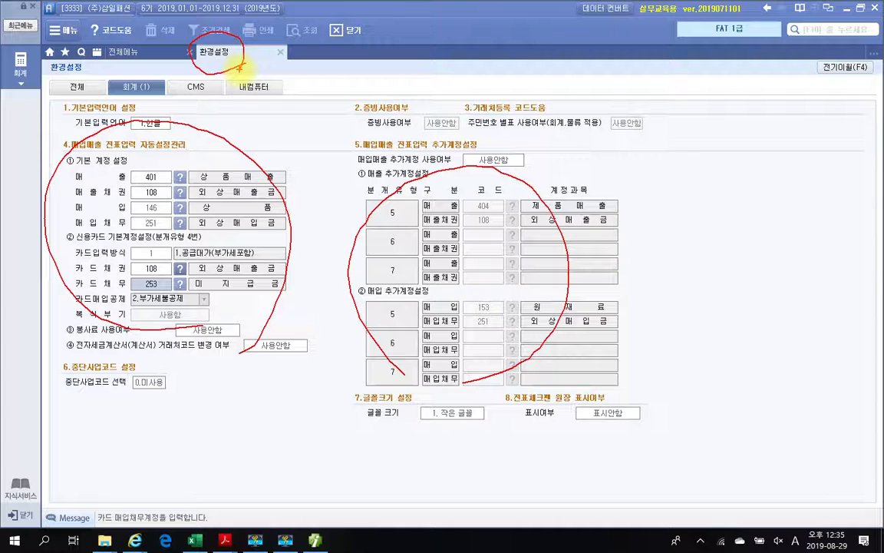
key(Escape)
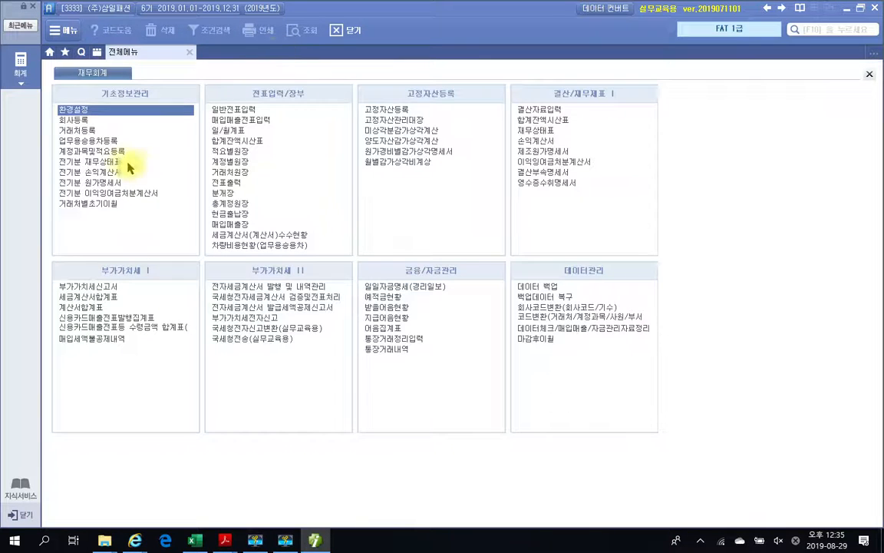
- Select 환경설정 in the menu, then minimise Smart A to reveal page 169's 수행 결과
click(107, 110)
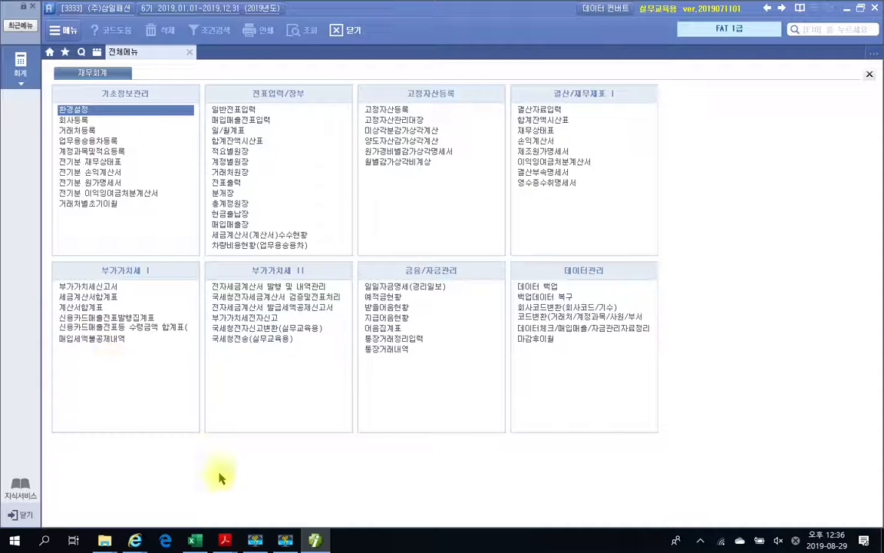
click(315, 541)
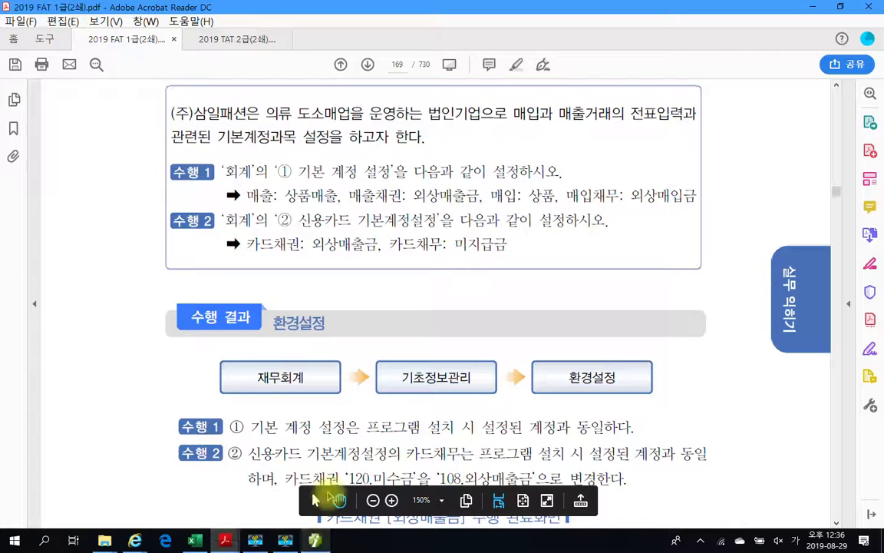
- Scroll to page 170 and mark the ① 일반 heading and its 00101~97999 code range
scroll(499, 342, down, 10)
scroll(504, 338, down, 15)
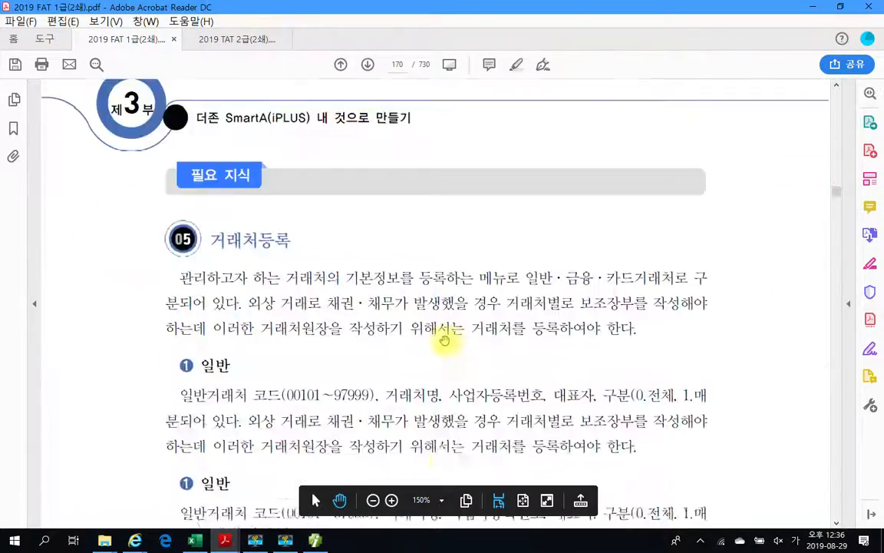
scroll(453, 351, down, 12)
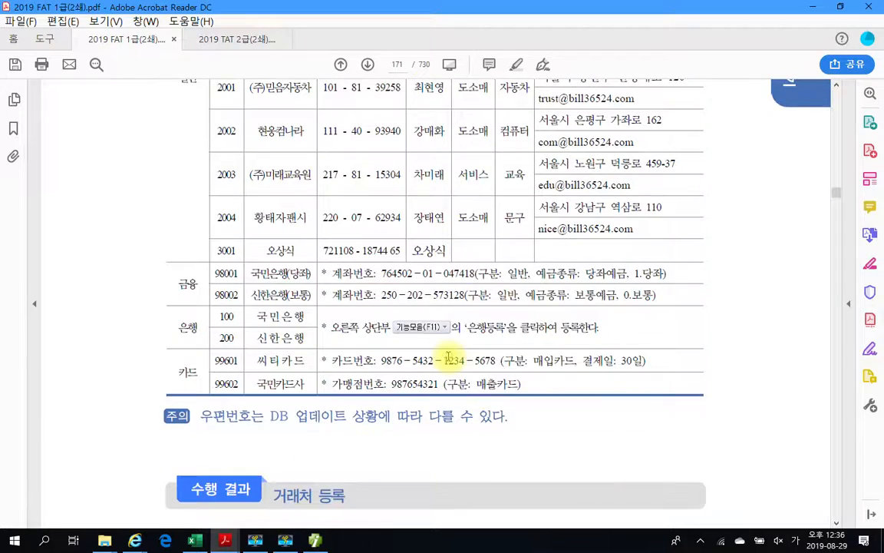
scroll(430, 361, up, 4)
scroll(394, 370, up, 2)
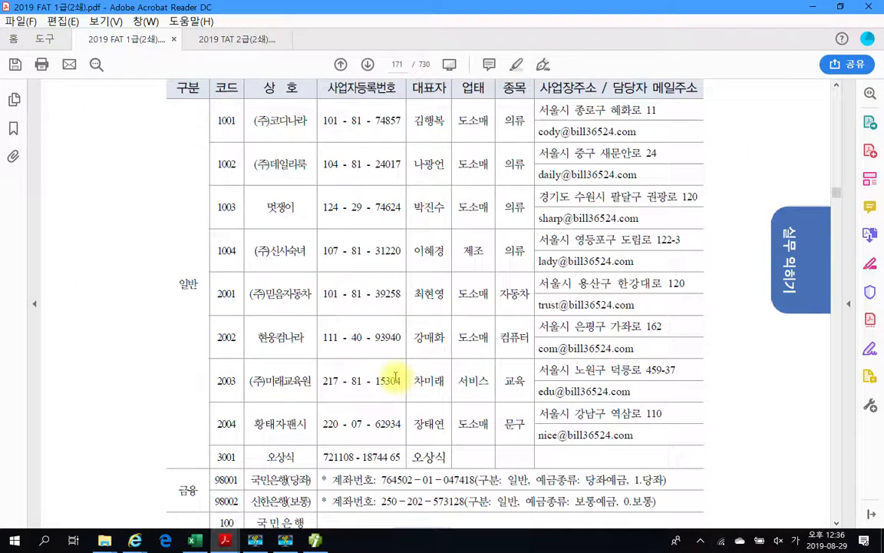
scroll(393, 379, down, 2)
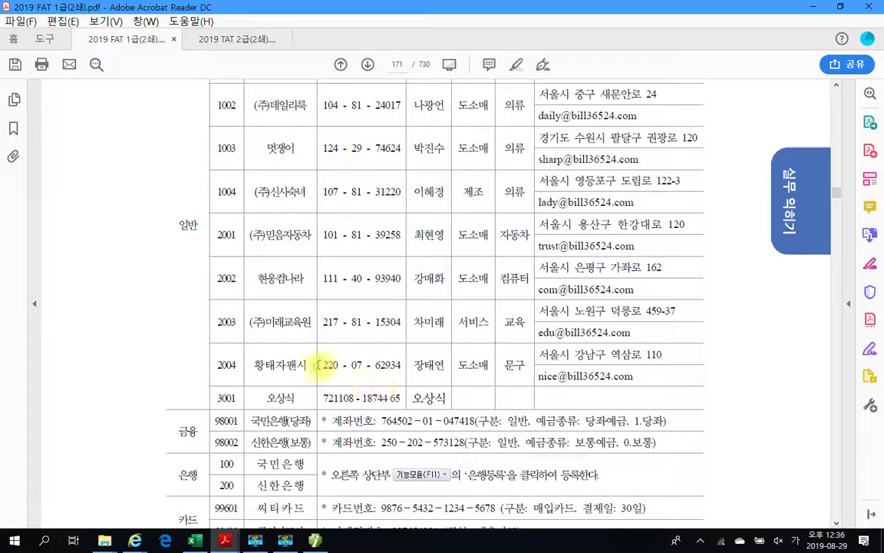
scroll(317, 364, up, 4)
scroll(317, 364, up, 14)
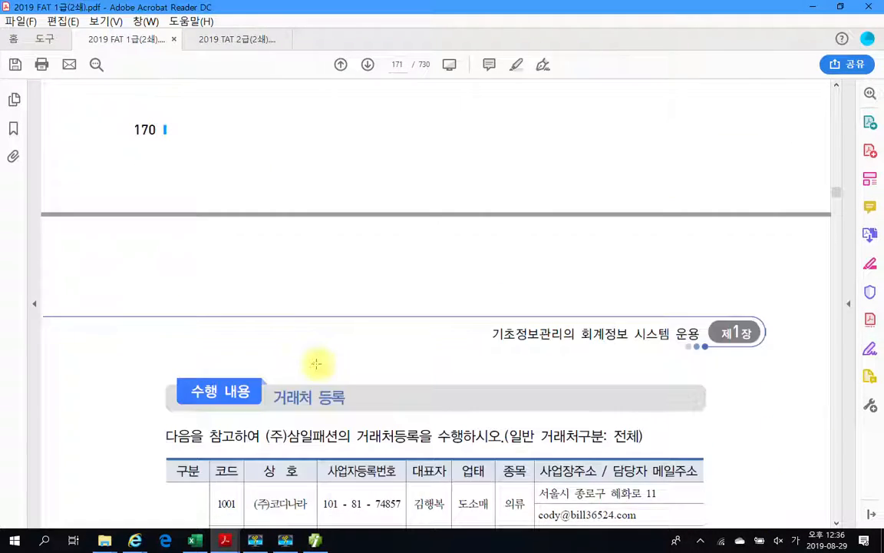
scroll(342, 342, down, 4)
scroll(342, 352, up, 8)
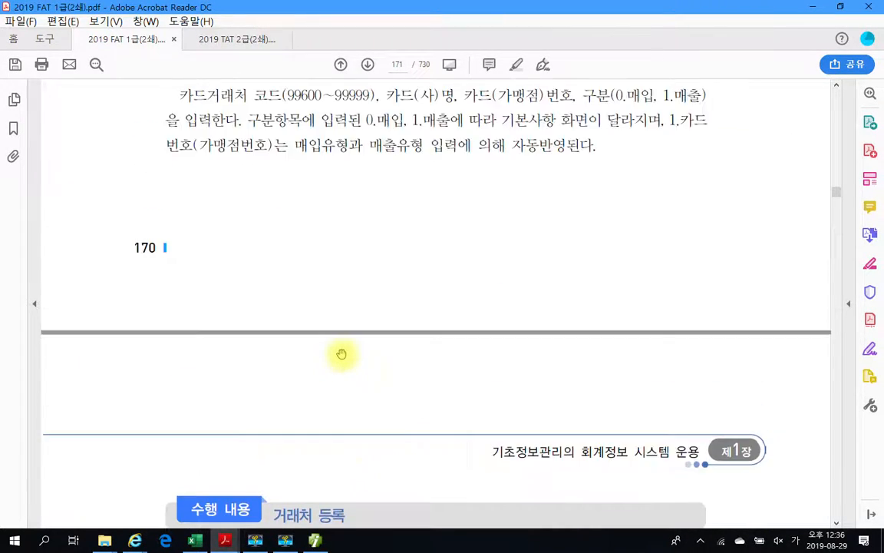
scroll(342, 354, up, 5)
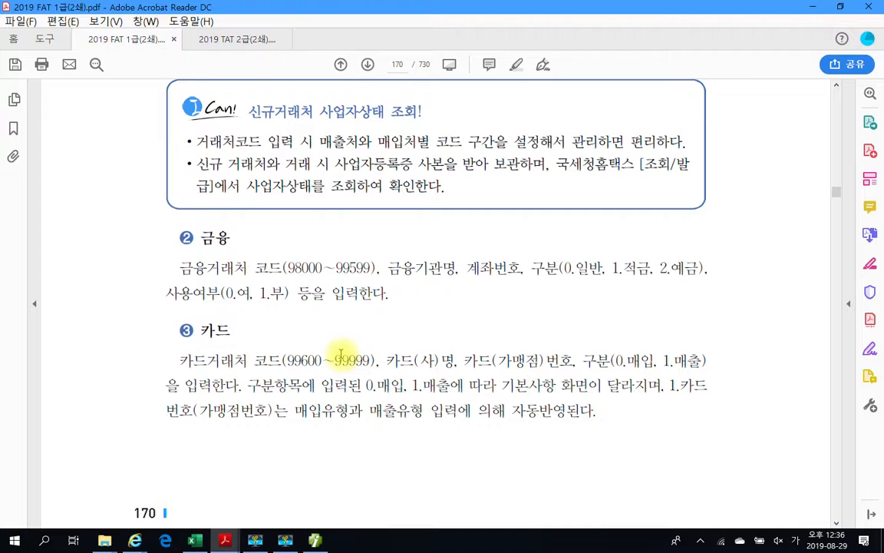
scroll(340, 353, up, 11)
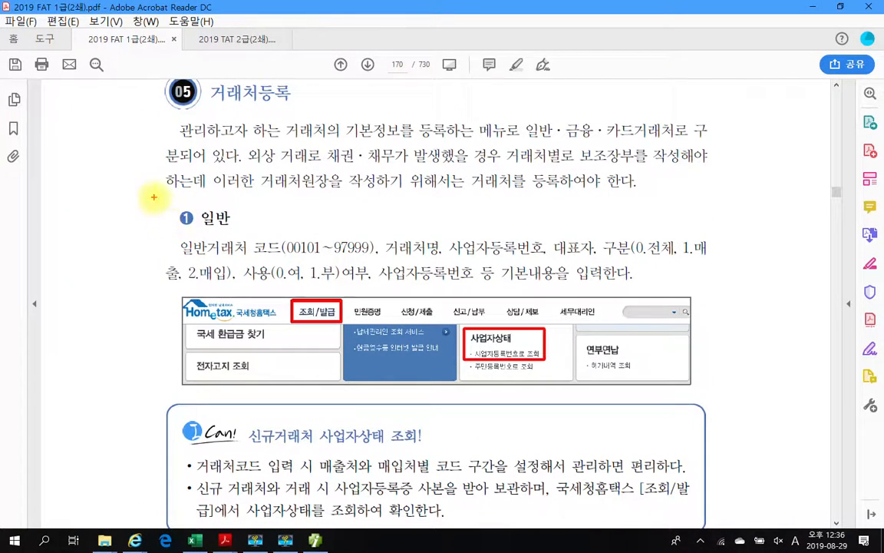
drag(154, 198, 253, 240)
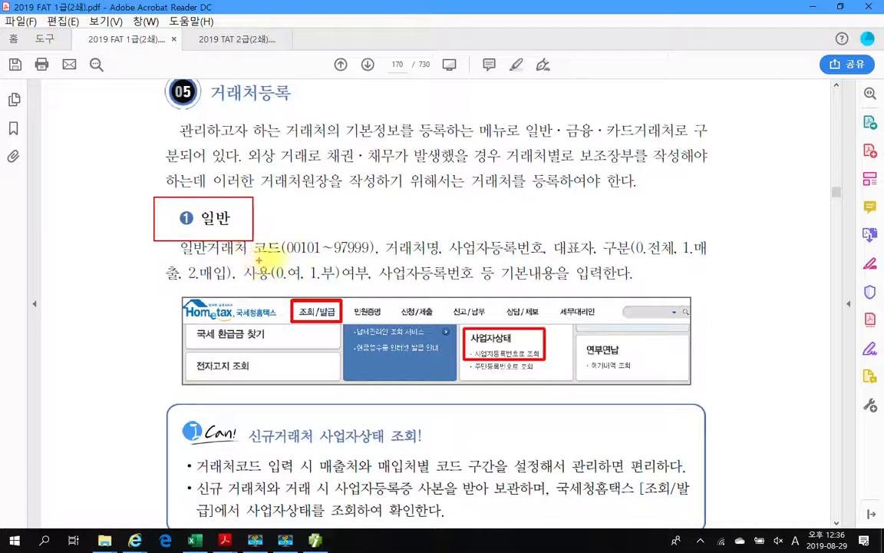
drag(283, 256, 373, 256)
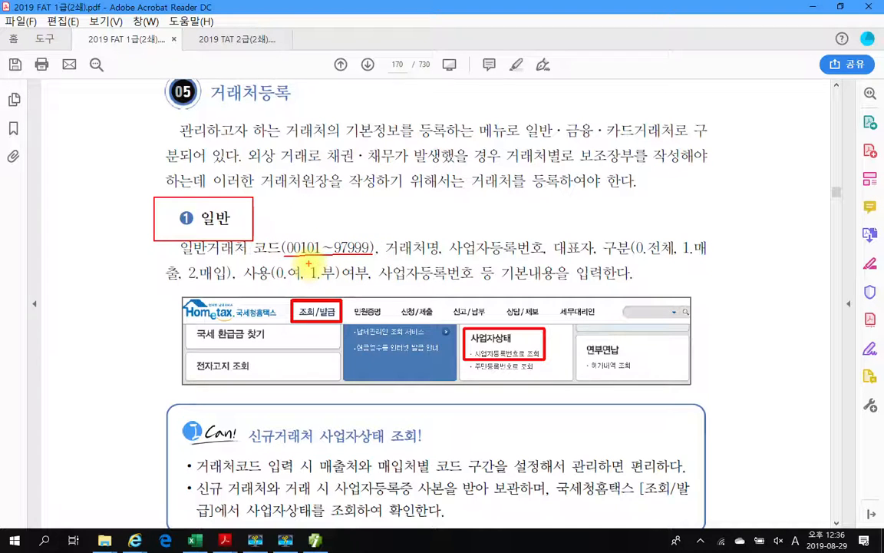
key(Escape)
- Mark the ② 금융 heading with its code range and the ③ 카드 heading on page 170
scroll(306, 327, down, 5)
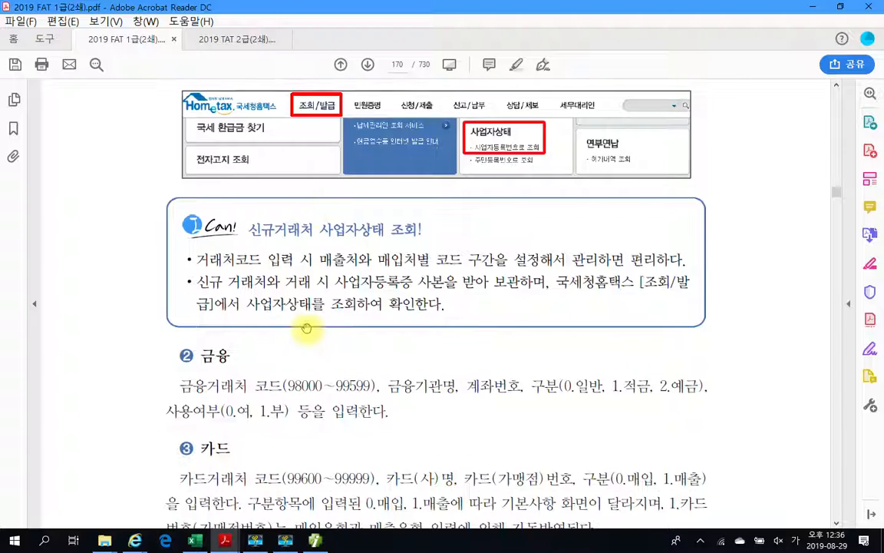
scroll(306, 327, down, 2)
mouse_move(166, 249)
mouse_down()
mouse_move(330, 307)
mouse_move(370, 308)
mouse_up()
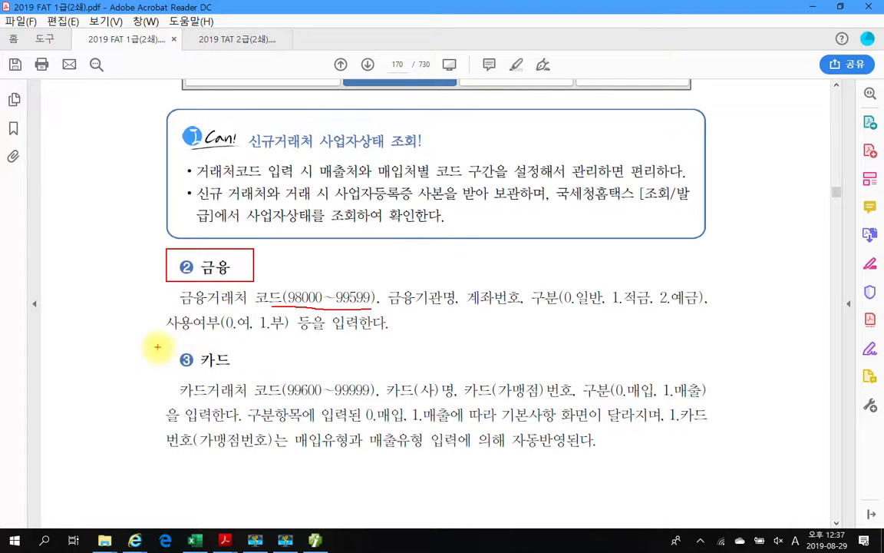
drag(157, 347, 255, 373)
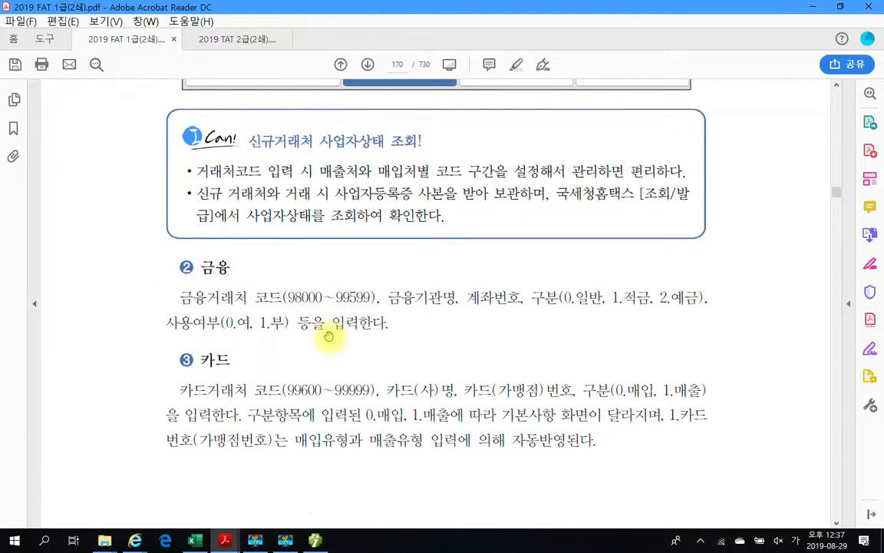
scroll(330, 331, down, 15)
- Scroll to page 171's client table and mark the 일반, 은행, 카드 and 금융 group labels
scroll(344, 348, down, 10)
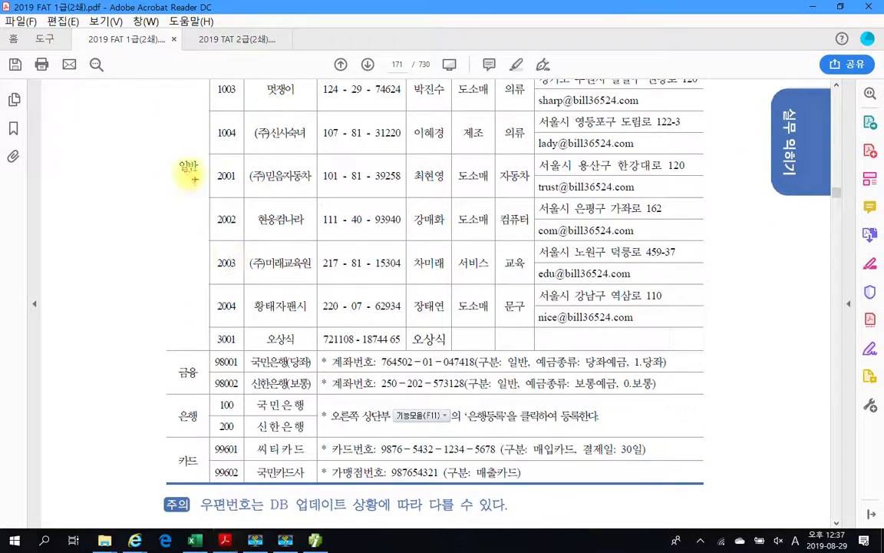
drag(170, 153, 199, 180)
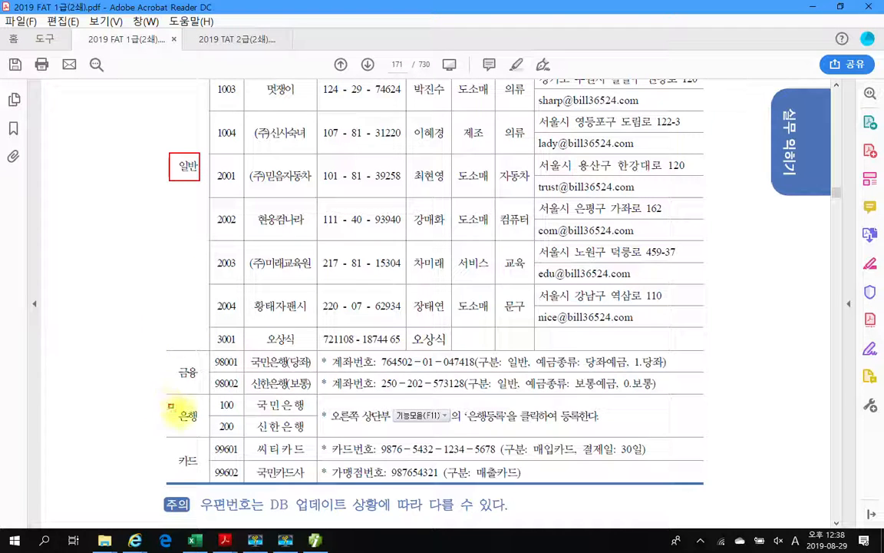
drag(169, 406, 201, 429)
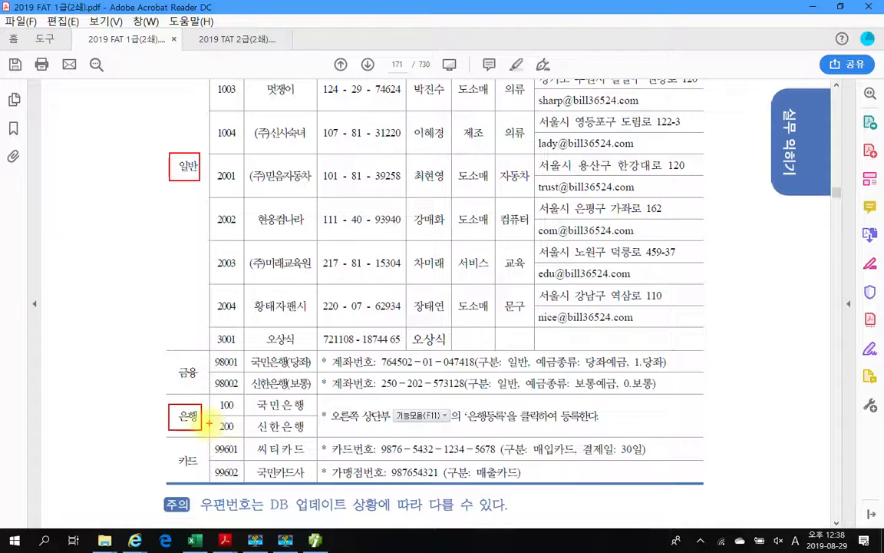
drag(166, 448, 202, 476)
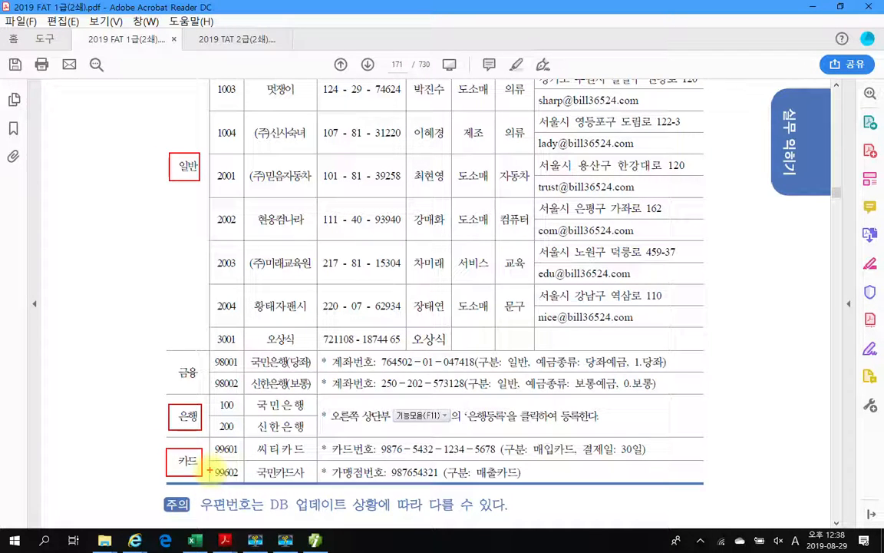
mouse_move(192, 347)
mouse_down()
mouse_move(153, 355)
mouse_move(165, 389)
mouse_move(201, 370)
mouse_up()
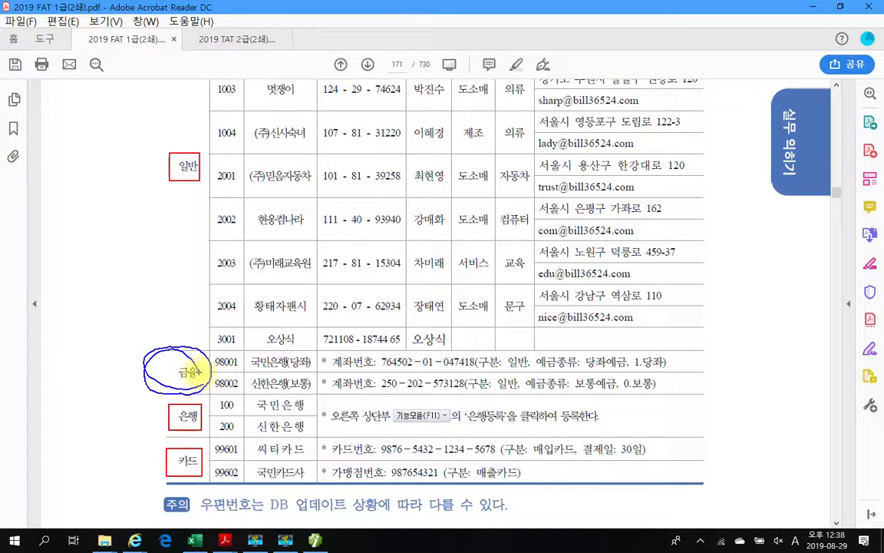
key(Escape)
- Re-mark the 금융 group and point out the 은행 group, then erase the pen marks
drag(154, 358, 197, 388)
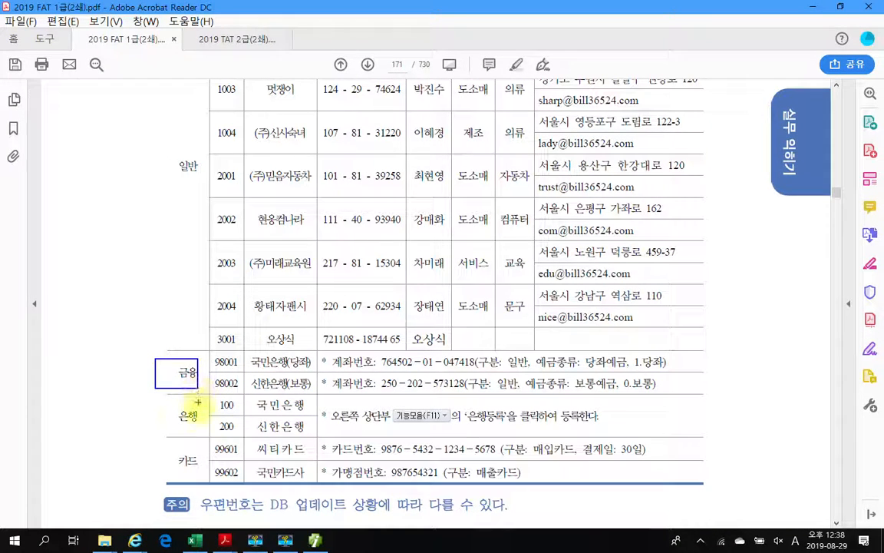
mouse_move(186, 404)
mouse_down()
mouse_move(192, 431)
mouse_move(192, 405)
mouse_up()
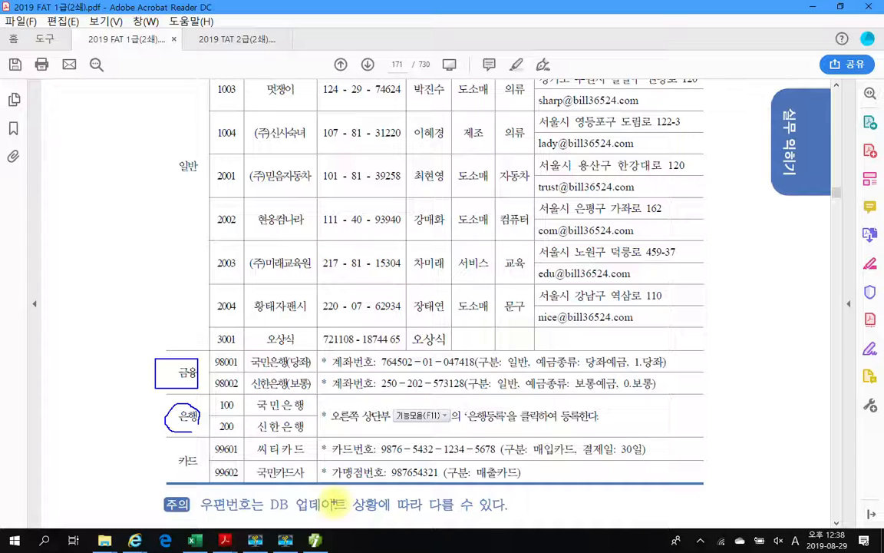
mouse_move(165, 419)
mouse_down()
mouse_move(93, 413)
mouse_move(107, 396)
mouse_up()
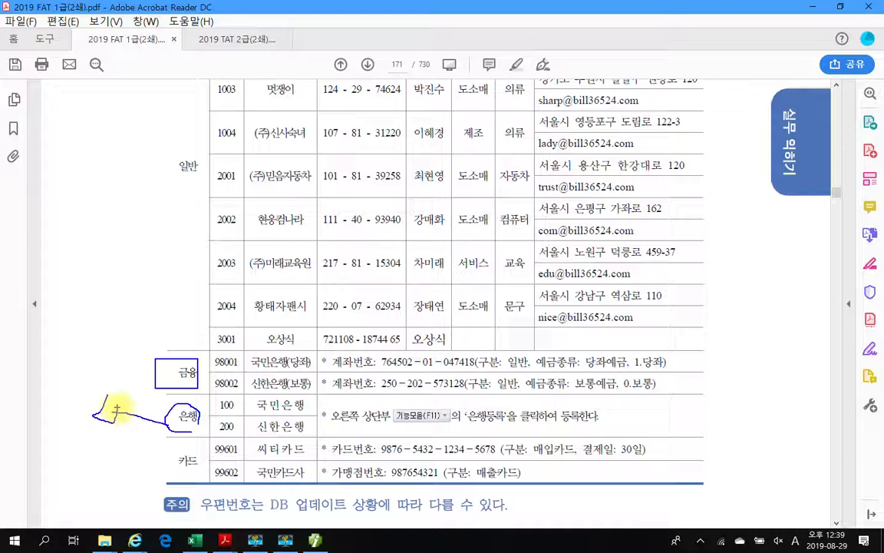
key(Escape)
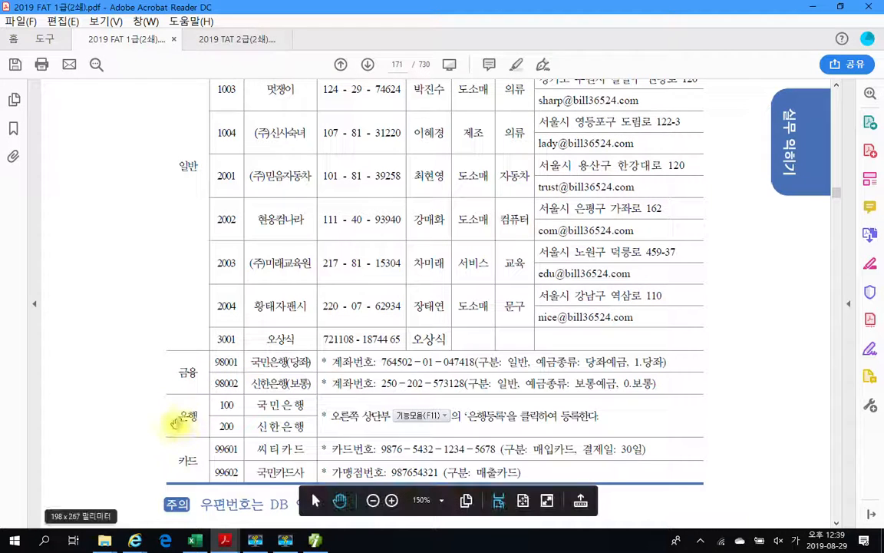
click(314, 540)
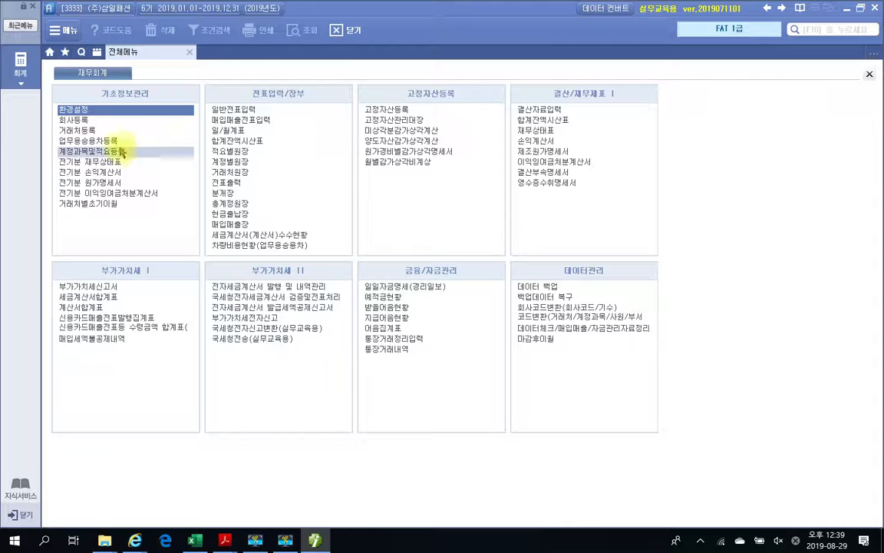
click(90, 132)
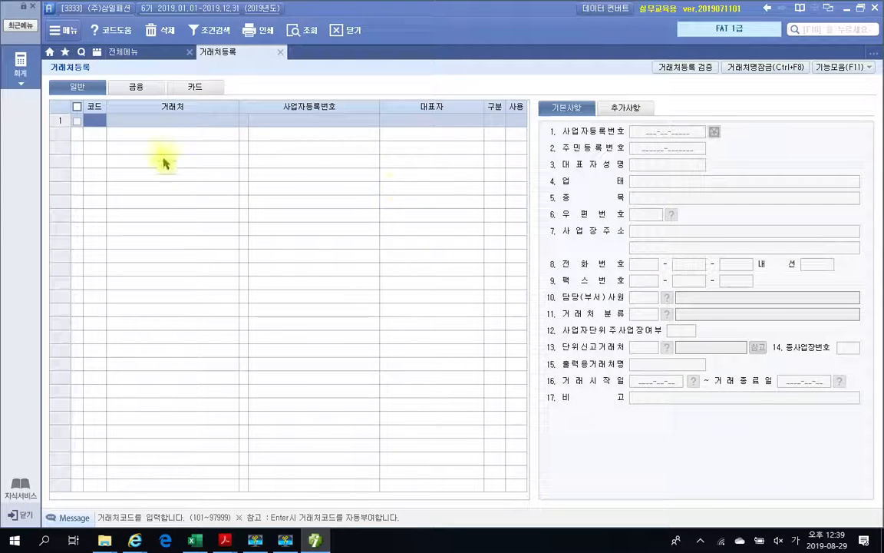
mouse_move(55, 67)
mouse_down()
mouse_move(109, 101)
mouse_move(162, 109)
mouse_up()
drag(185, 71, 215, 99)
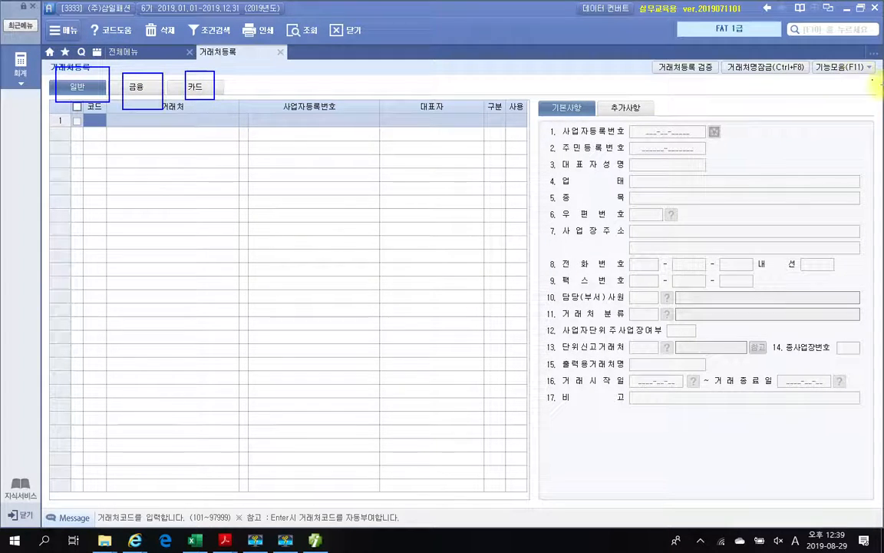
mouse_move(879, 88)
mouse_down()
mouse_move(798, 71)
mouse_move(844, 49)
mouse_move(791, 37)
mouse_move(783, 77)
mouse_move(759, 83)
mouse_up()
key(Escape)
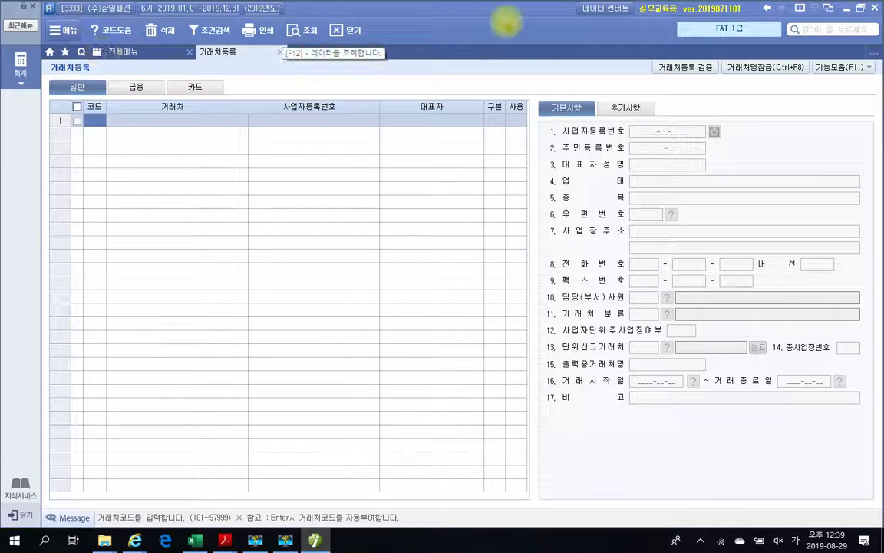
click(843, 67)
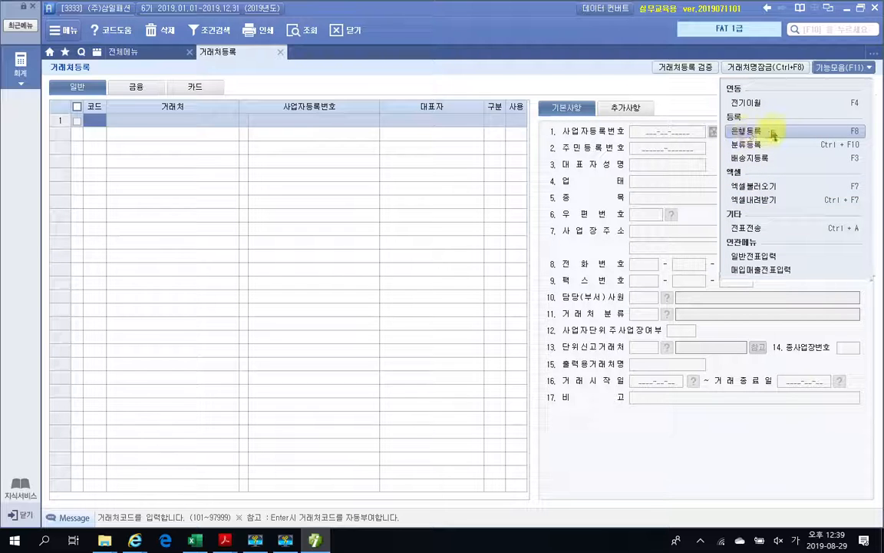
click(749, 134)
click(397, 190)
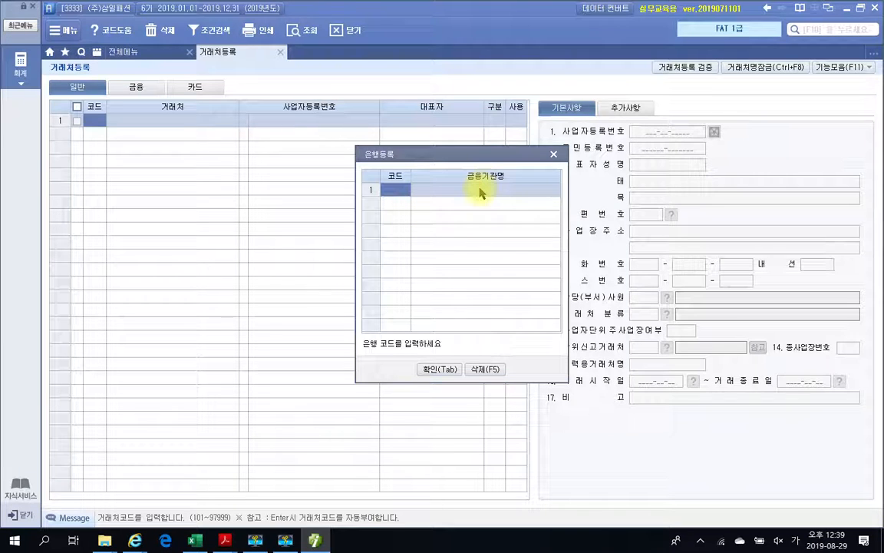
click(554, 155)
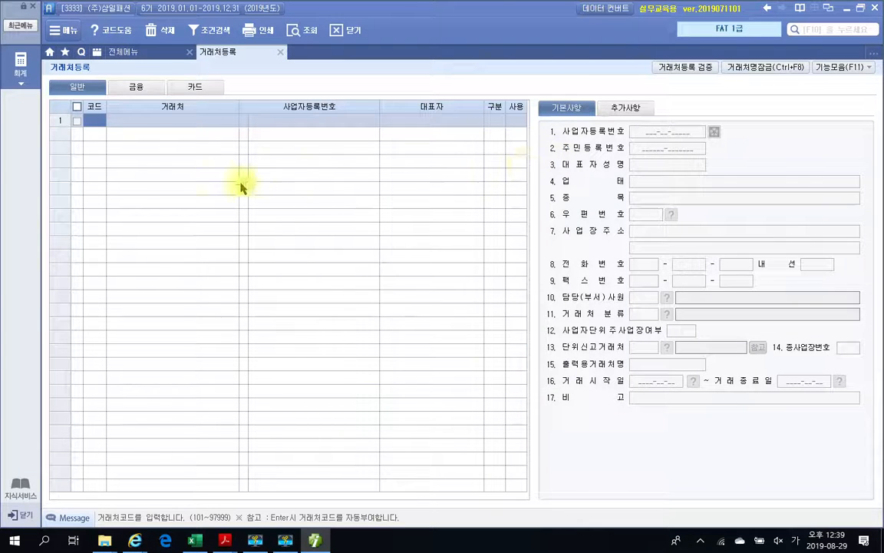
click(201, 86)
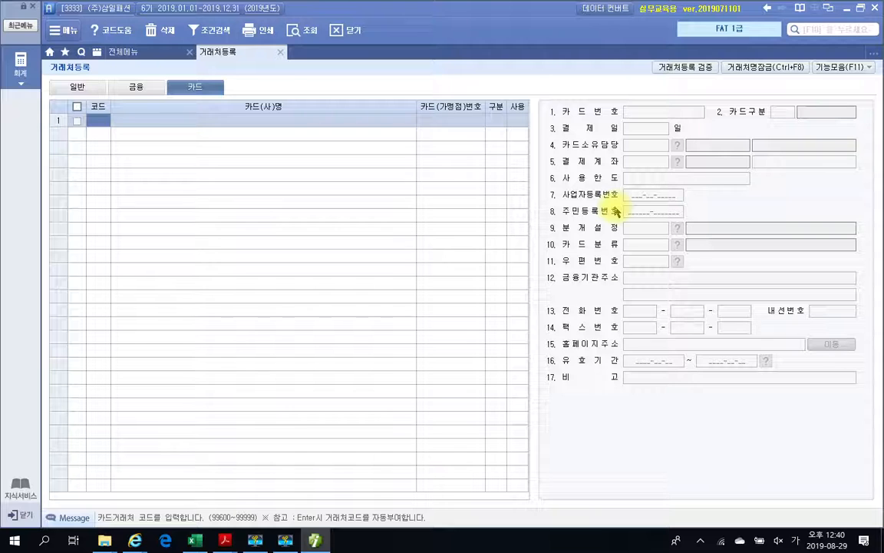
click(136, 87)
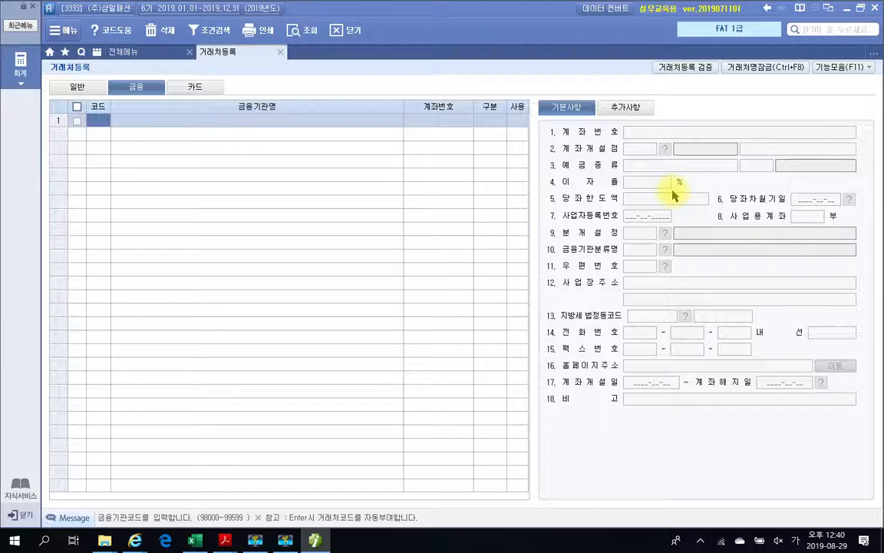
click(82, 89)
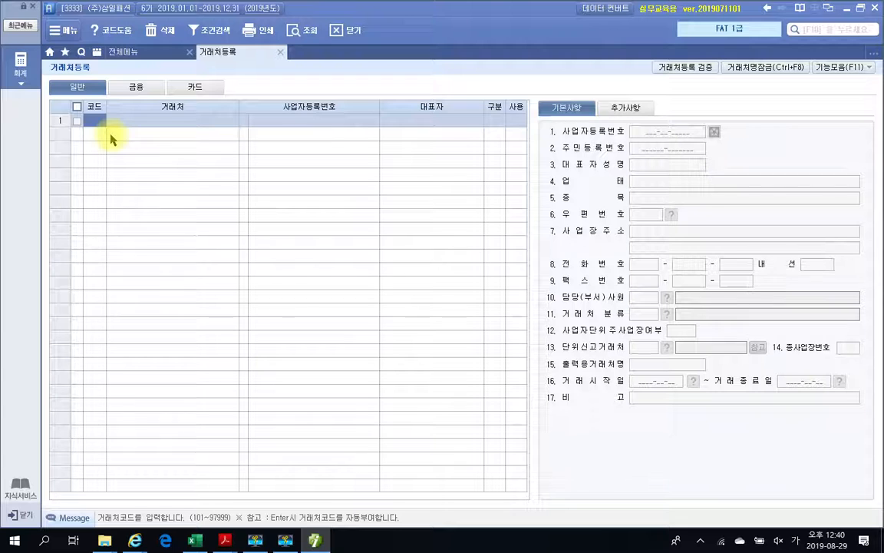
text(1001)
key(Return)
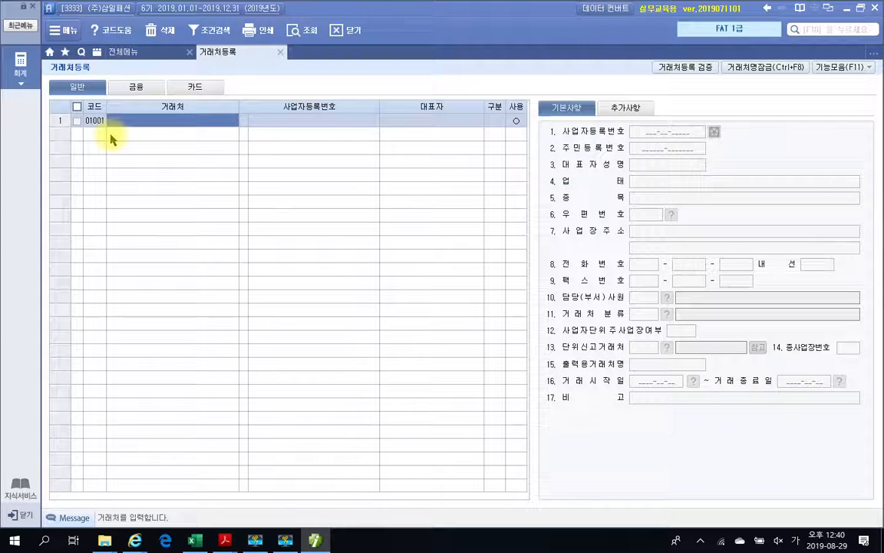
text(ㅇ주)코디니벨)
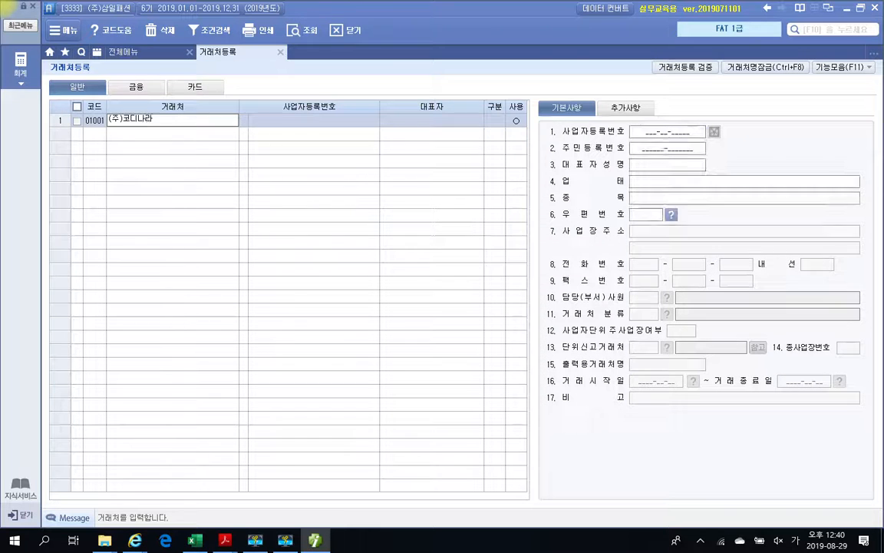
key(Return)
key(Return)
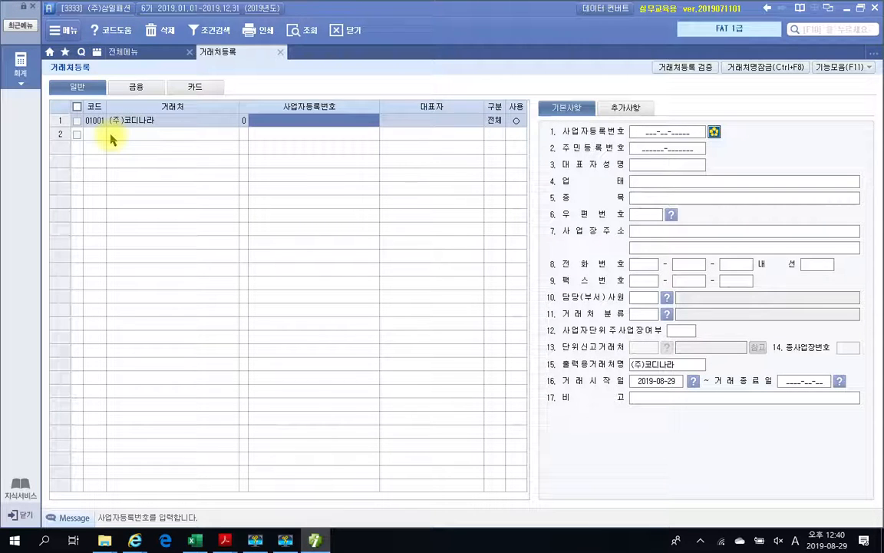
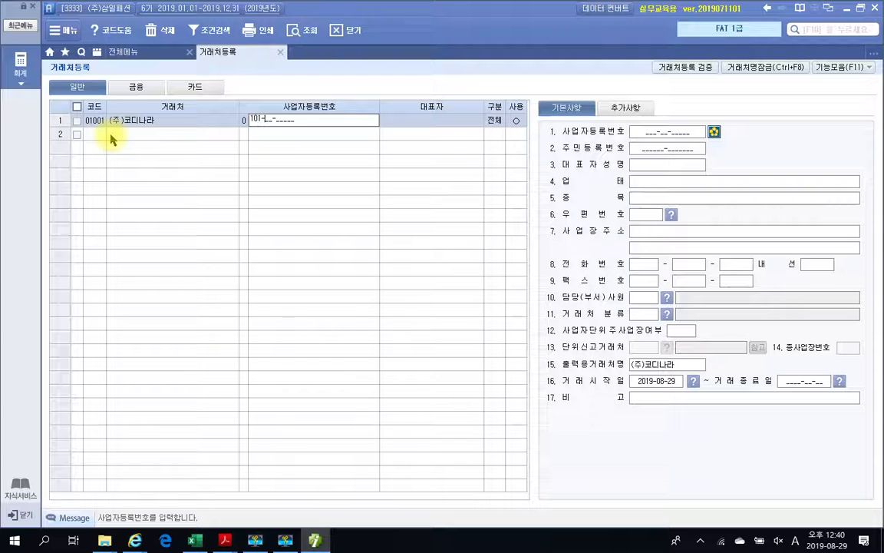
key(Return)
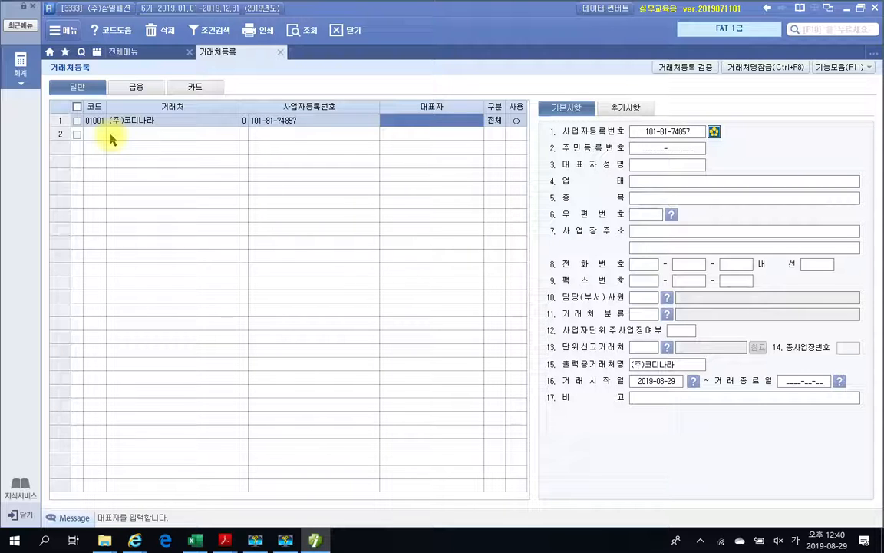
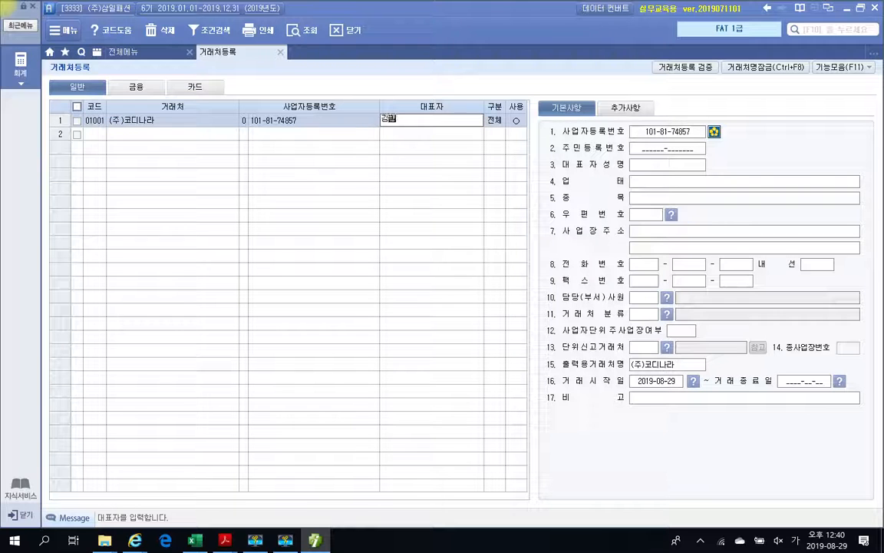
key(Return)
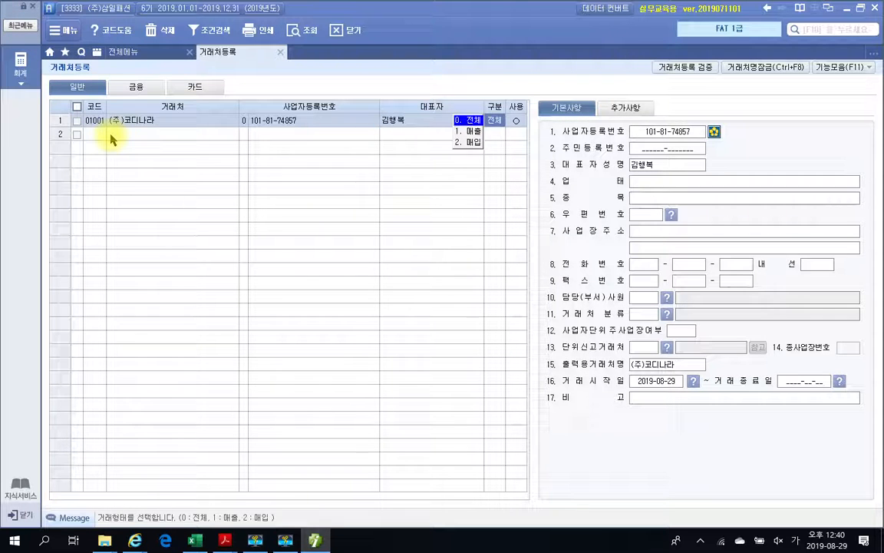
key(Return)
key(Return)
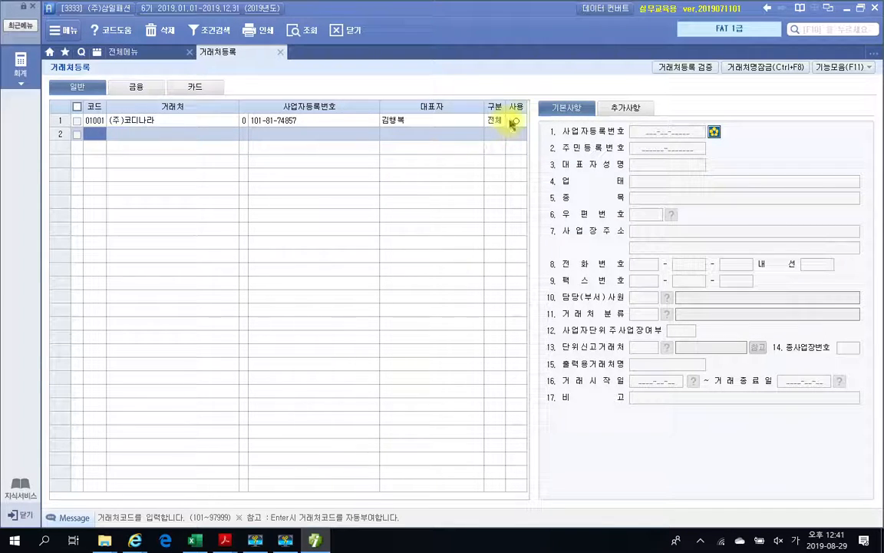
- Select (주)코디나라's row to show its basic details, including start date 2019-08-29
click(316, 126)
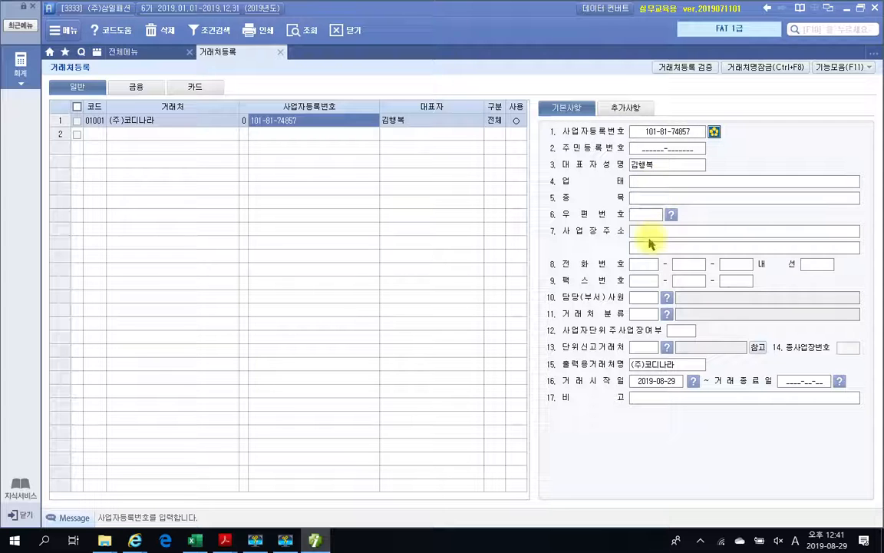
mouse_move(597, 151)
mouse_down()
mouse_move(770, 247)
mouse_move(778, 274)
mouse_up()
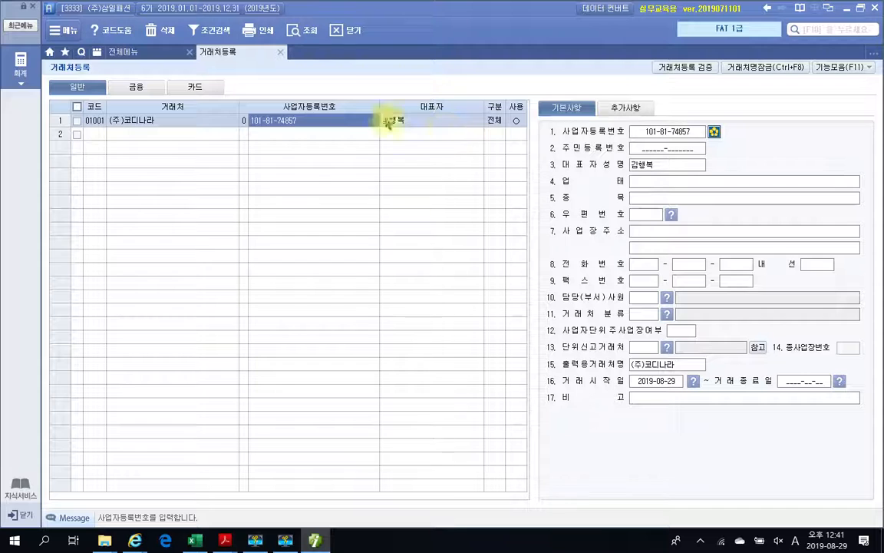
click(96, 134)
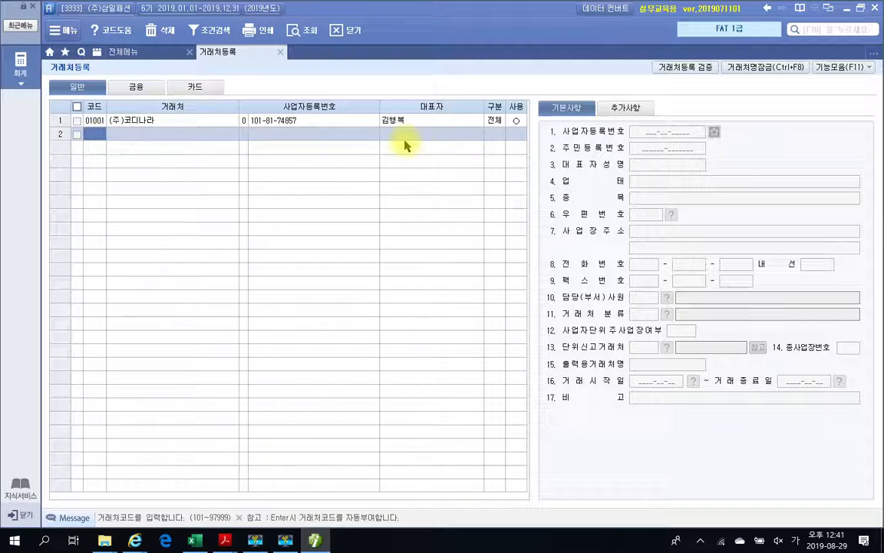
drag(378, 250, 365, 268)
mouse_move(497, 128)
mouse_down()
mouse_move(560, 118)
mouse_move(660, 178)
mouse_move(700, 304)
mouse_up()
key(Escape)
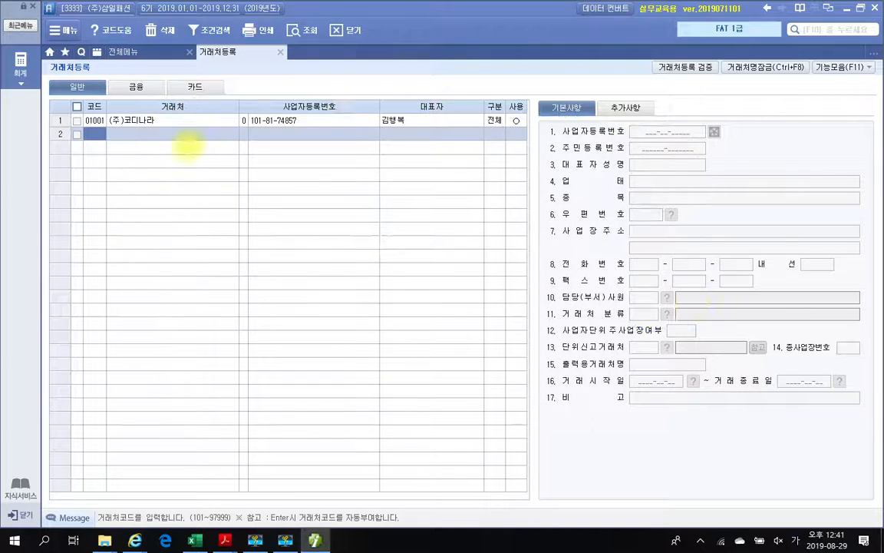
click(174, 120)
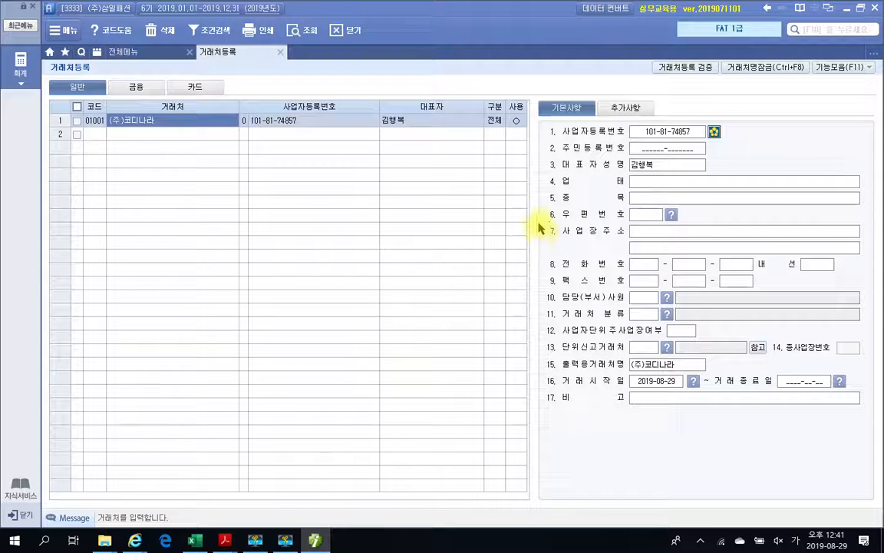
- Review (주)코디나라's additional details, then switch back to its basic details
click(628, 109)
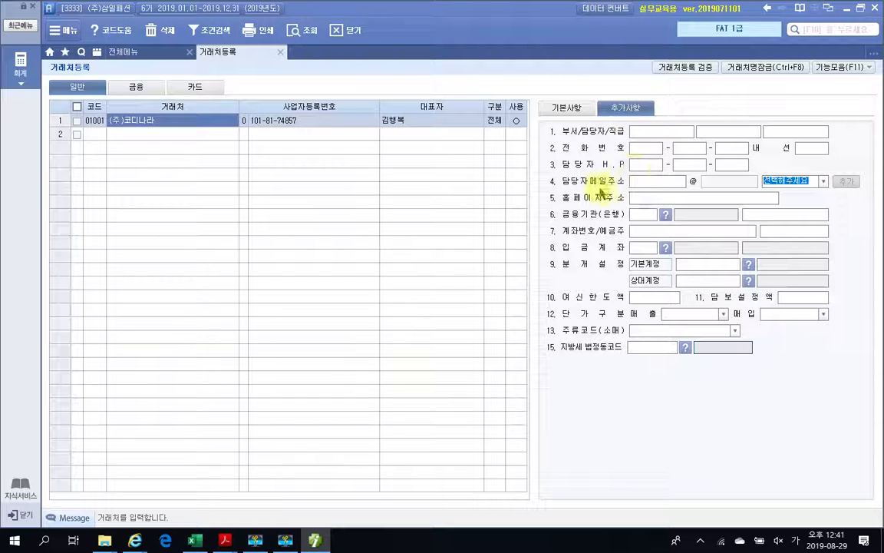
drag(538, 171, 883, 192)
mouse_move(657, 97)
mouse_down()
mouse_move(599, 109)
mouse_move(631, 123)
mouse_up()
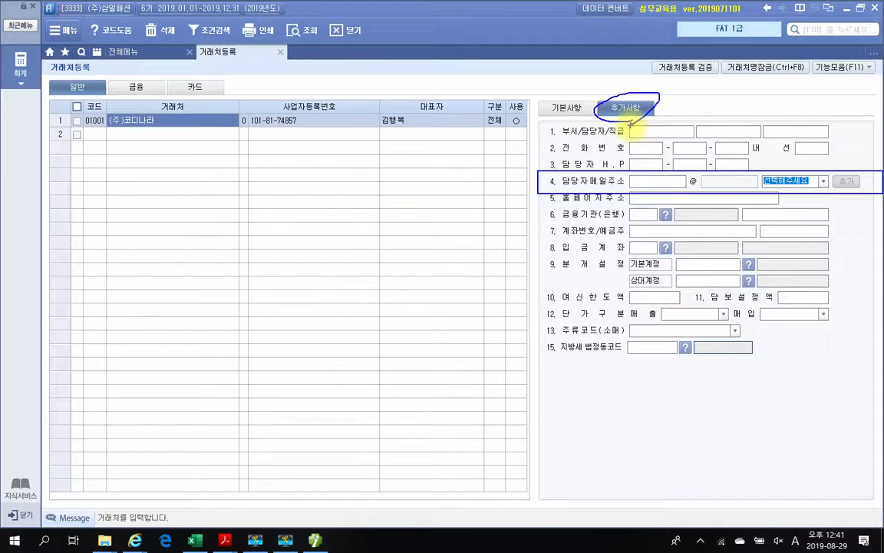
click(566, 108)
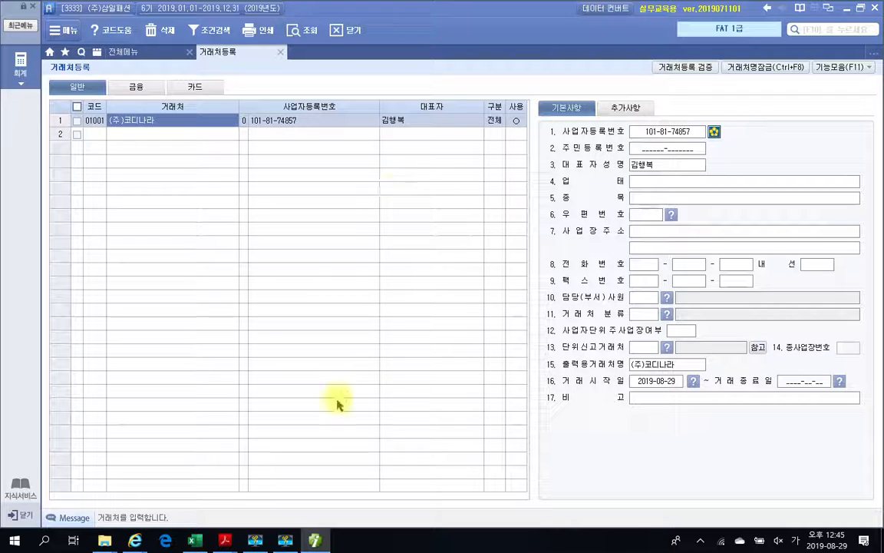
click(314, 540)
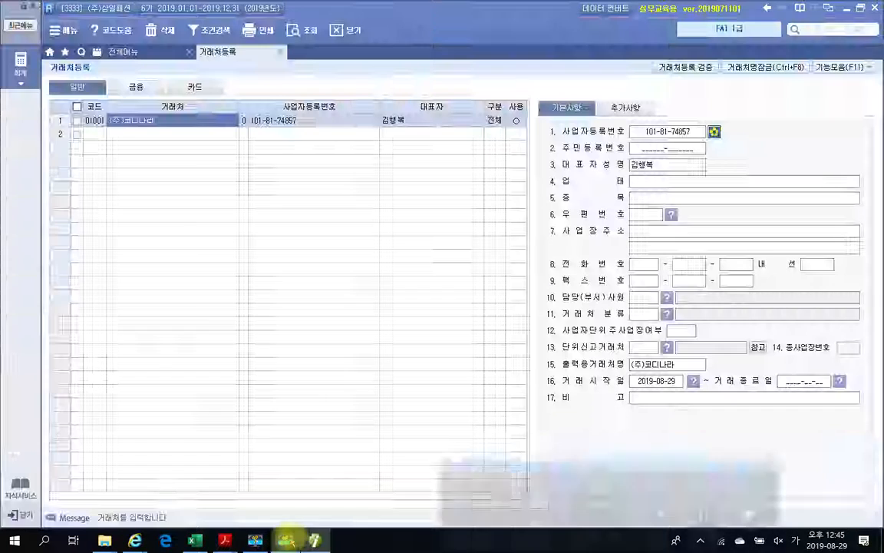